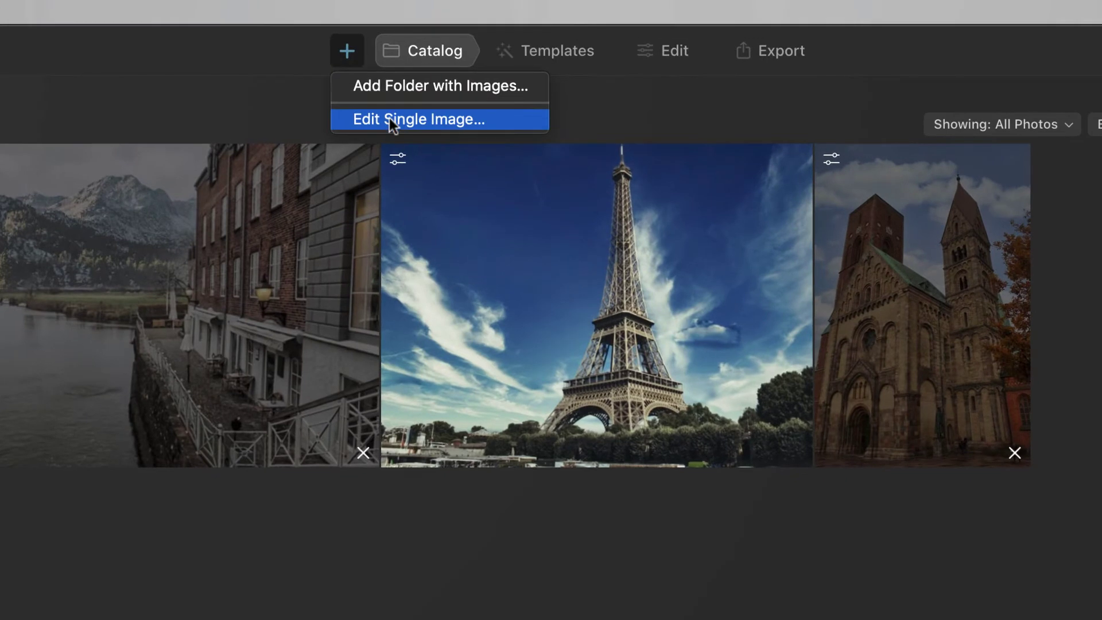
# - Browse the template collections suggested for the portrait photo and the general categories such as Landscape, Portrait, Macro and Cinematic
pyautogui.click(551, 54)
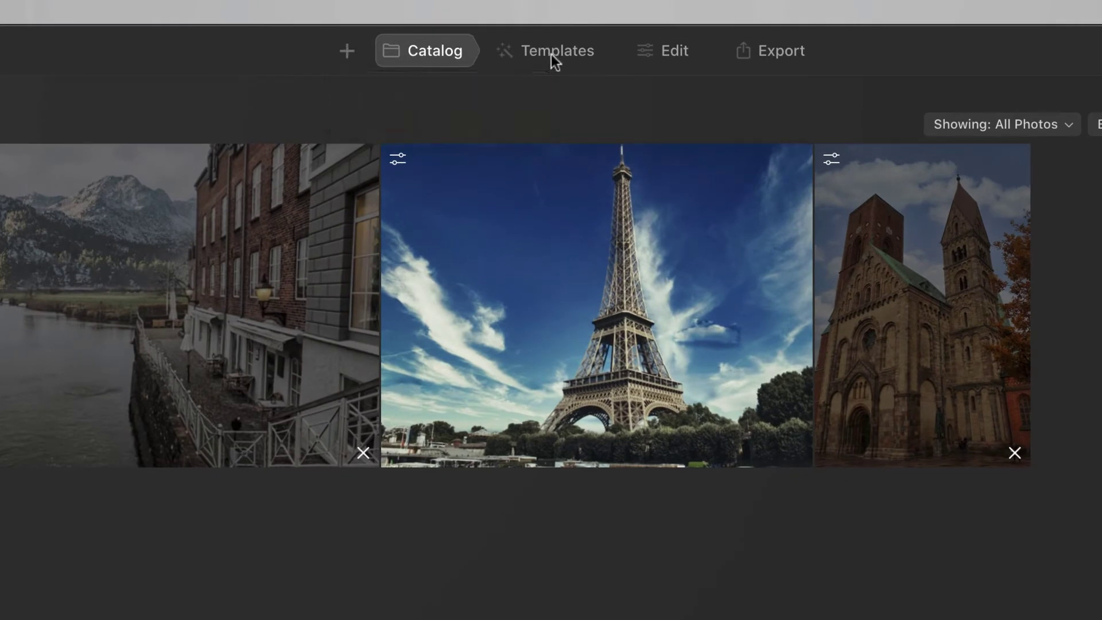
pyautogui.click(554, 54)
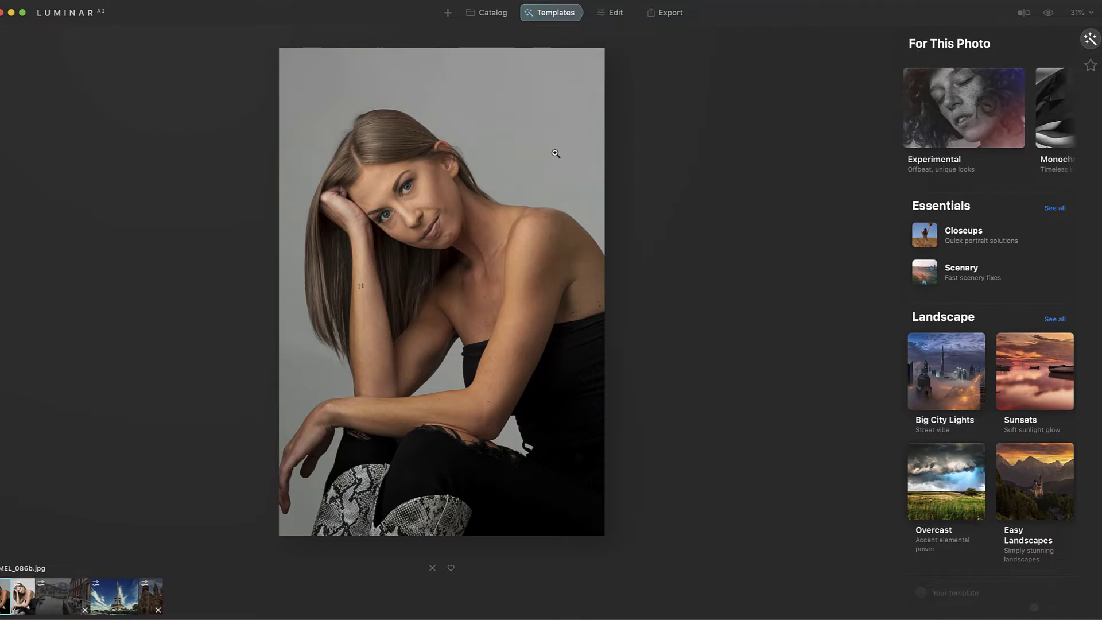
pyautogui.hscroll(10, 964, 117)
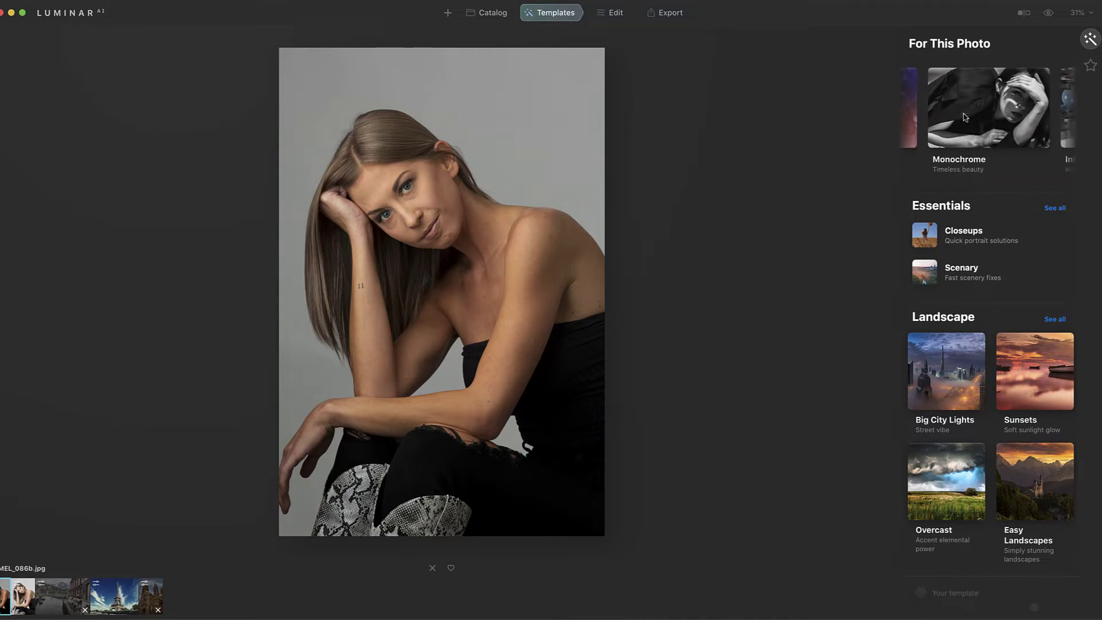
pyautogui.hscroll(-8, 965, 118)
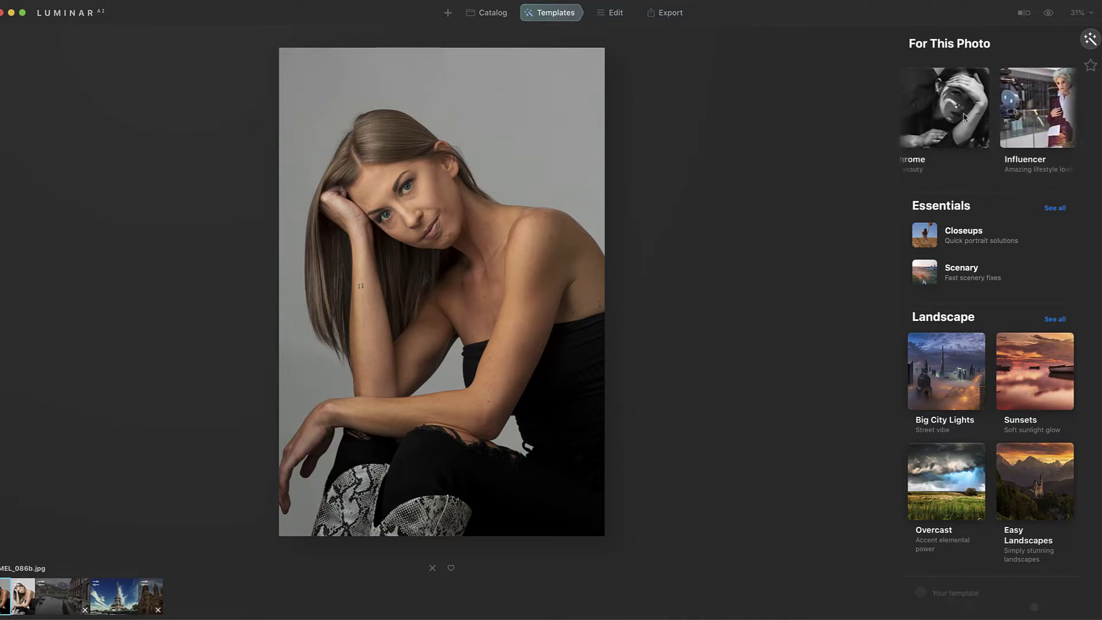
pyautogui.hscroll(10, 964, 117)
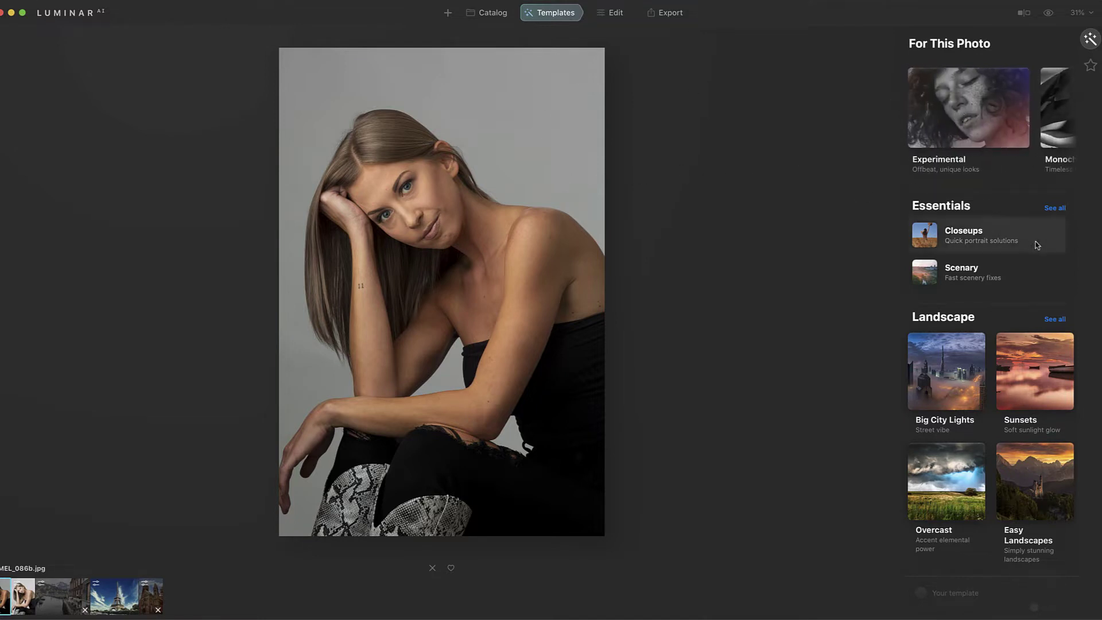
pyautogui.scroll(-10, 1028, 298)
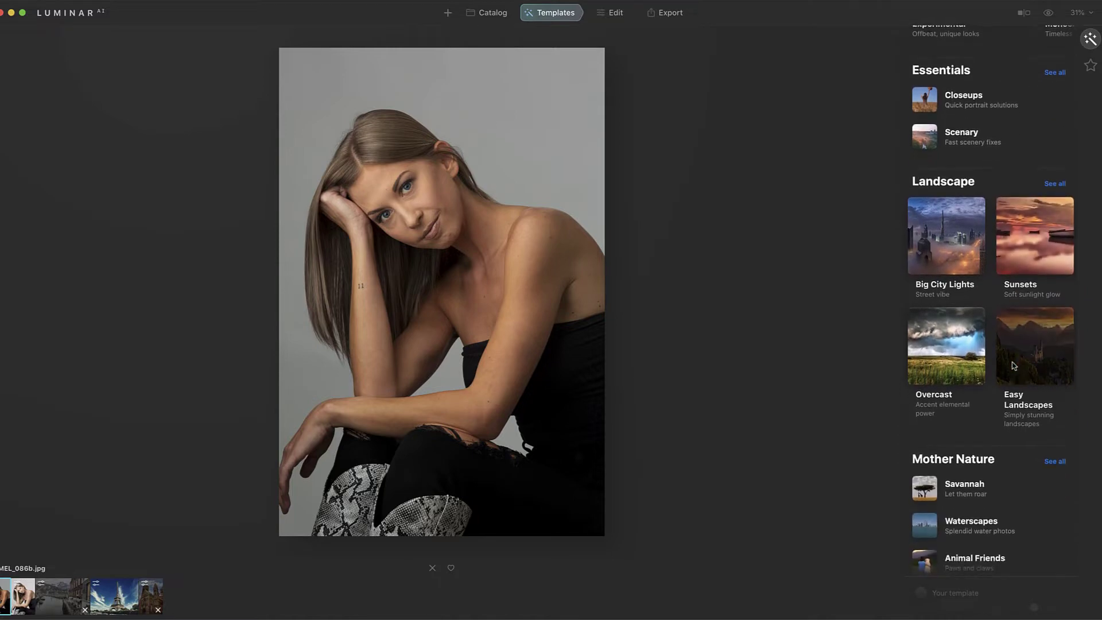
pyautogui.scroll(-12, 1014, 366)
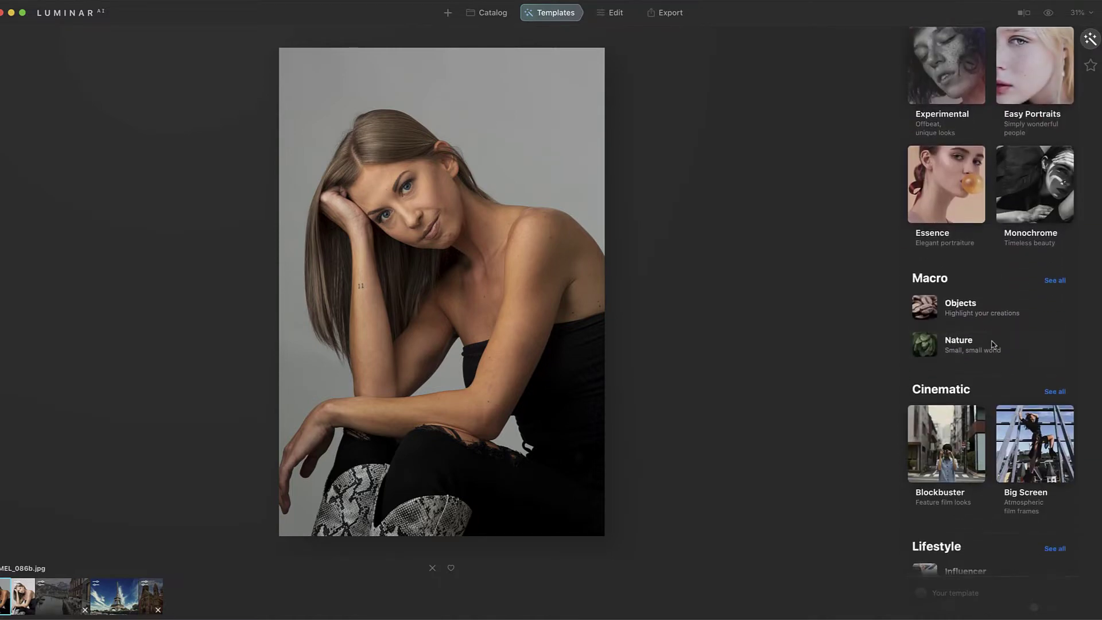
pyautogui.scroll(20, 994, 344)
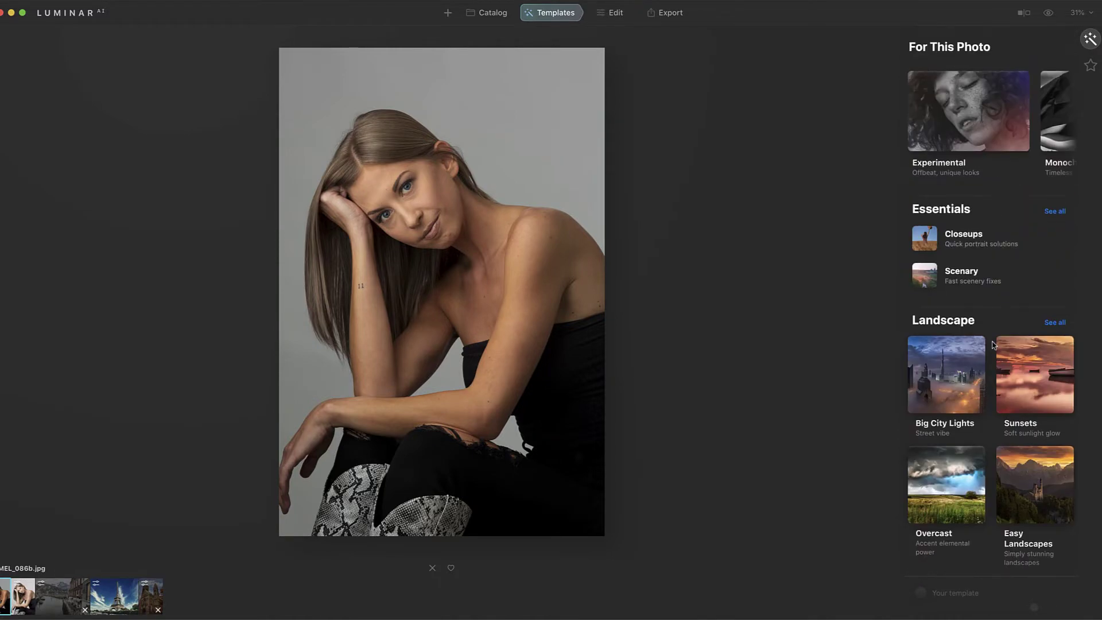
pyautogui.scroll(-14, 1012, 247)
pyautogui.scroll(5, 1014, 247)
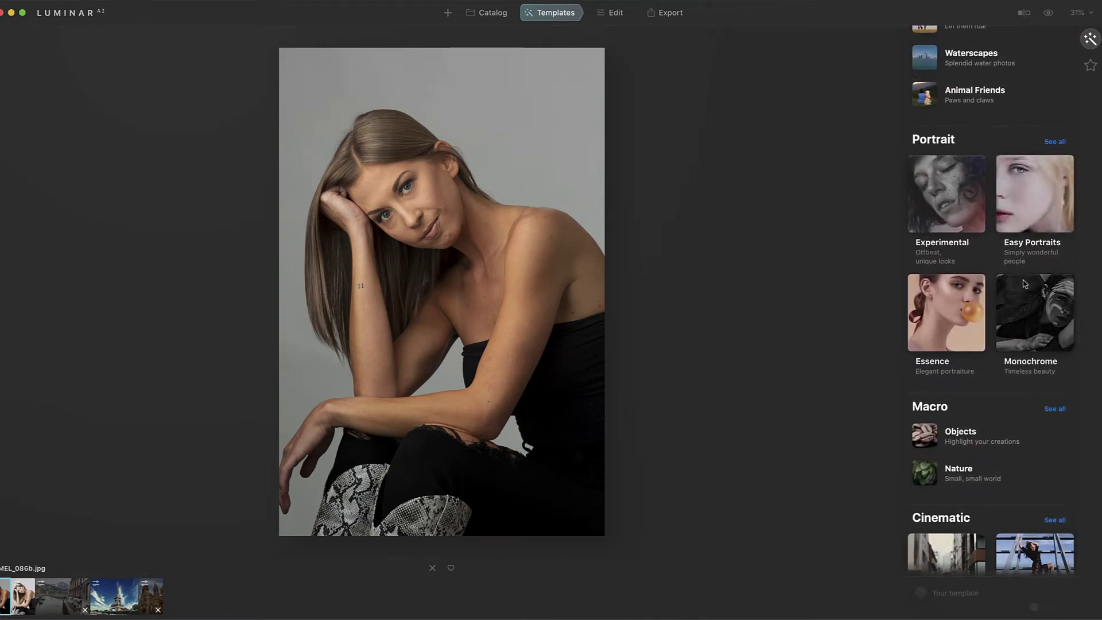
# - View the templates in the Easy Portraits collection and return to the template overview
pyautogui.click(1029, 204)
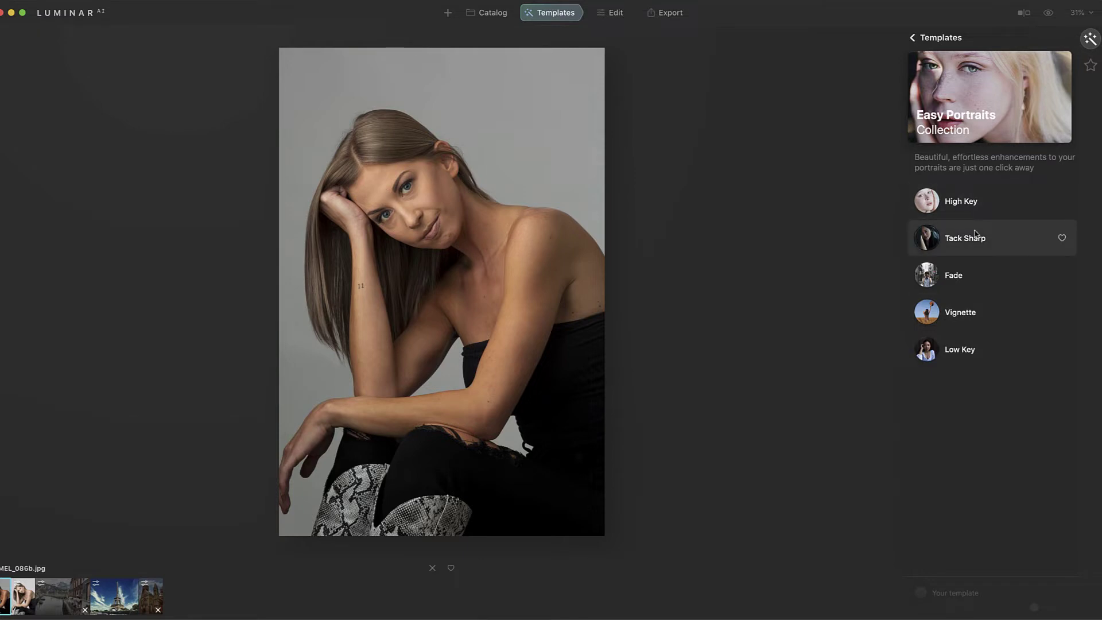
pyautogui.click(935, 40)
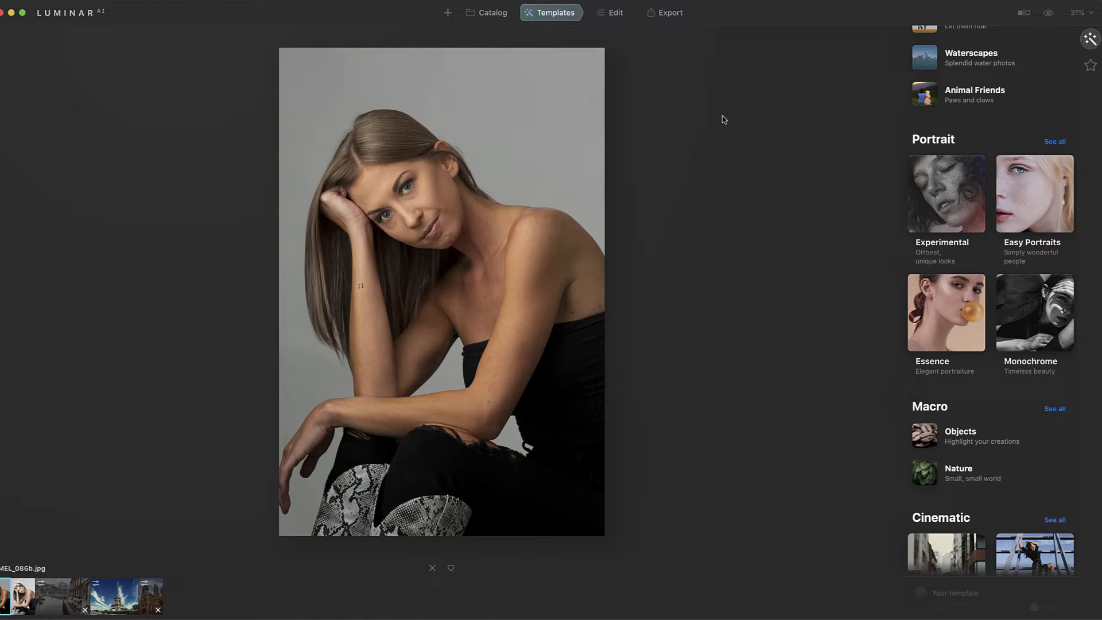
pyautogui.scroll(10, 983, 154)
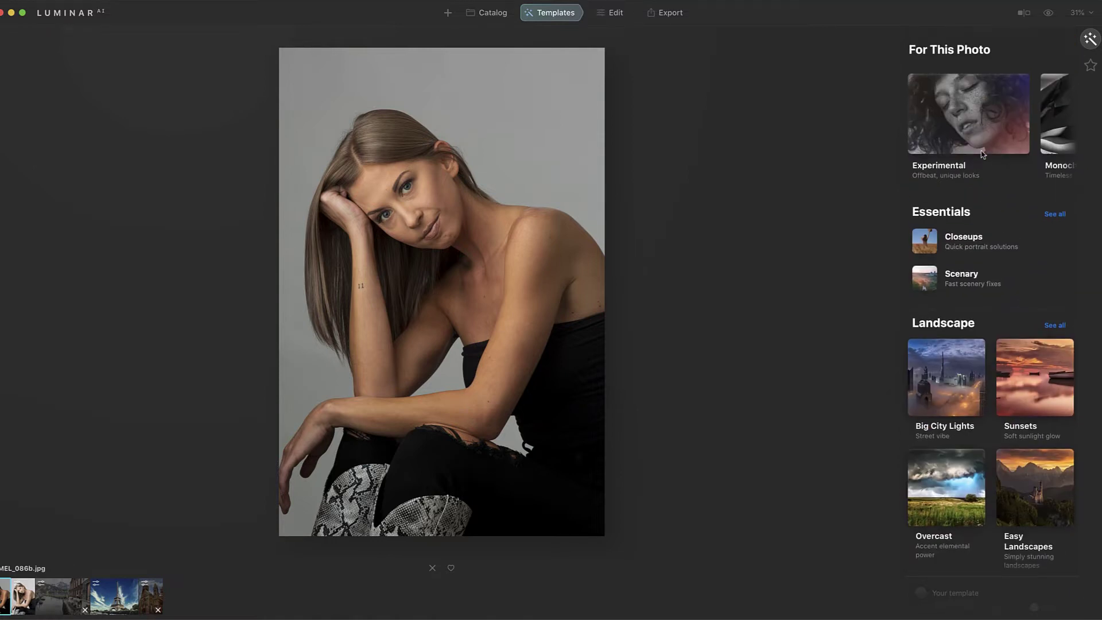
# - Switch to editing the portrait and crop it automatically with Composition AI, keeping the Original ratio
pyautogui.click(615, 14)
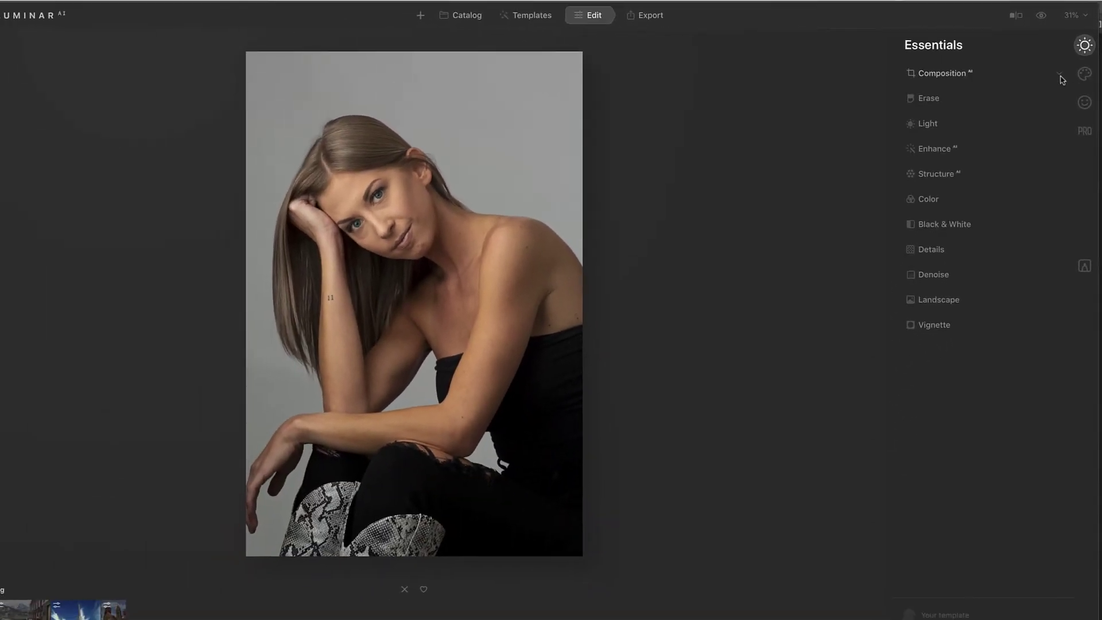
pyautogui.click(1044, 109)
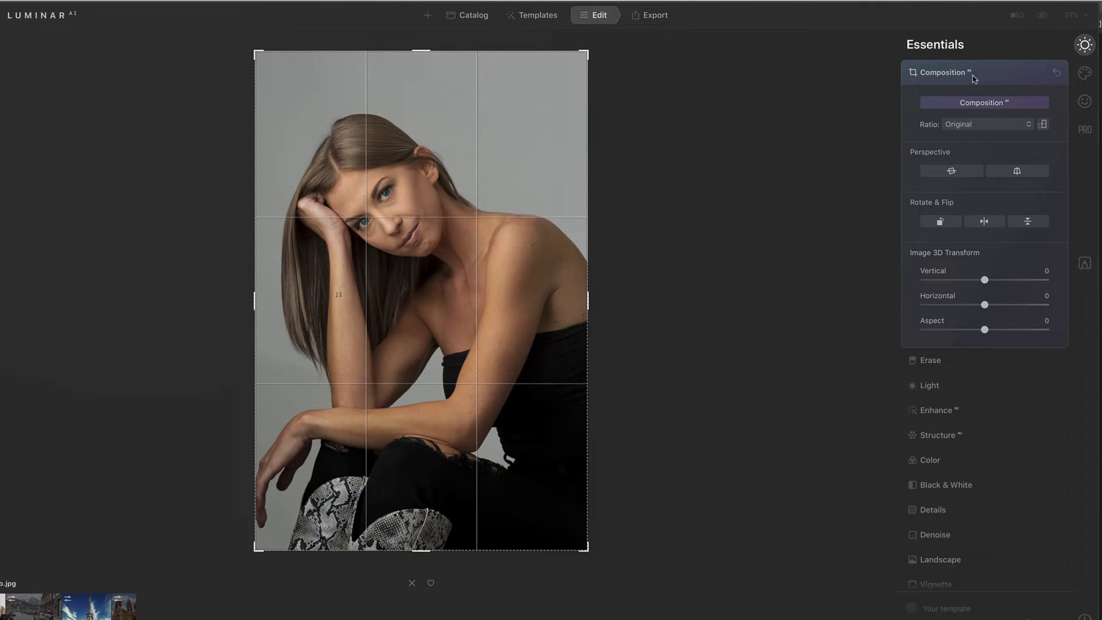
pyautogui.click(986, 104)
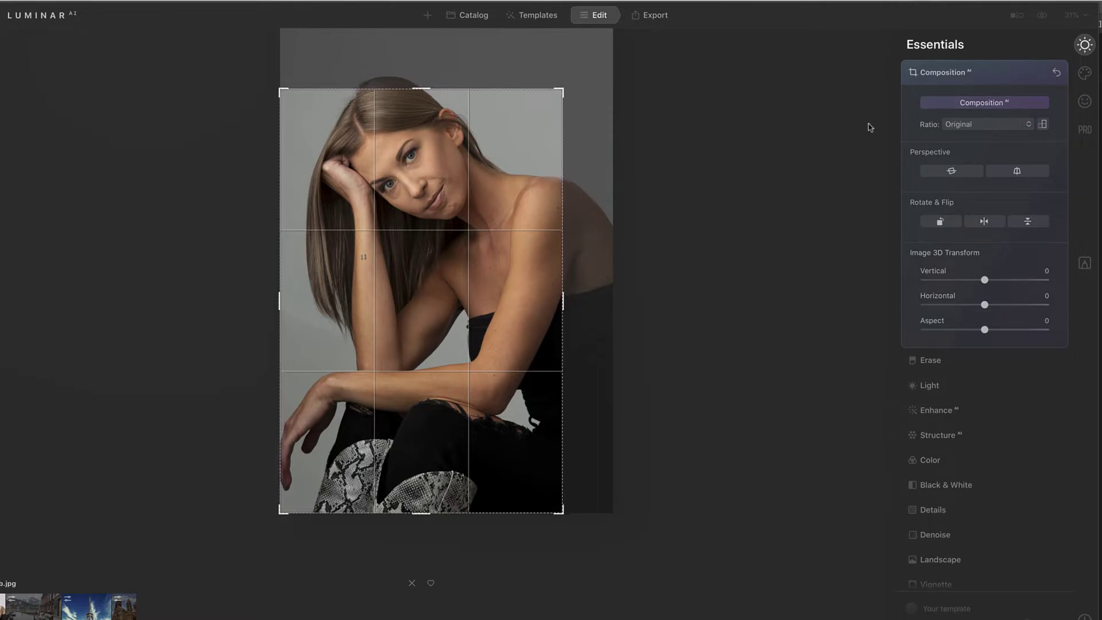
# - Try enlarging and shifting the crop frame by hand, and restore the automatic Composition AI crop
pyautogui.moveTo(561, 91); pyautogui.dragTo(580, 77)
pyautogui.moveTo(561, 192); pyautogui.dragTo(556, 196)
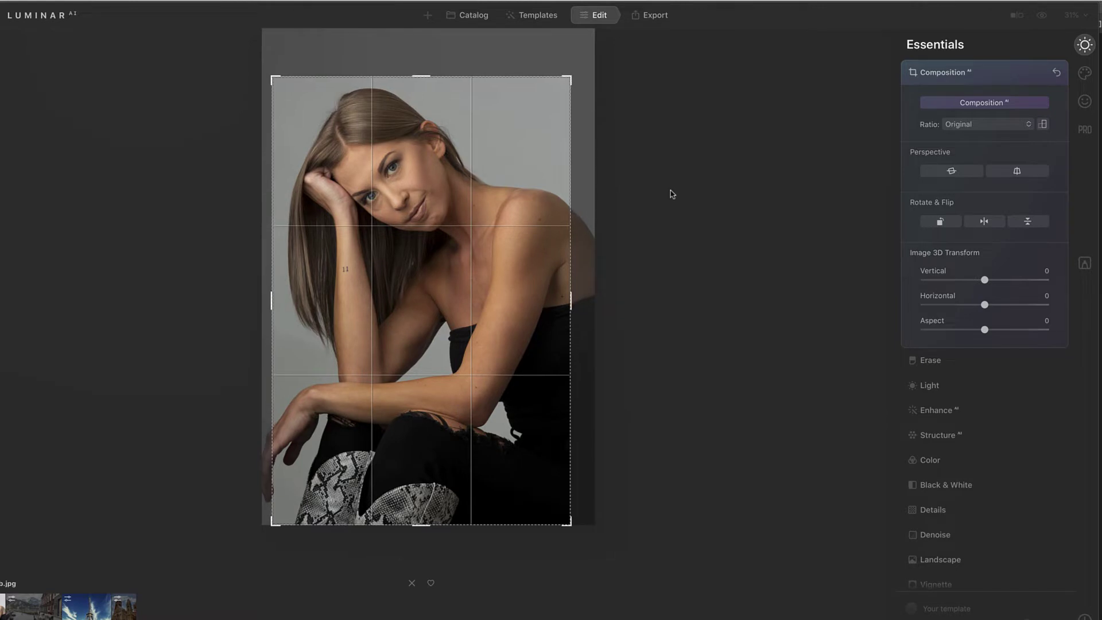
pyautogui.moveTo(566, 81); pyautogui.dragTo(573, 74)
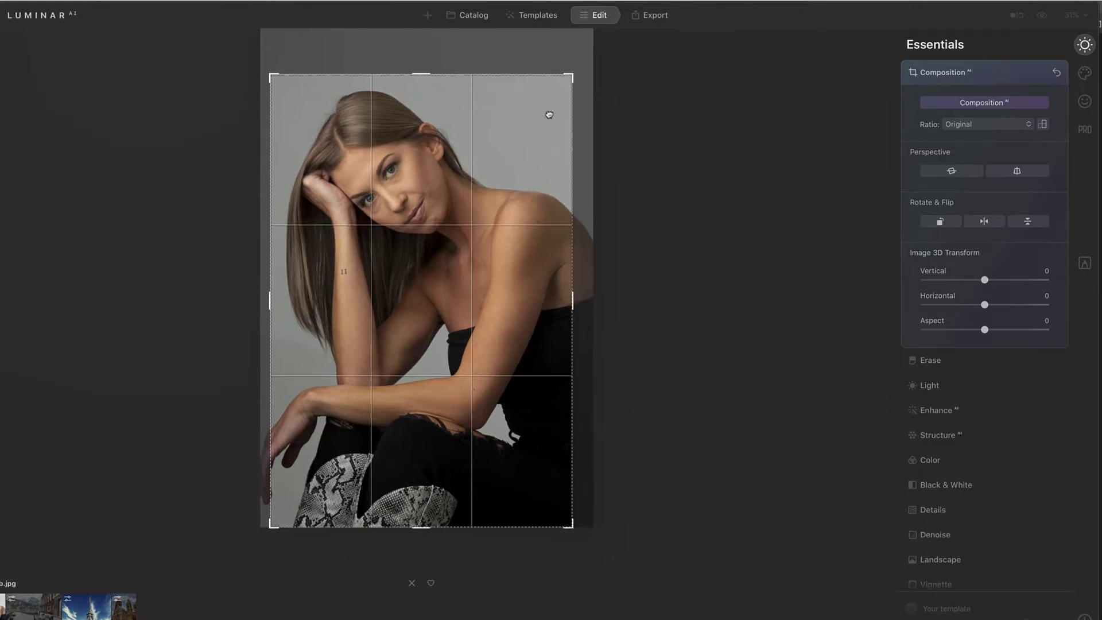
pyautogui.moveTo(550, 115); pyautogui.dragTo(541, 117)
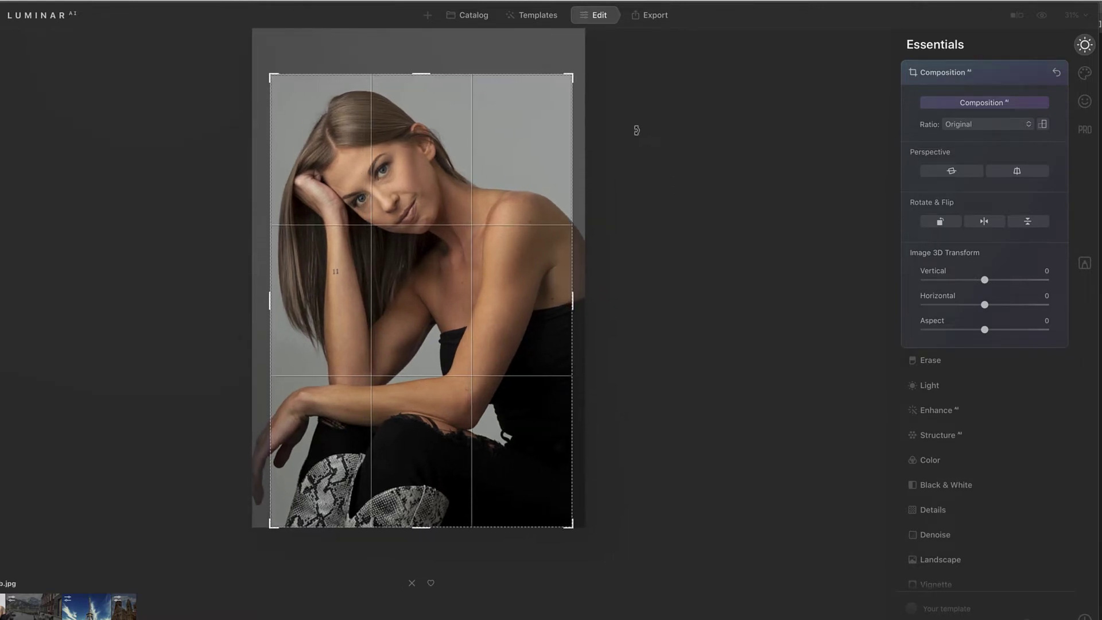
pyautogui.click(1057, 73)
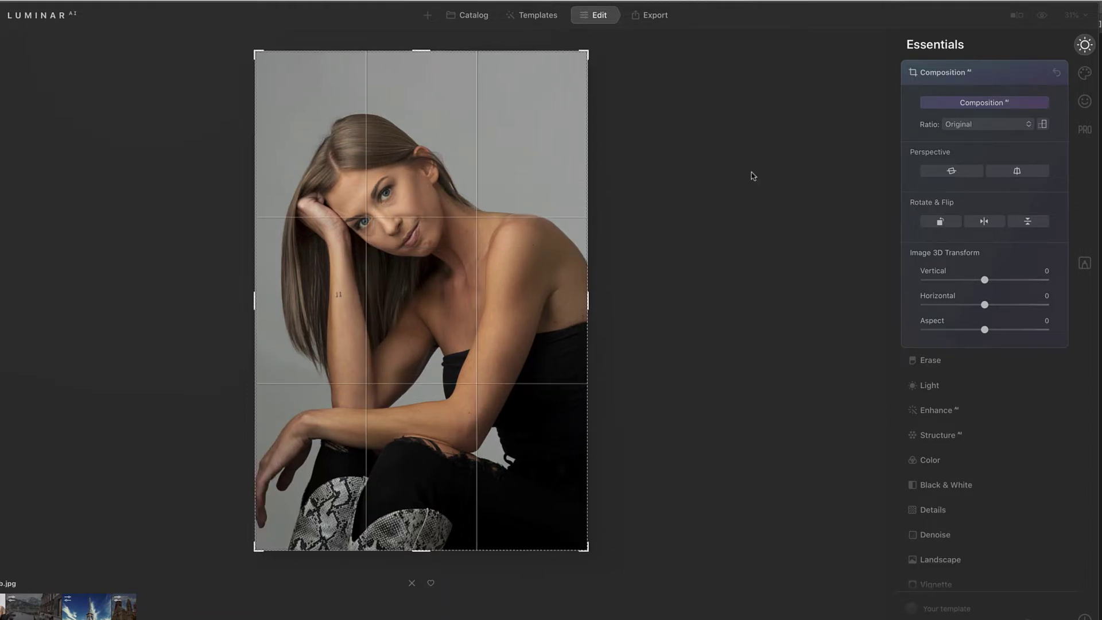
pyautogui.click(963, 105)
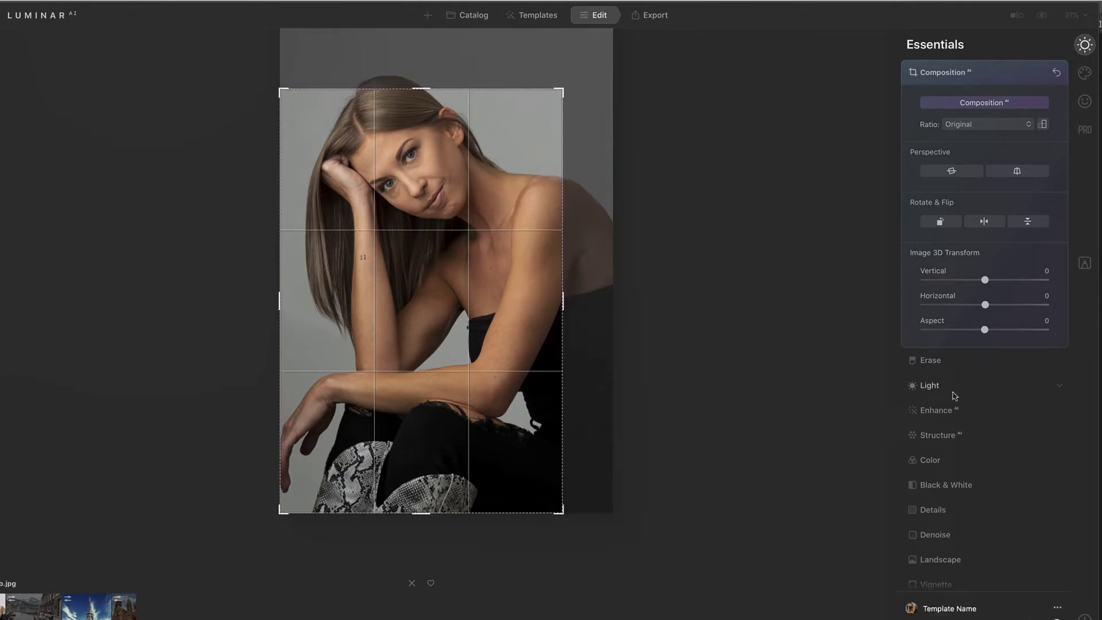
# - Apply Enhance AI to the portrait, trying Accent at 100 and settling on 7
pyautogui.click(938, 411)
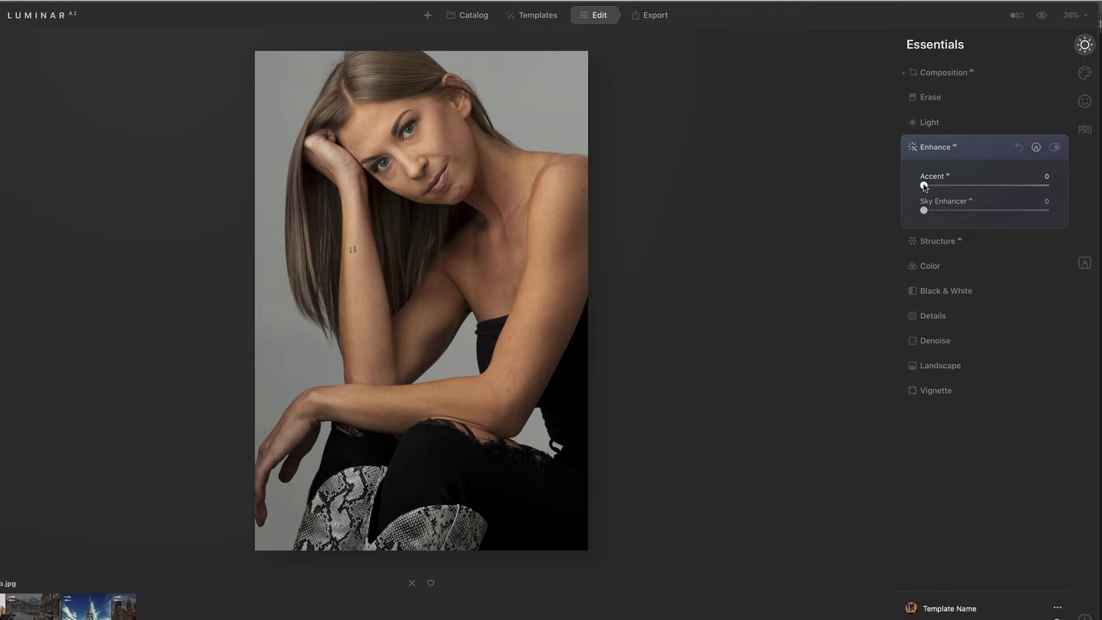
pyautogui.moveTo(925, 186); pyautogui.dragTo(1057, 191)
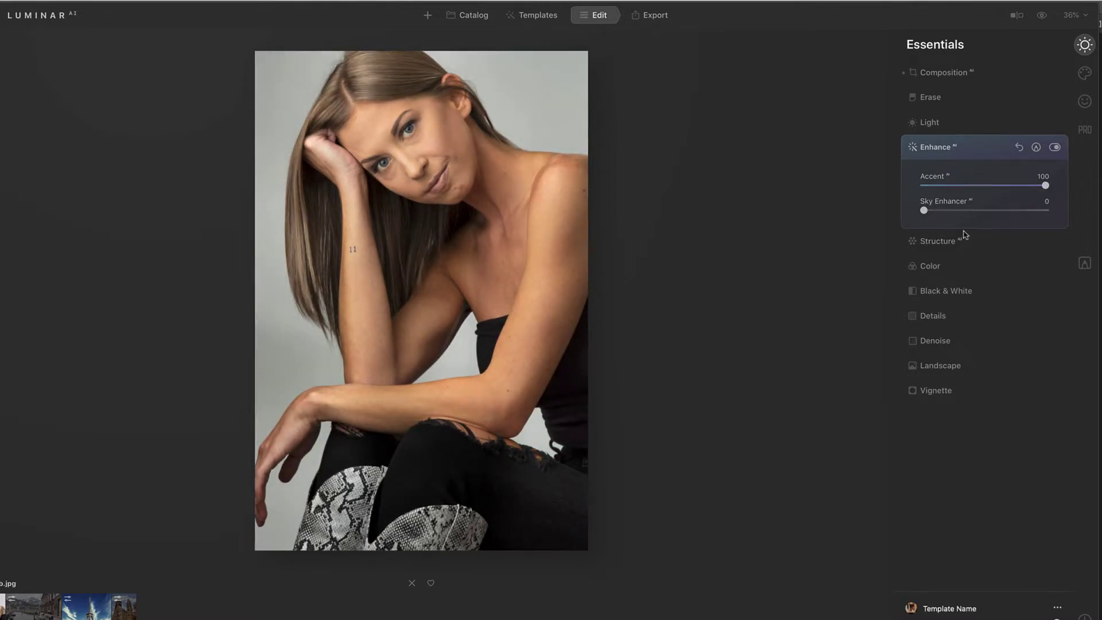
pyautogui.moveTo(1046, 186); pyautogui.dragTo(934, 189)
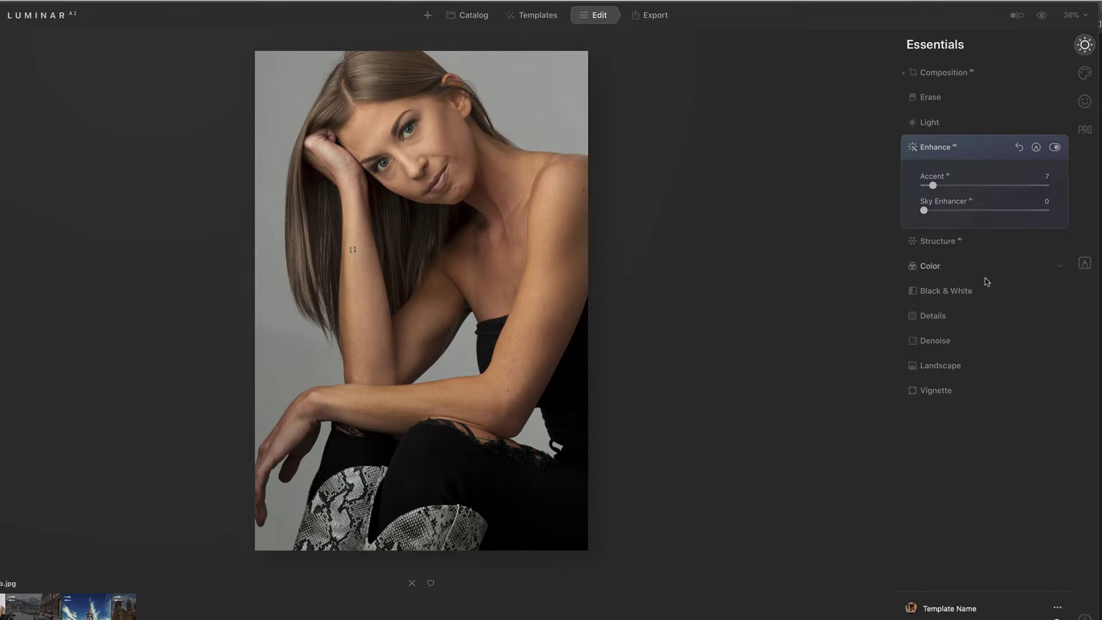
# - Set Face Light to 21 in the Face AI portrait tool and test Slim Face, returning it to 0
pyautogui.click(1085, 102)
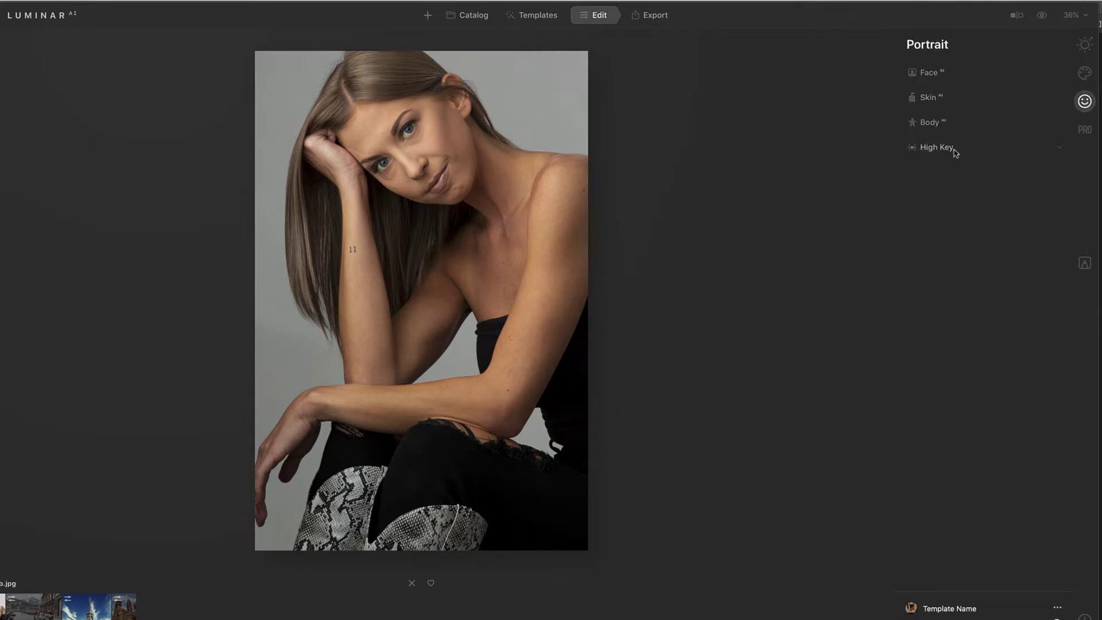
pyautogui.click(931, 73)
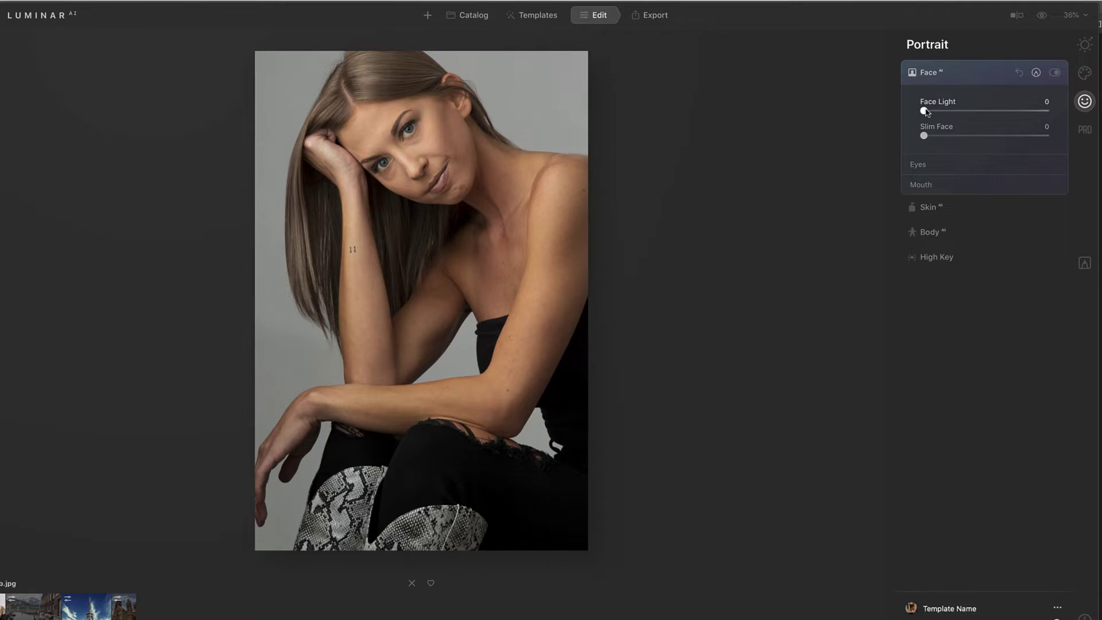
pyautogui.moveTo(924, 111); pyautogui.dragTo(1011, 113)
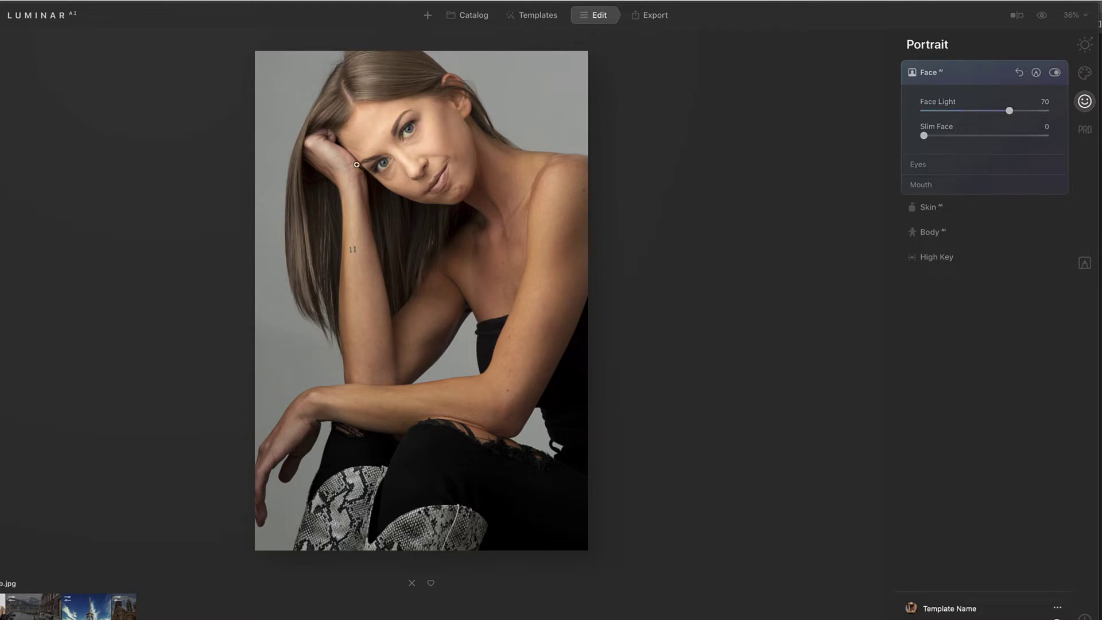
pyautogui.moveTo(1011, 111); pyautogui.dragTo(952, 113)
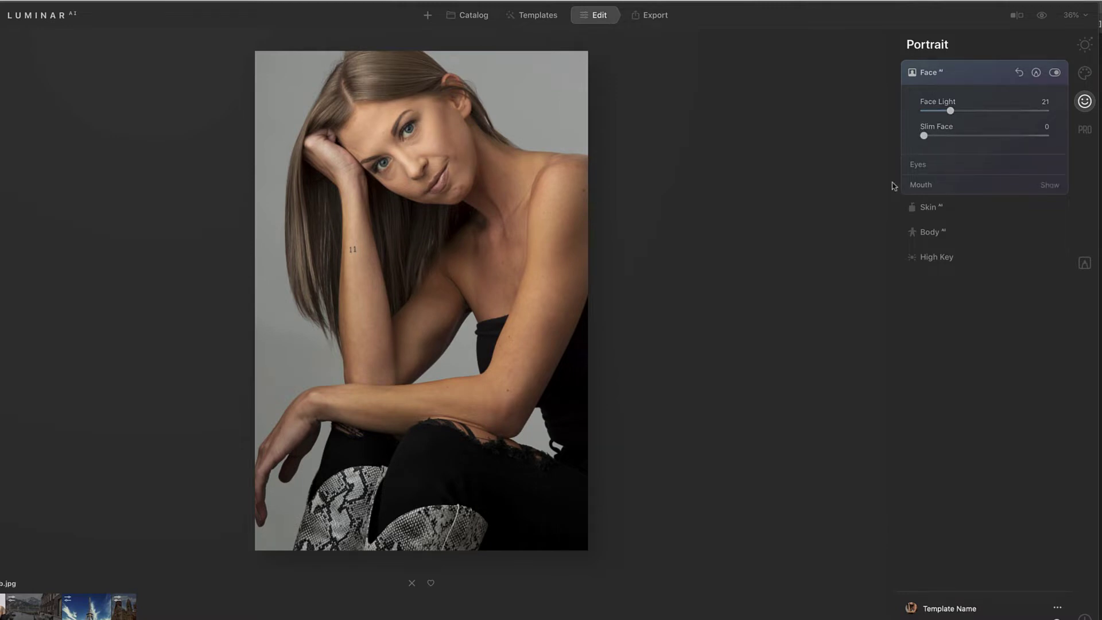
pyautogui.moveTo(925, 137)
pyautogui.mouseDown()
pyautogui.moveTo(1044, 142)
pyautogui.moveTo(923, 137)
pyautogui.moveTo(936, 138)
pyautogui.mouseUp()
pyautogui.moveTo(936, 138); pyautogui.dragTo(910, 138)
# - In the Face AI eye settings, try a Brown iris and set the iris colour to Green
pyautogui.click(926, 166)
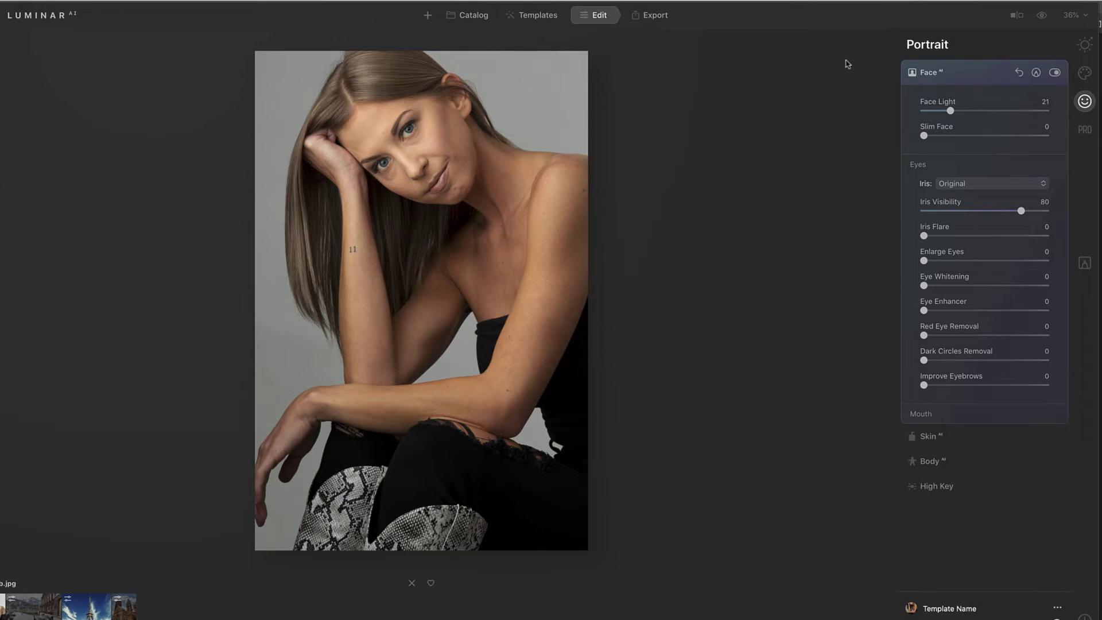
pyautogui.click(451, 143)
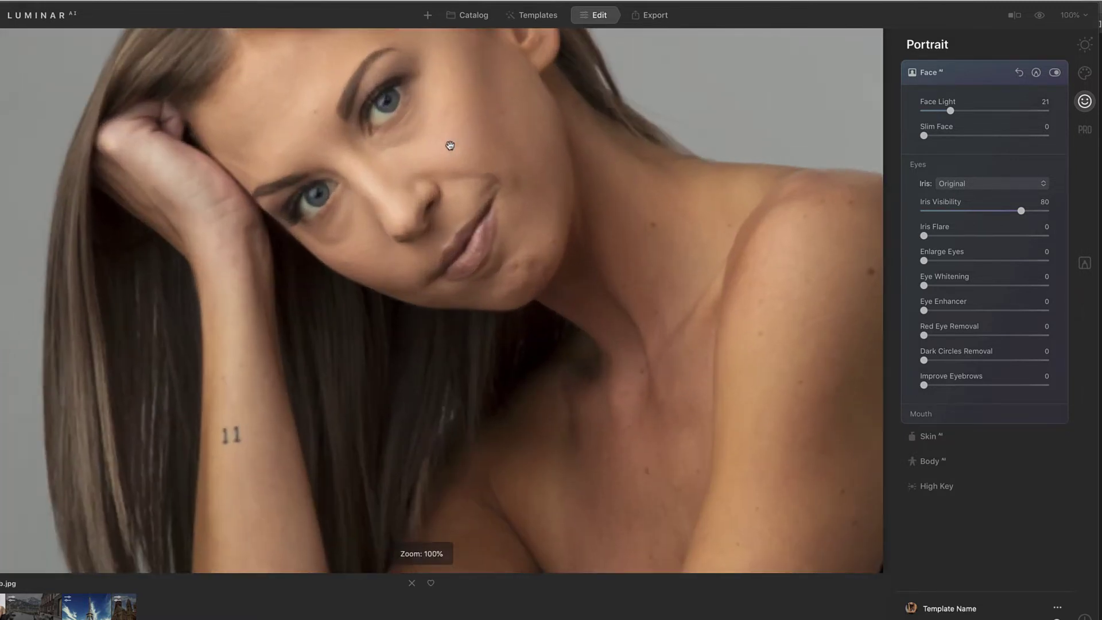
pyautogui.moveTo(613, 147); pyautogui.dragTo(655, 167)
pyautogui.click(678, 172)
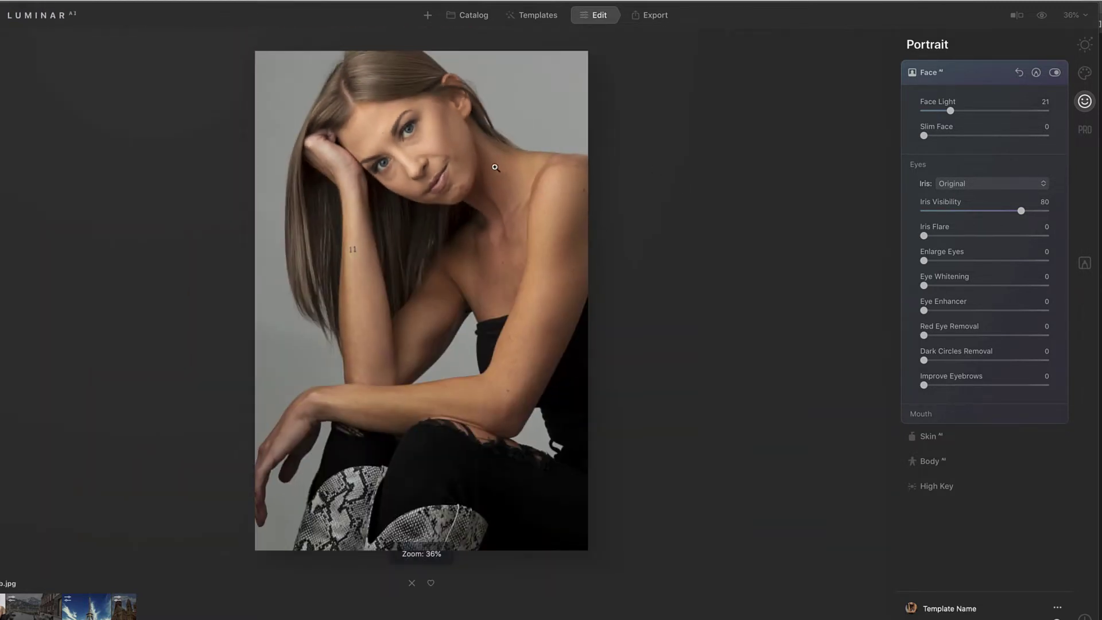
pyautogui.click(465, 167)
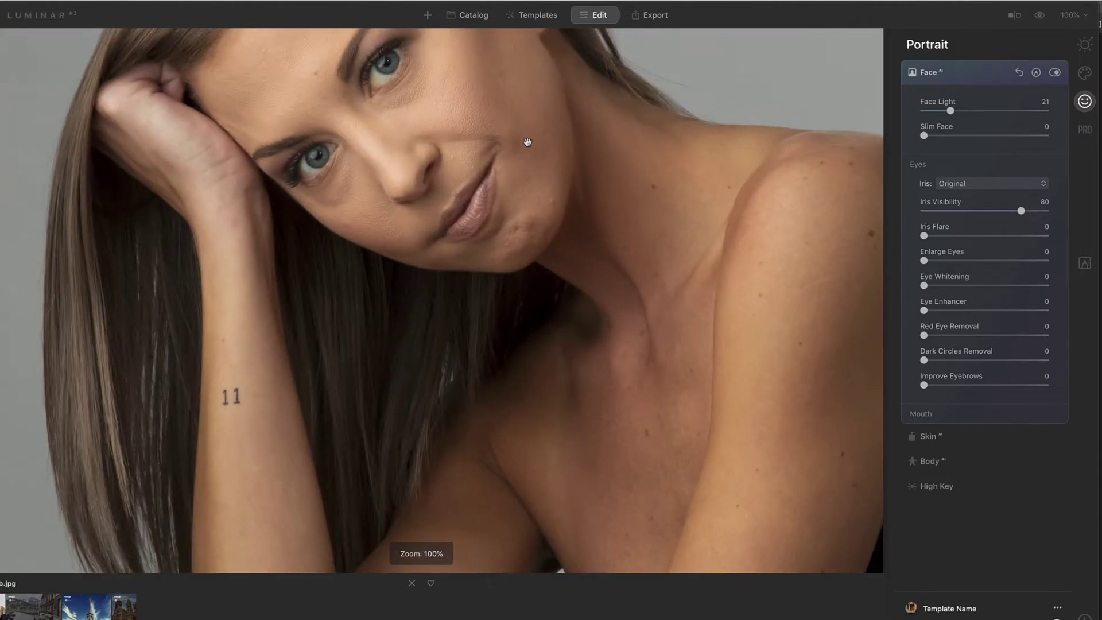
pyautogui.moveTo(526, 143); pyautogui.dragTo(529, 179)
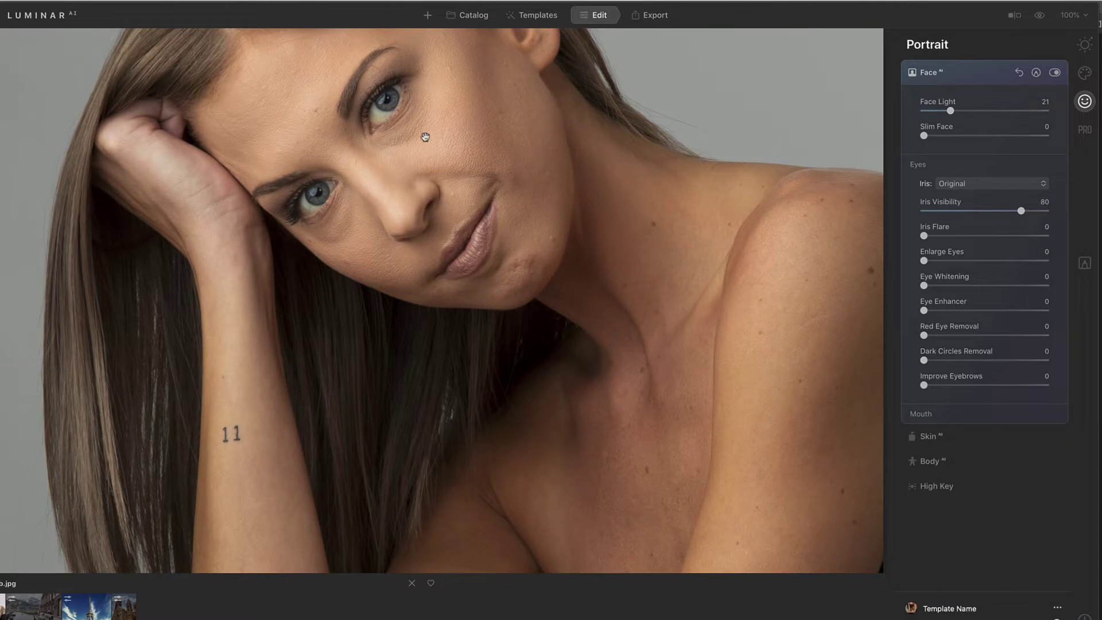
pyautogui.click(1000, 185)
pyautogui.click(997, 223)
pyautogui.click(970, 187)
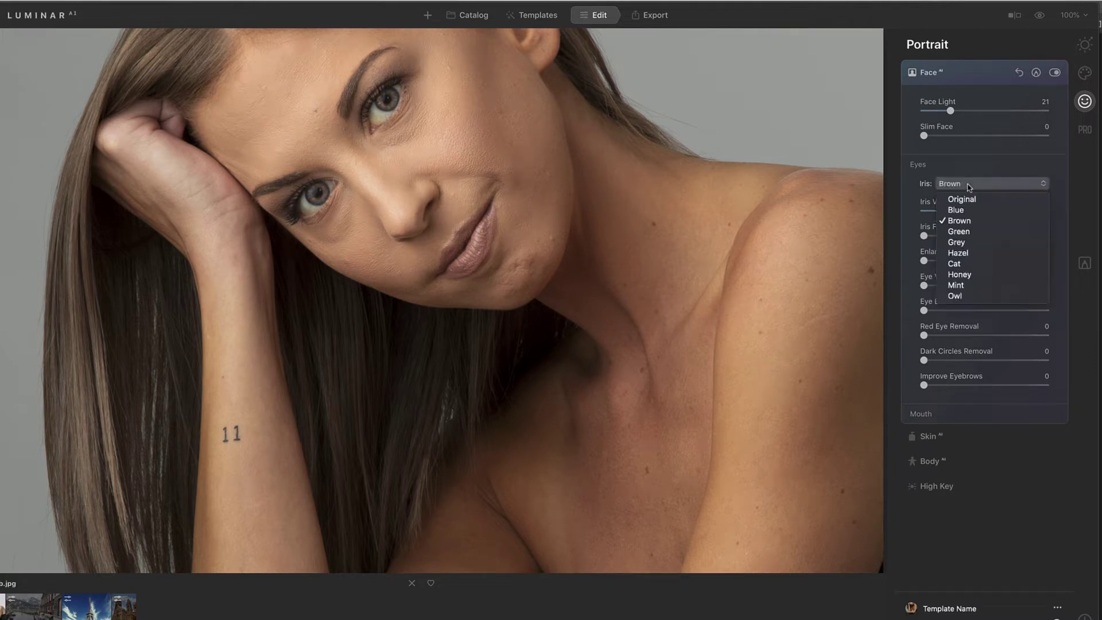
pyautogui.click(979, 232)
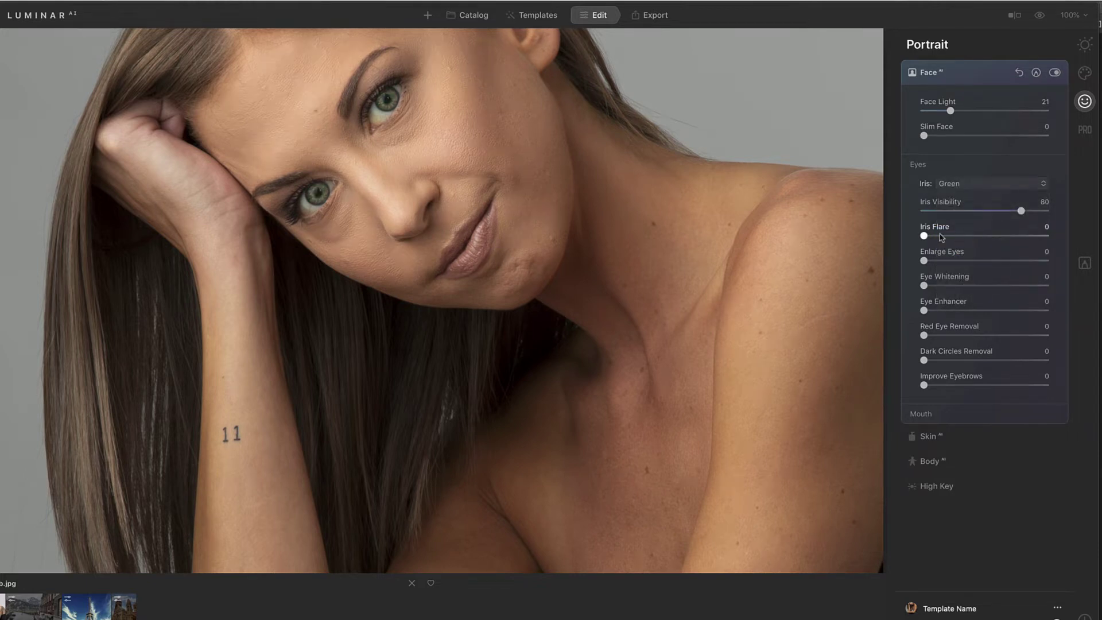
# - Set the Iris Flare to 37 and the Eye Enhancer to 23 for the woman's eyes
pyautogui.moveTo(925, 236); pyautogui.dragTo(970, 238)
pyautogui.moveTo(928, 314); pyautogui.dragTo(953, 314)
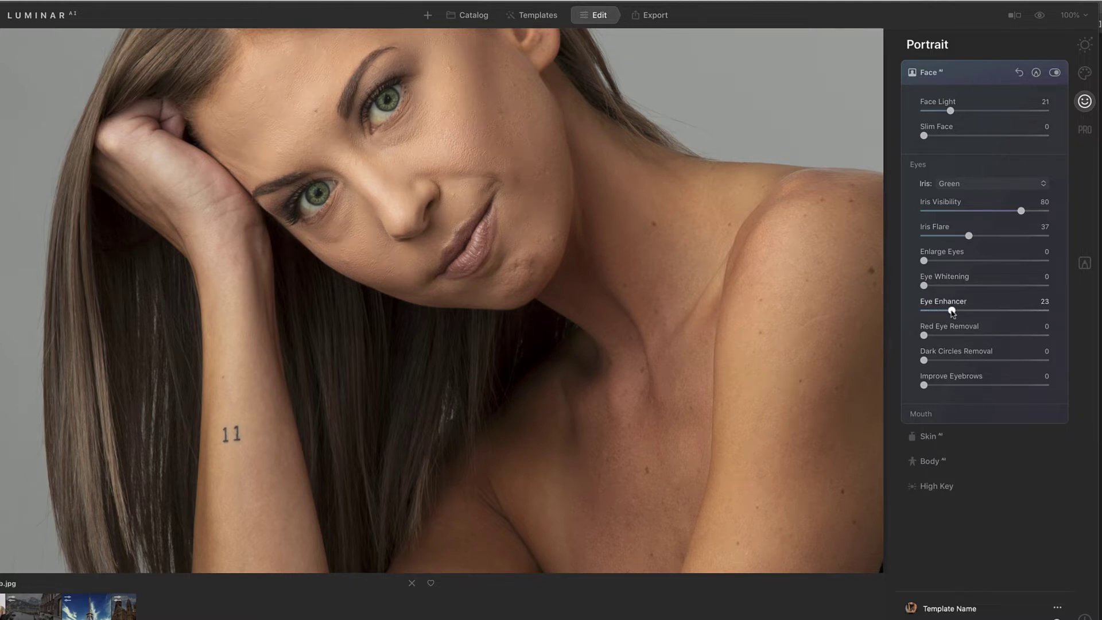
# - Set the Eye Enhancer to 16 and Improve Eyebrows to 10 for the woman's eyes
pyautogui.moveTo(953, 314); pyautogui.dragTo(945, 314)
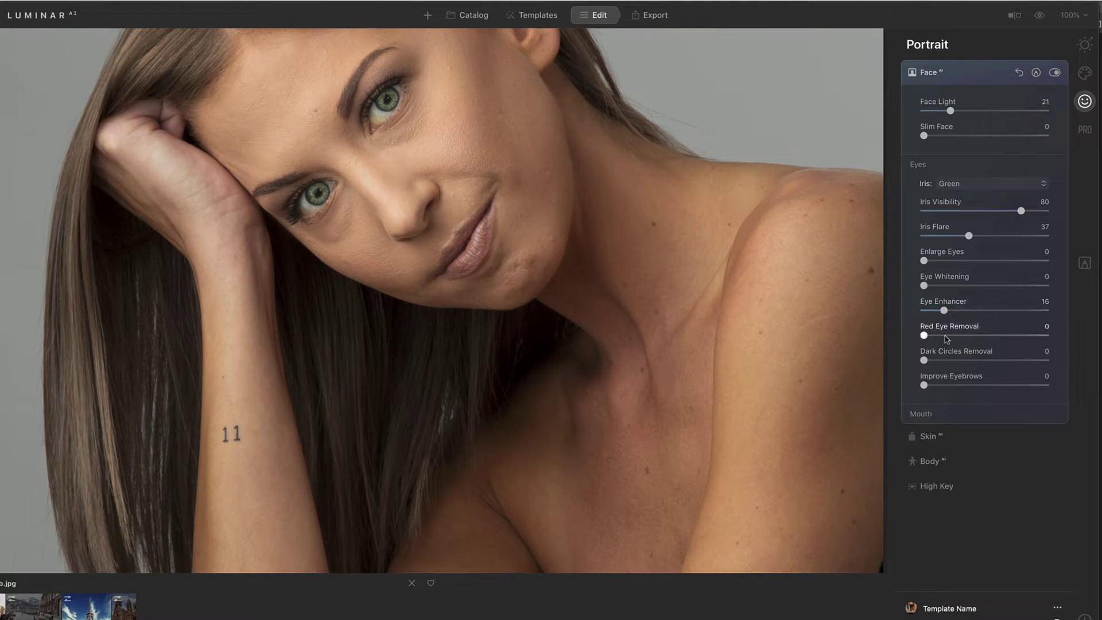
pyautogui.moveTo(925, 386); pyautogui.dragTo(942, 384)
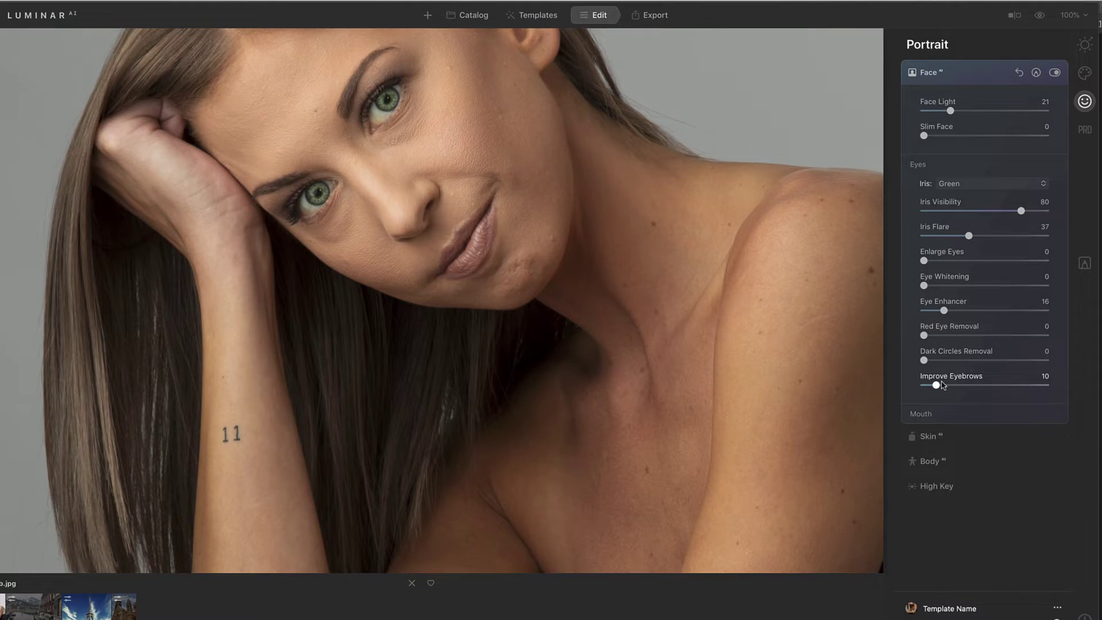
# - Compare the retouched face with the original by repeatedly switching the before view on and off
pyautogui.click(1040, 17)
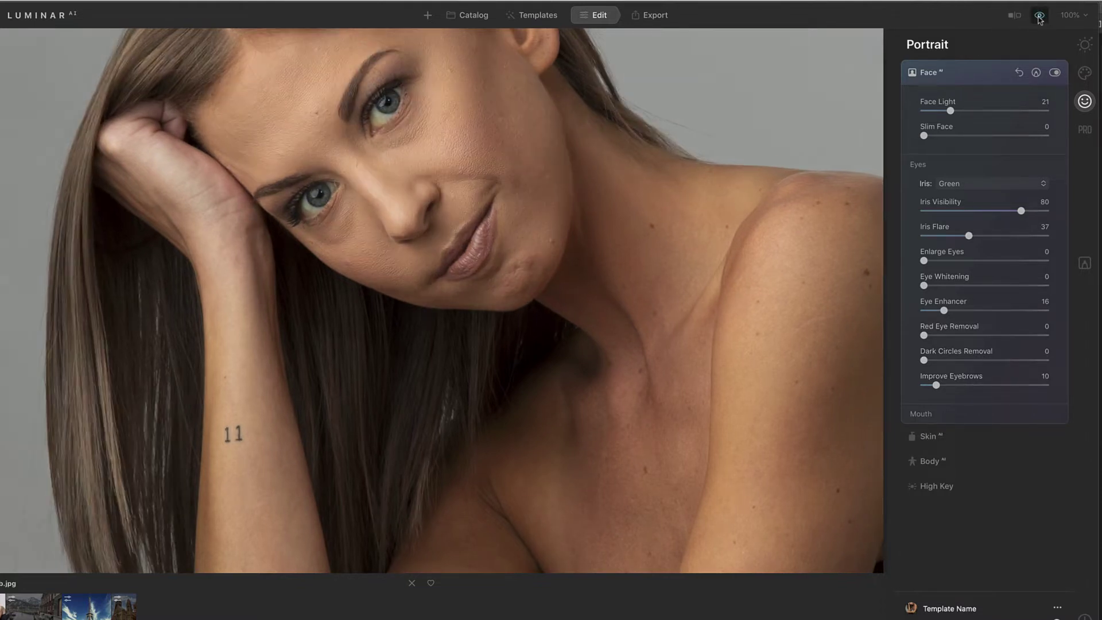
pyautogui.click(1040, 18)
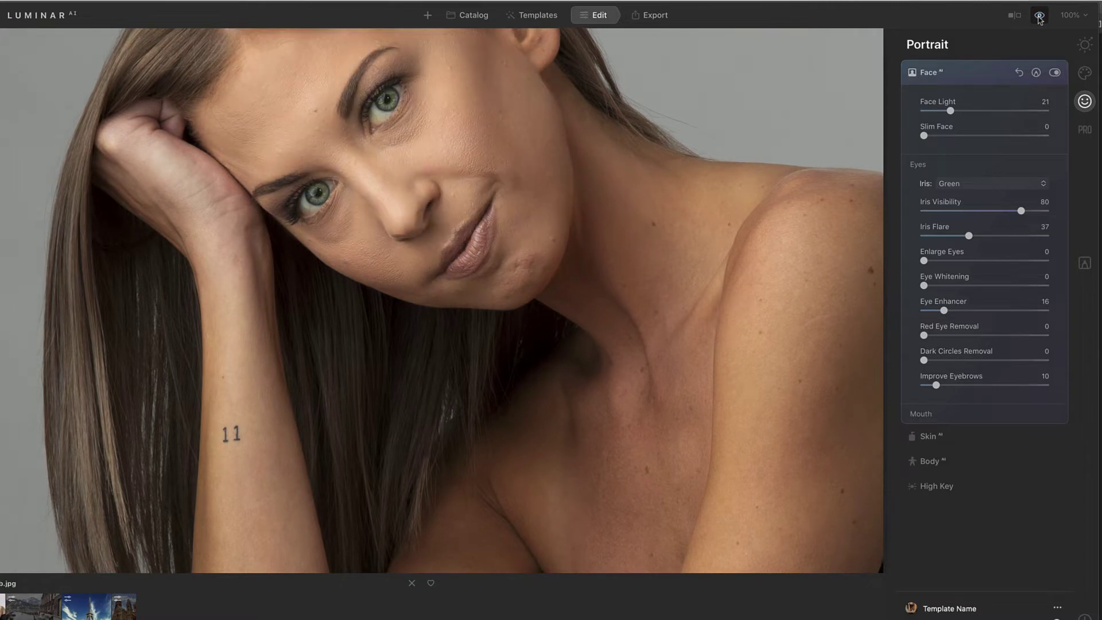
pyautogui.click(1040, 17)
pyautogui.click(1040, 18)
pyautogui.click(1040, 17)
pyautogui.click(1040, 17)
pyautogui.click(1040, 18)
pyautogui.click(1040, 18)
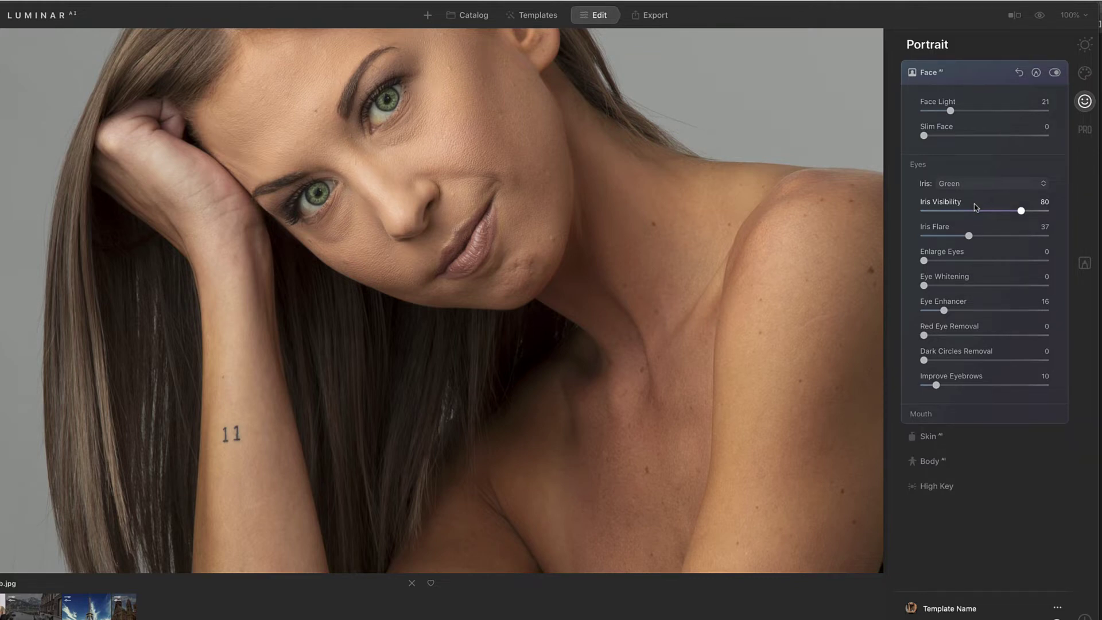
# - Set the Eye Enhancer to 14 and the Iris Visibility to 36, and try the Cat iris
pyautogui.moveTo(945, 311); pyautogui.dragTo(941, 311)
pyautogui.moveTo(1022, 211); pyautogui.dragTo(969, 215)
pyautogui.click(962, 185)
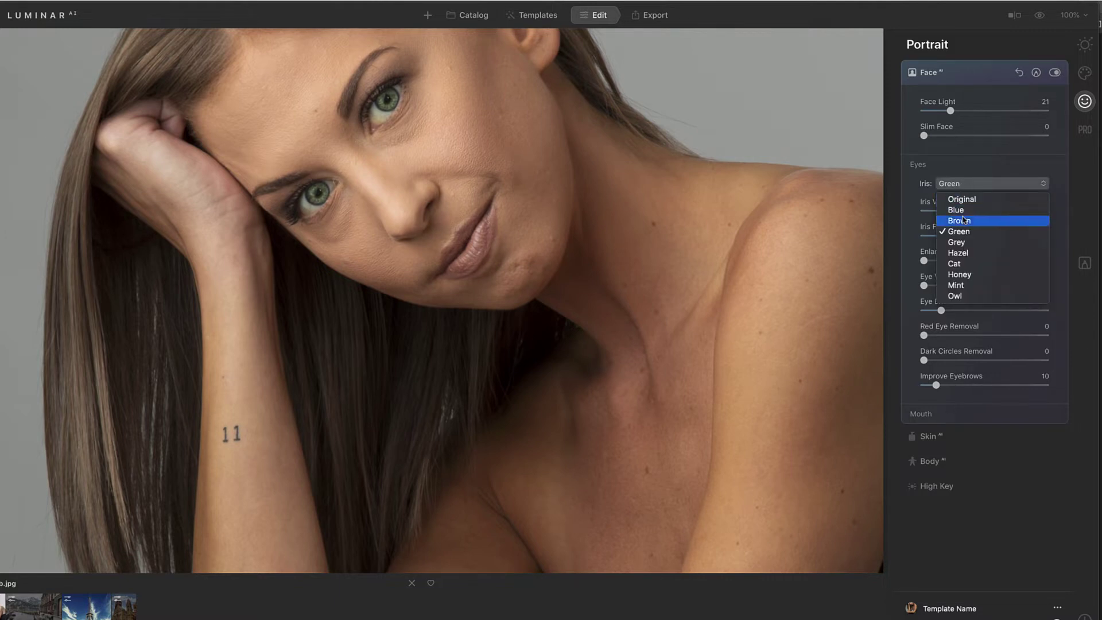
pyautogui.click(972, 268)
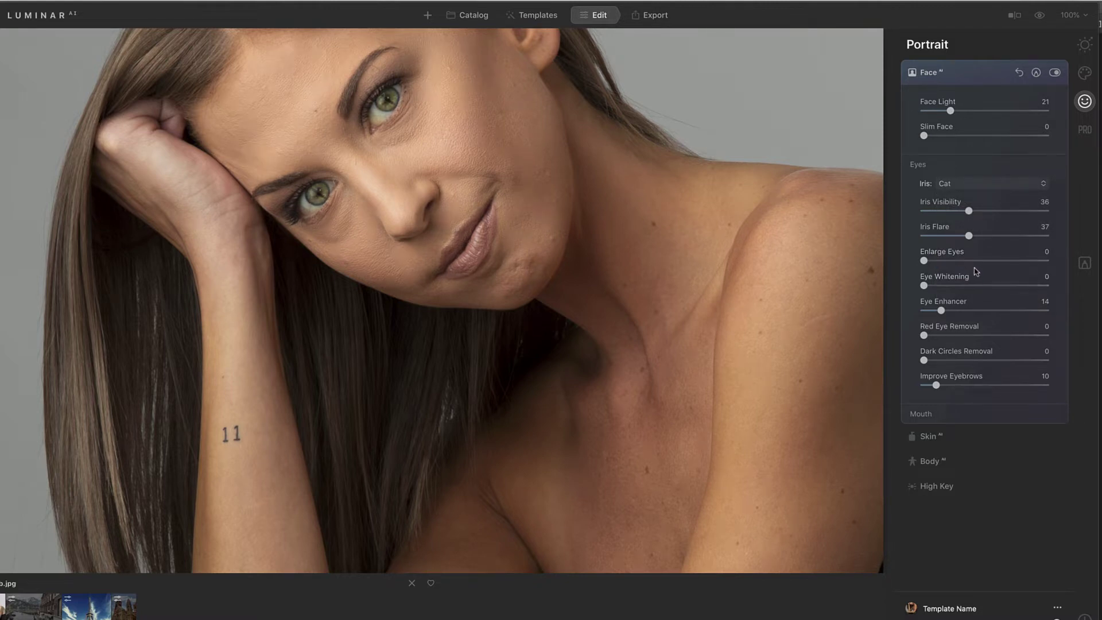
# - Try the Mint iris with Iris Visibility 25 and Iris Flare 27, and set Dark Circles Removal to 42
pyautogui.press('Down')
pyautogui.moveTo(969, 211); pyautogui.dragTo(957, 235)
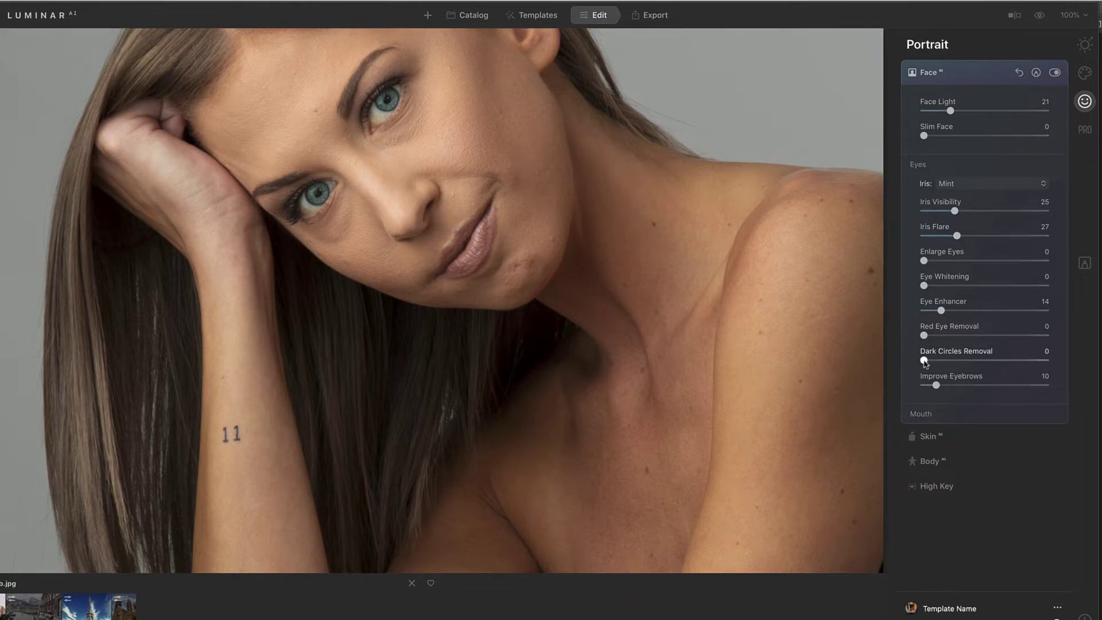
pyautogui.moveTo(925, 362); pyautogui.dragTo(978, 362)
# - In the Face AI mouth settings, set Lips Saturation to 20 and Lips Redness to 4
pyautogui.click(923, 414)
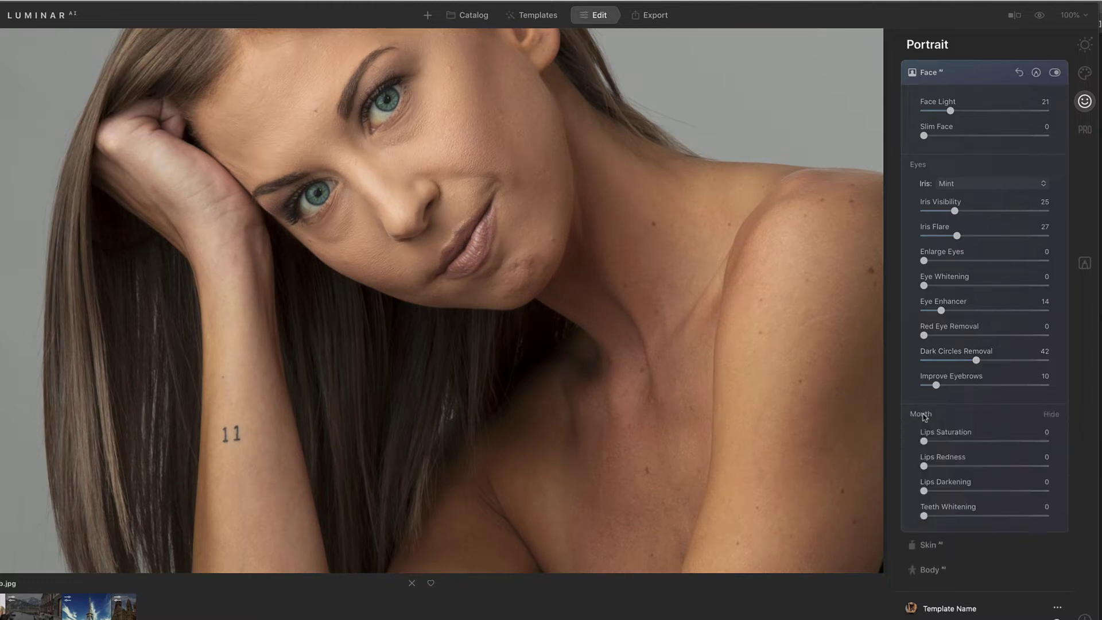
pyautogui.scroll(-1, 924, 439)
pyautogui.moveTo(924, 436); pyautogui.dragTo(931, 460)
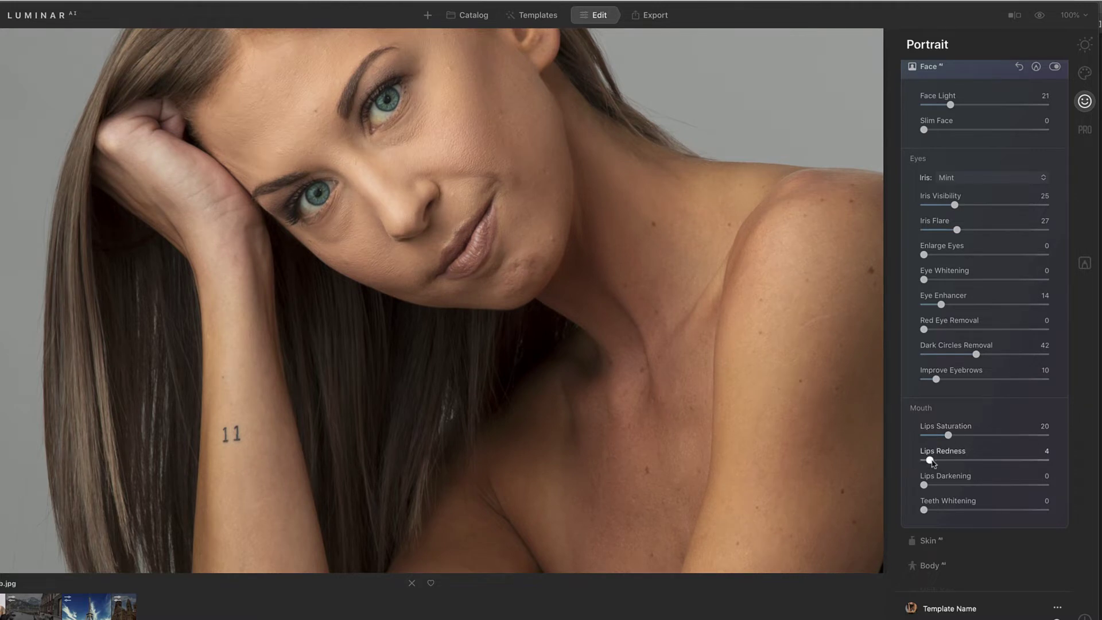
# - In Skin AI, test the maximum Amount, set it to 9, and enable Skin Defects Removal
pyautogui.scroll(-1, 933, 462)
pyautogui.scroll(-5, 947, 456)
pyautogui.click(936, 531)
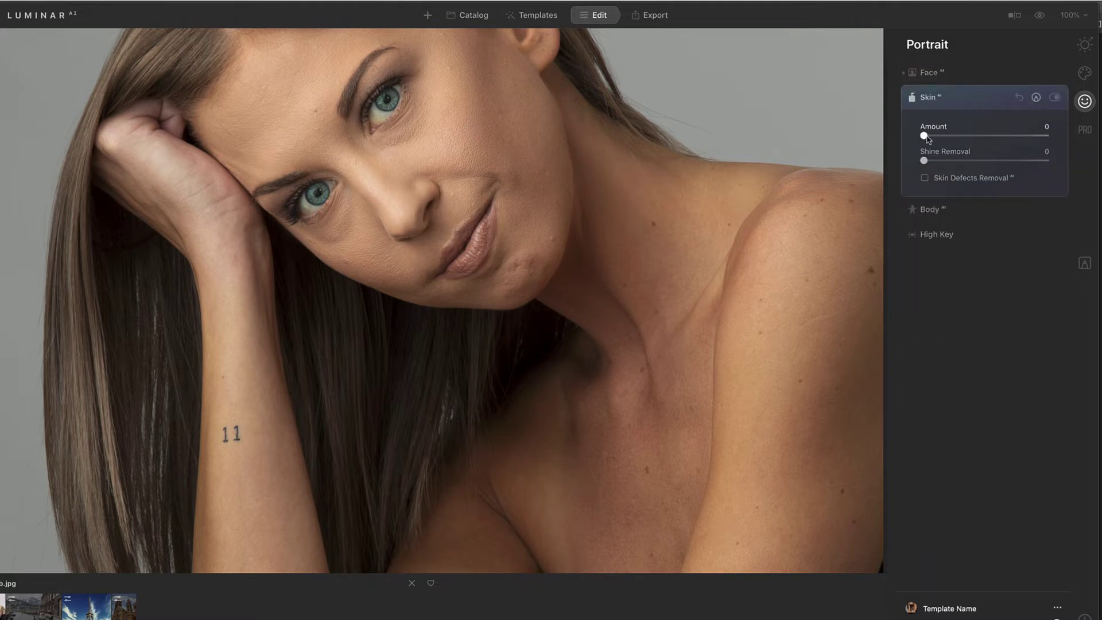
pyautogui.moveTo(926, 137); pyautogui.dragTo(1069, 142)
pyautogui.moveTo(1045, 137); pyautogui.dragTo(934, 138)
# - Compare the portrait with the original using the before/after divider, close up and in full, and view the Body AI settings
pyautogui.click(1014, 15)
pyautogui.moveTo(419, 256); pyautogui.dragTo(7, 319)
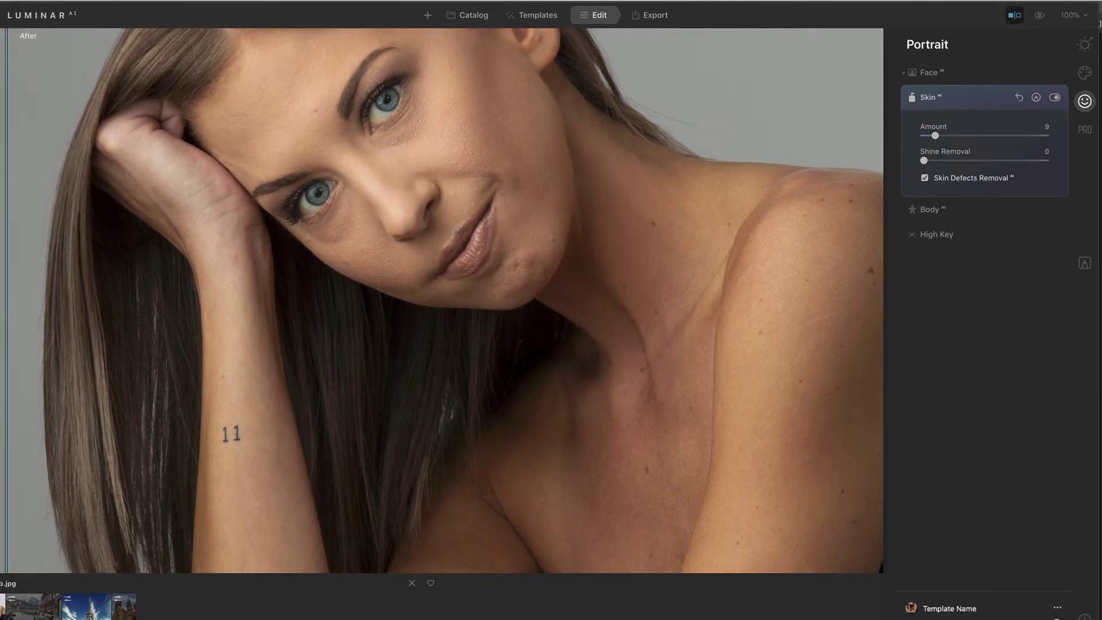
pyautogui.click(933, 211)
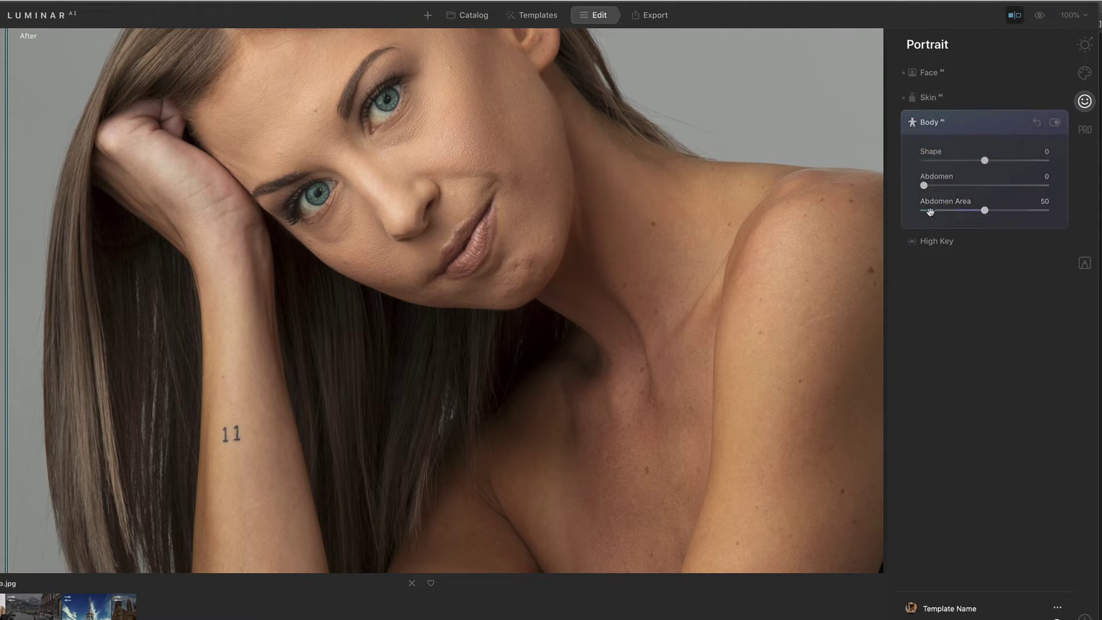
pyautogui.doubleClick(653, 258)
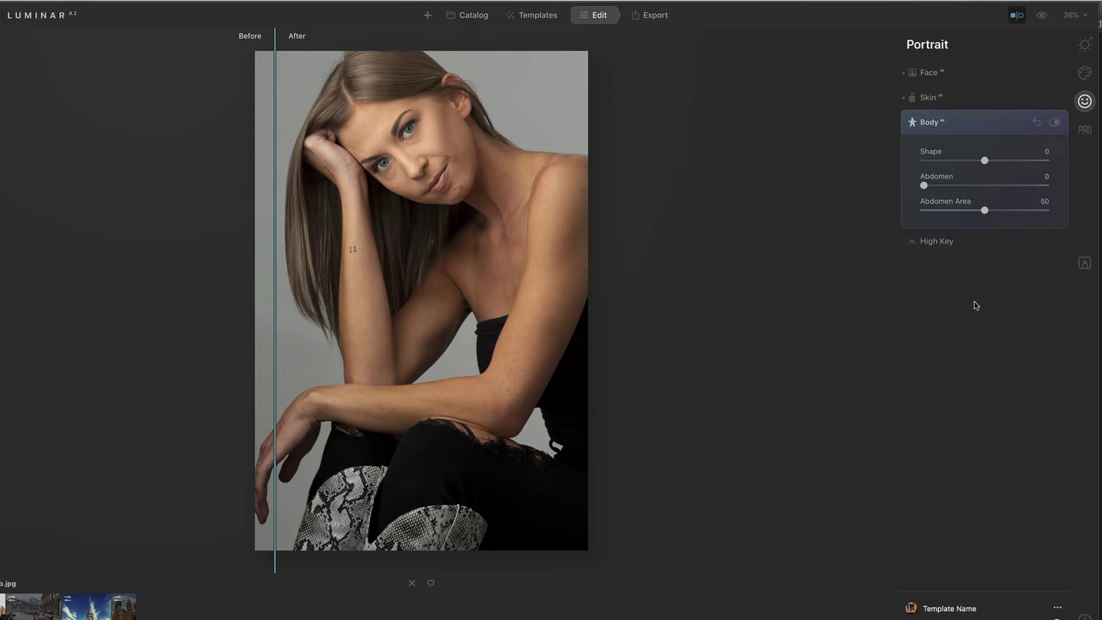
pyautogui.moveTo(274, 290); pyautogui.dragTo(251, 317)
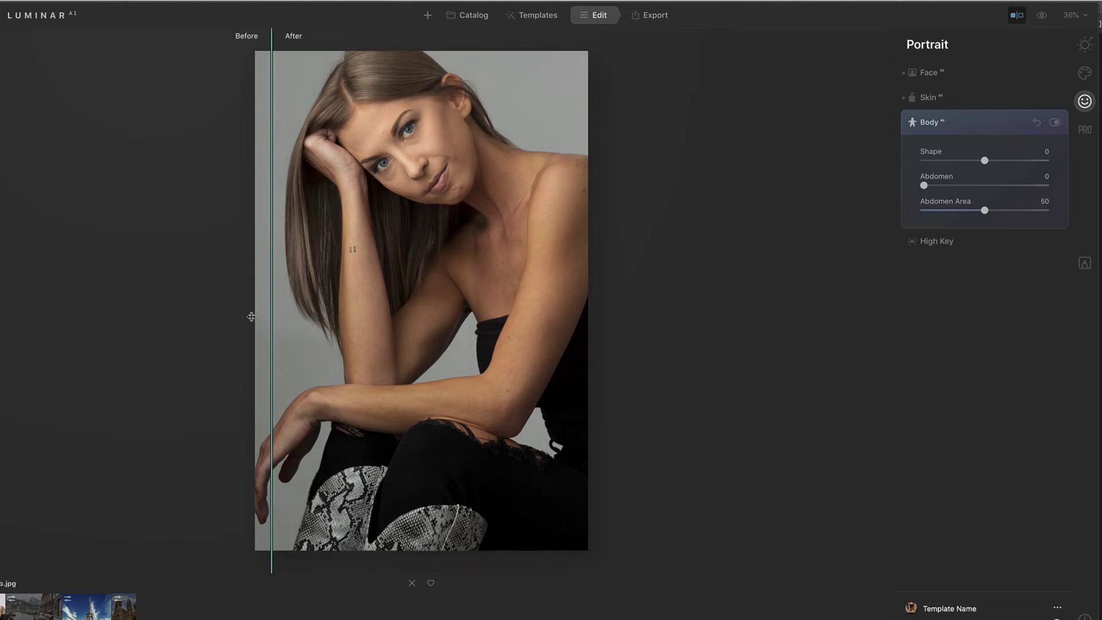
# - Change the Face AI iris colour to Green, with Iris Visibility and Iris Flare both at 23
pyautogui.click(933, 73)
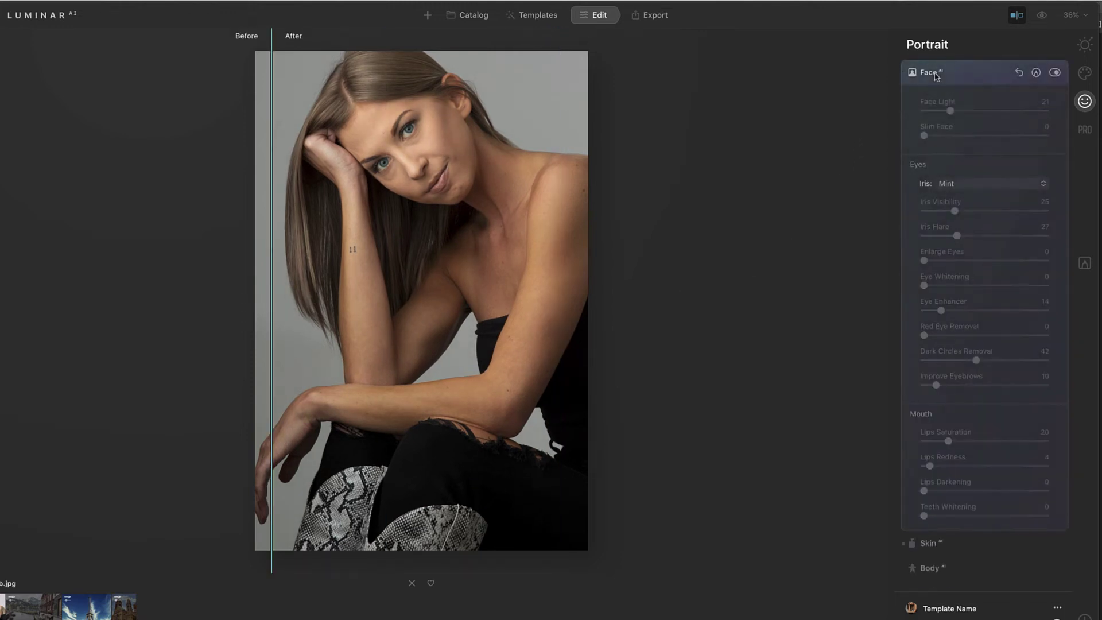
pyautogui.click(963, 185)
pyautogui.click(972, 233)
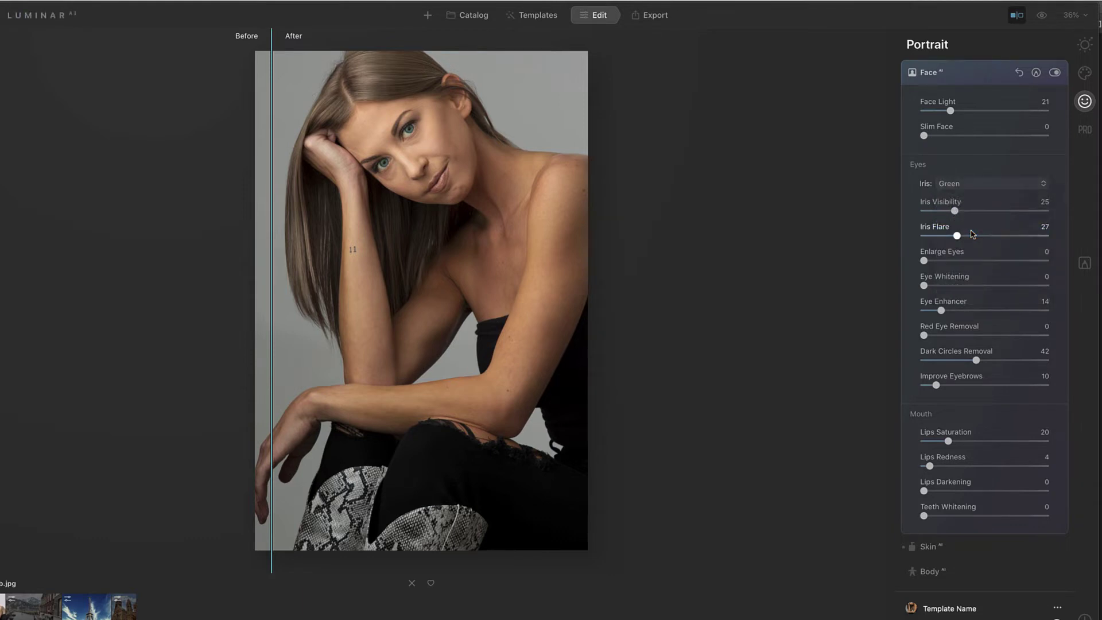
pyautogui.click(415, 136)
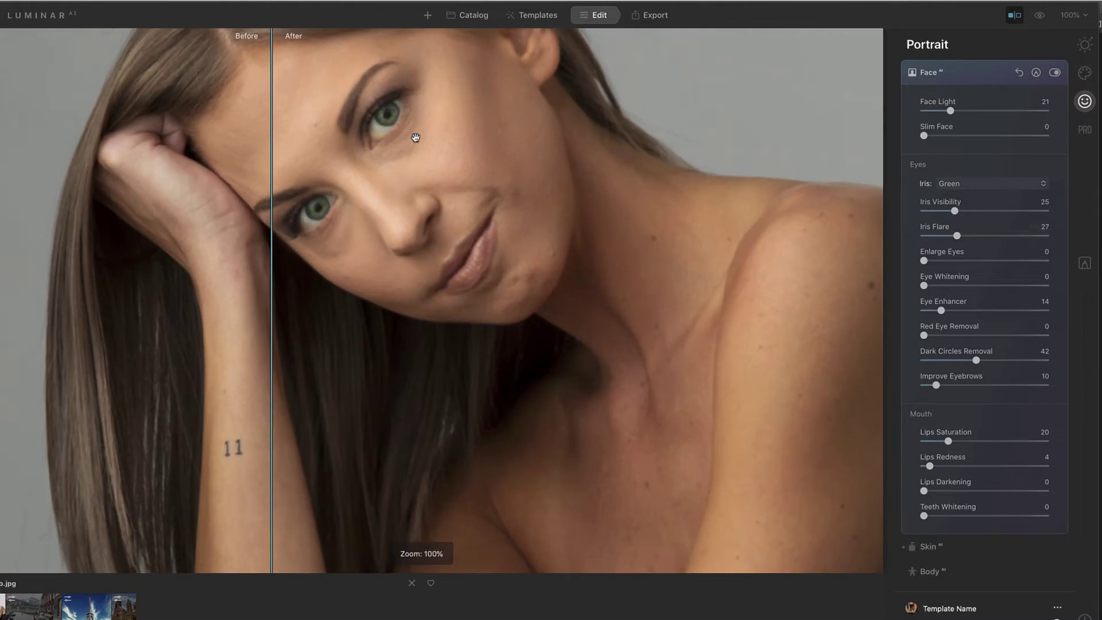
pyautogui.moveTo(272, 217); pyautogui.dragTo(168, 209)
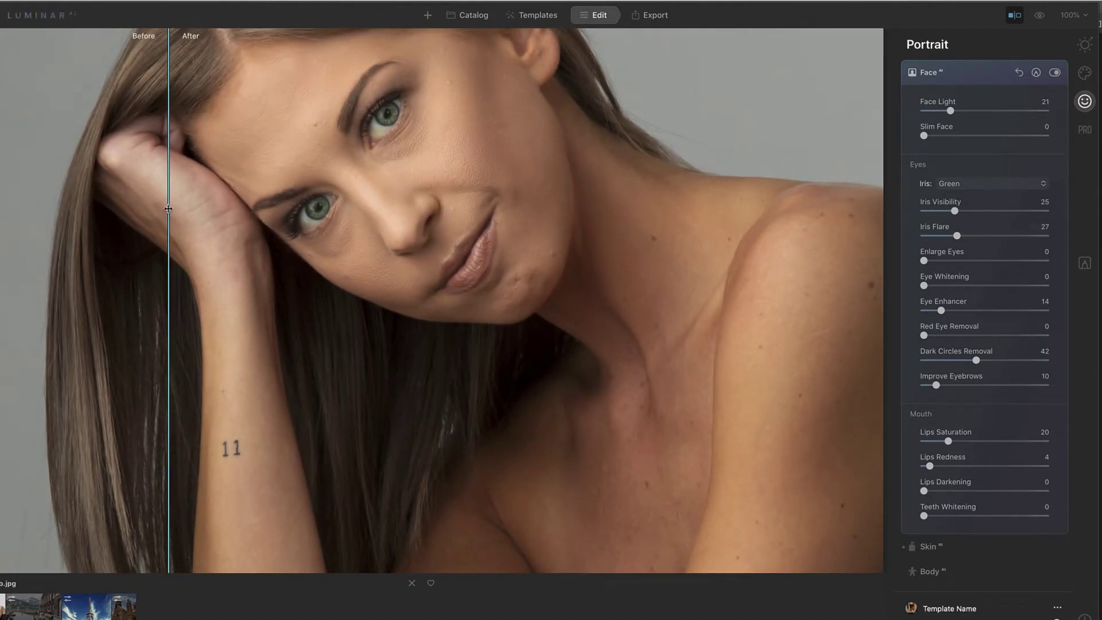
pyautogui.moveTo(955, 211)
pyautogui.mouseDown()
pyautogui.moveTo(942, 212)
pyautogui.moveTo(953, 211)
pyautogui.mouseUp()
# - Compare the full retouched portrait with the original by switching the before view on and off
pyautogui.hotkey('ctrl', '0')
pyautogui.click(1042, 17)
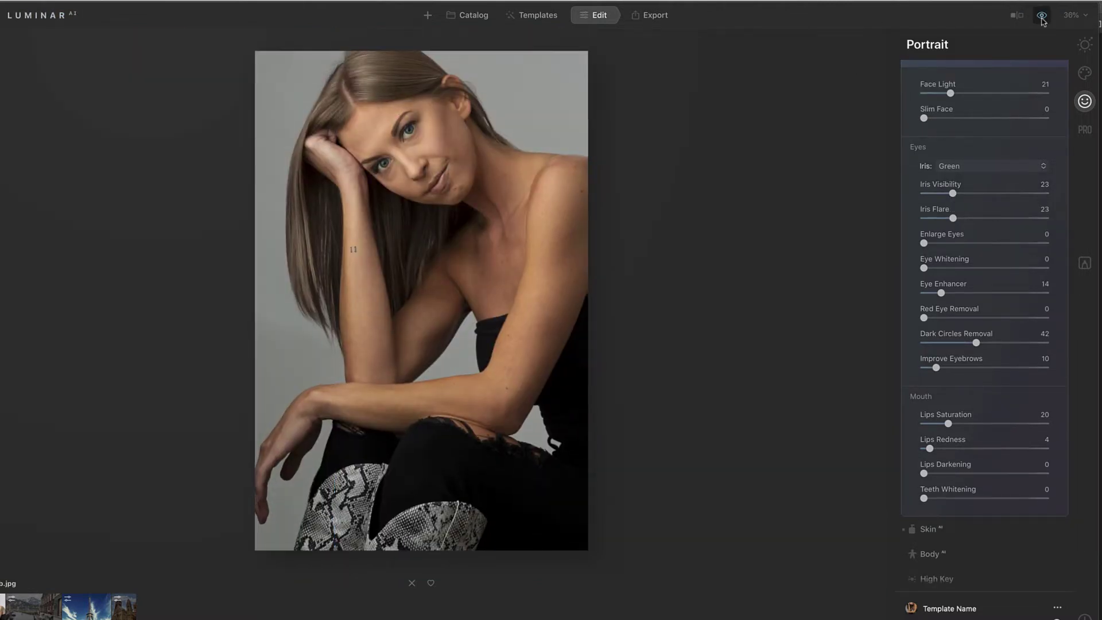
pyautogui.click(1043, 21)
pyautogui.click(1044, 20)
pyautogui.click(1043, 21)
pyautogui.click(1043, 20)
pyautogui.click(1043, 21)
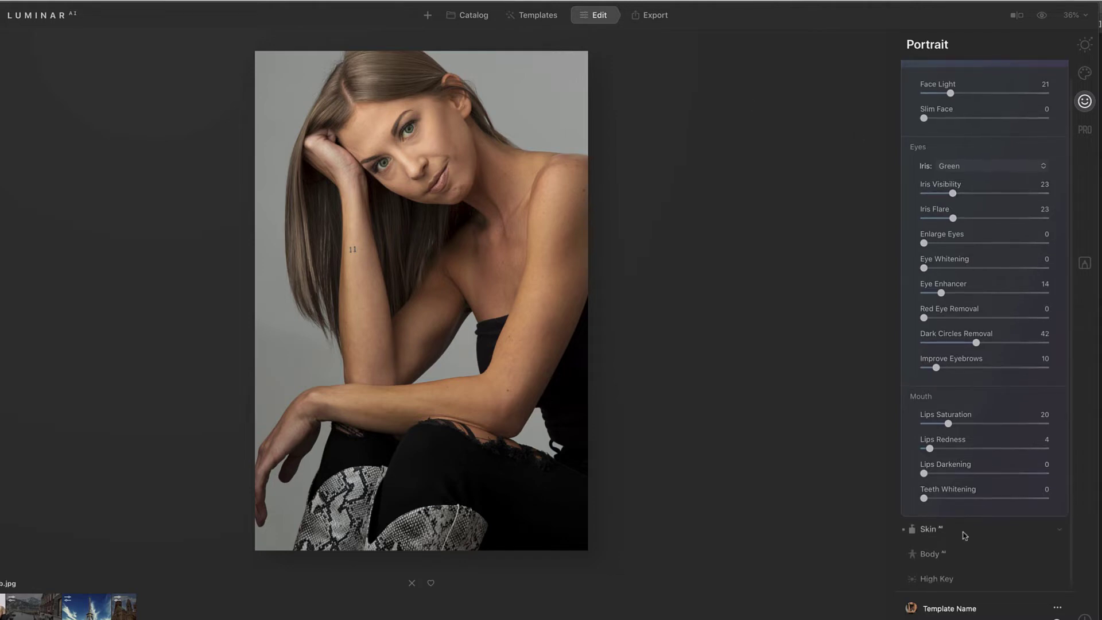
# - Look through the Creative, Professional and Essentials tool groups, and review the Face AI settings in the Portrait group
pyautogui.click(1085, 75)
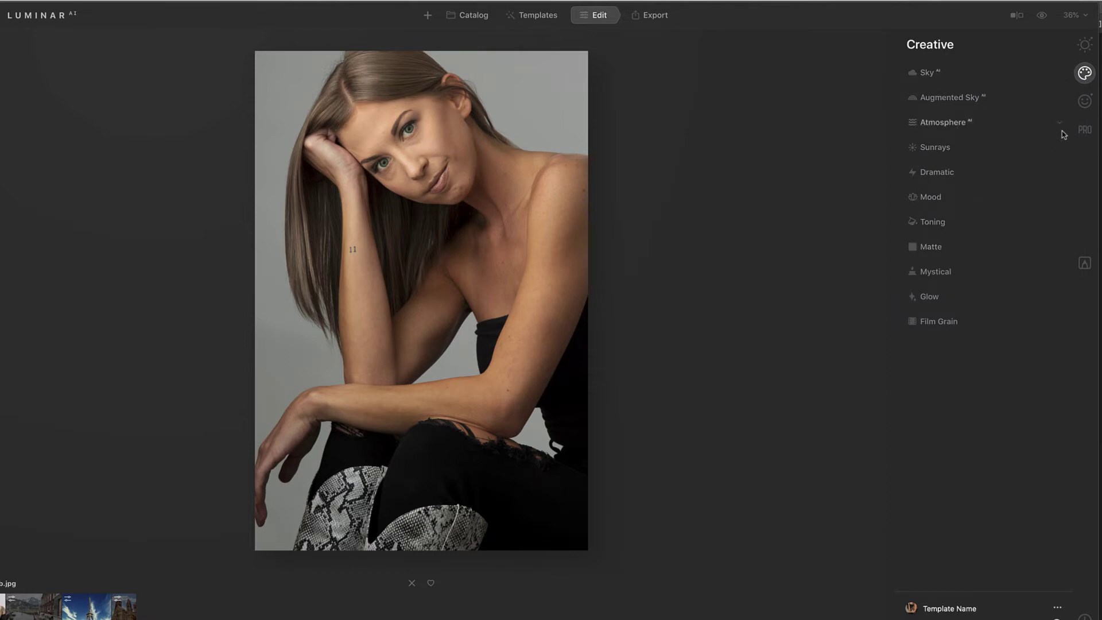
pyautogui.click(1086, 131)
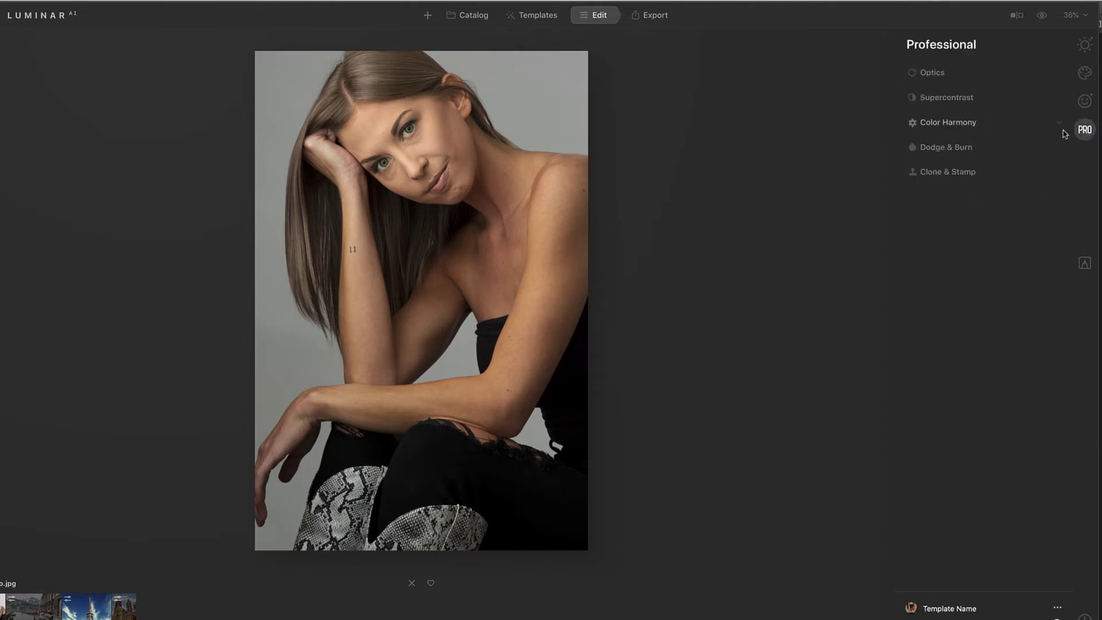
pyautogui.click(1085, 44)
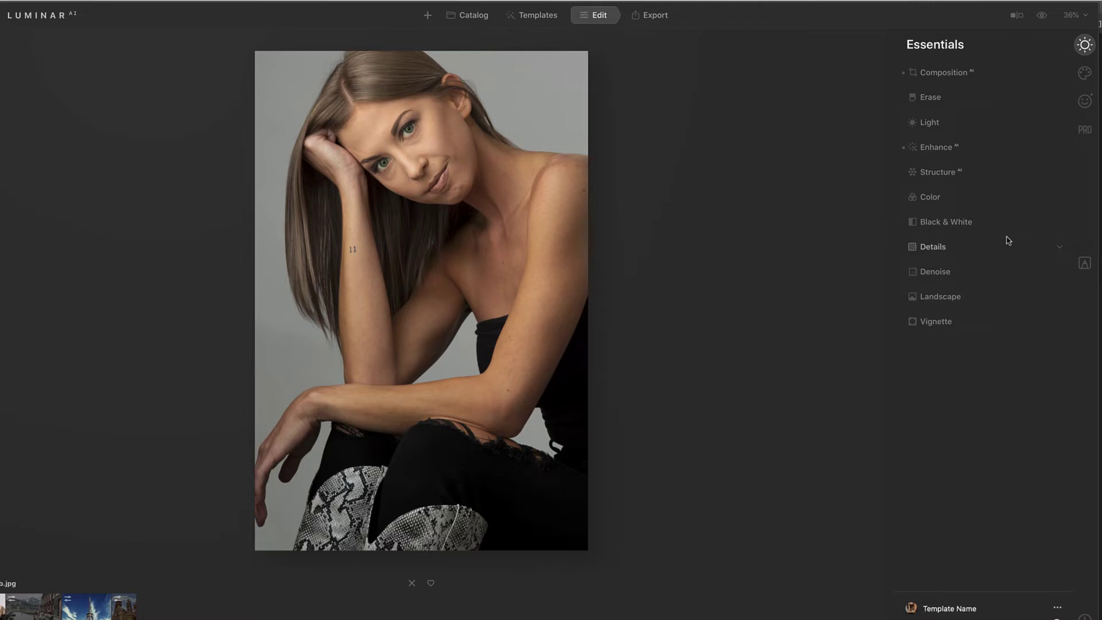
pyautogui.click(1084, 101)
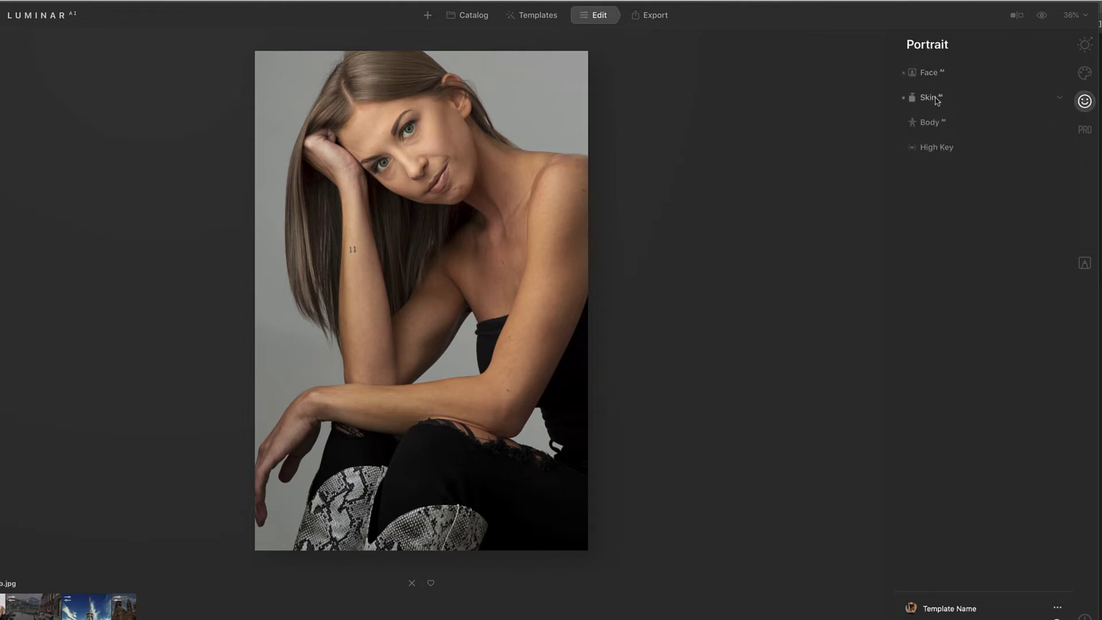
pyautogui.click(933, 74)
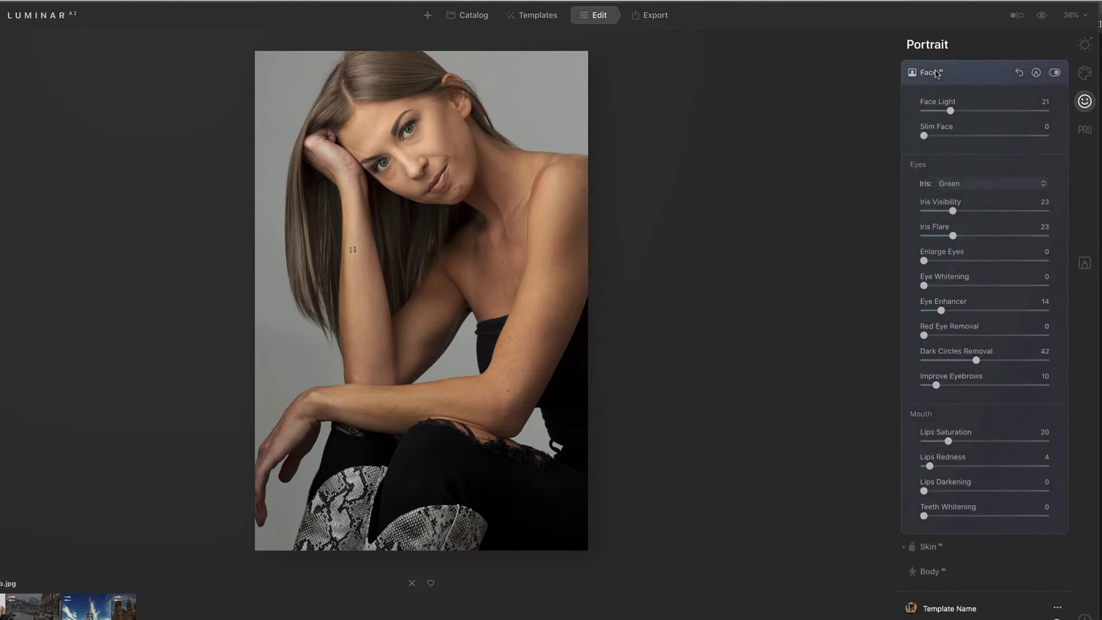
pyautogui.click(936, 74)
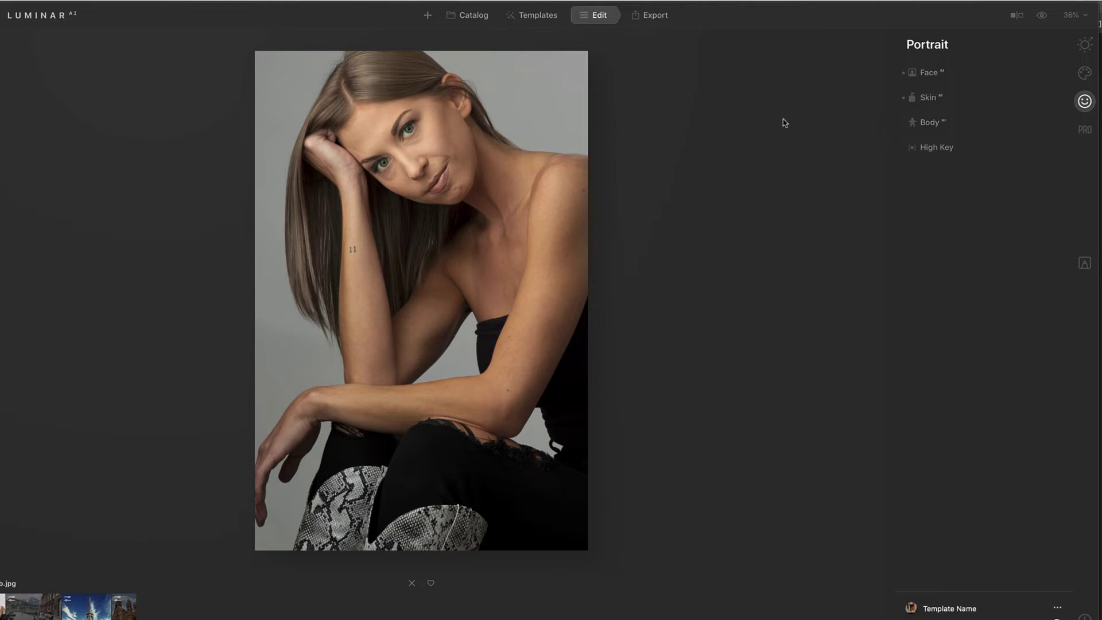
# - Export the portrait to disk as the JPEG MEL_086b with Quality set to 100
pyautogui.click(654, 22)
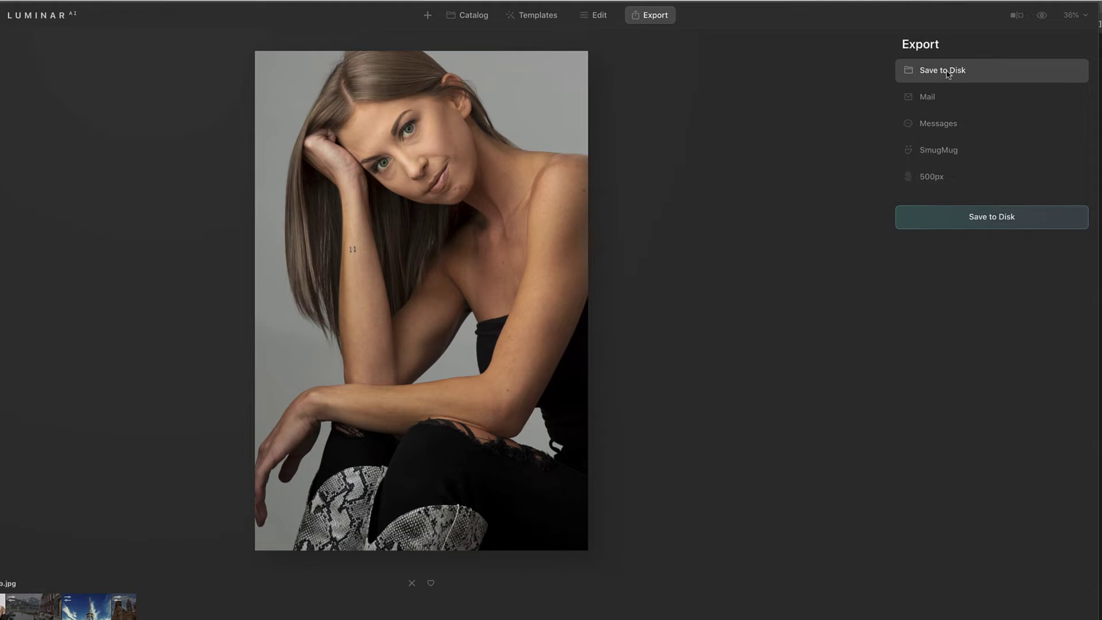
pyautogui.click(997, 218)
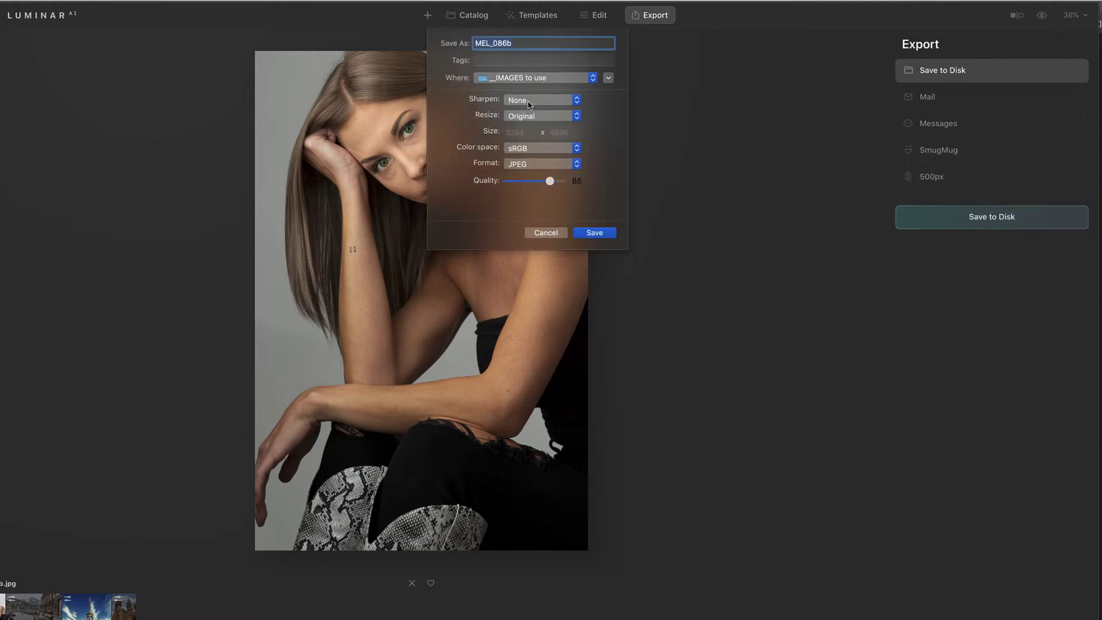
pyautogui.click(550, 181)
pyautogui.moveTo(550, 181); pyautogui.dragTo(599, 188)
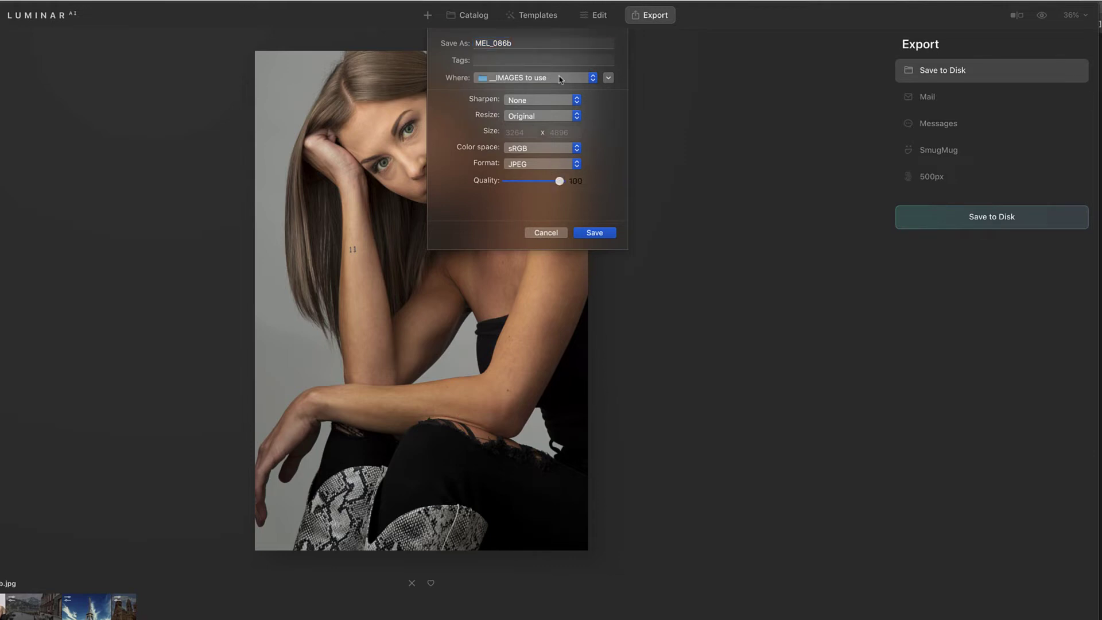
pyautogui.click(601, 234)
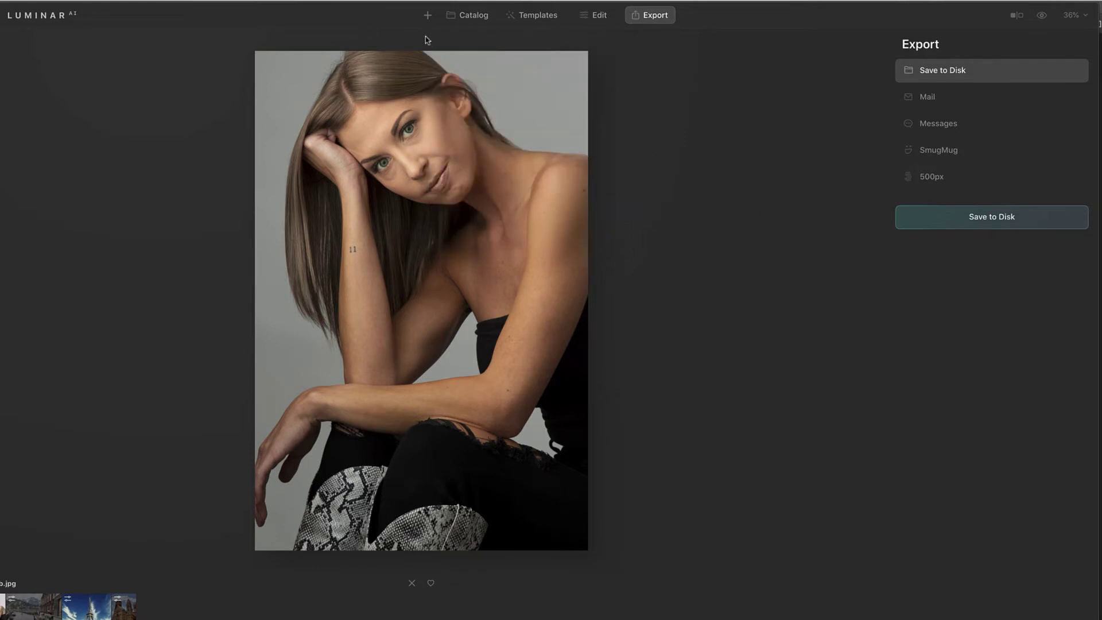
# - Open the canal photo IMG_0035LDx.jpg for single-image editing and browse the available templates
pyautogui.click(429, 17)
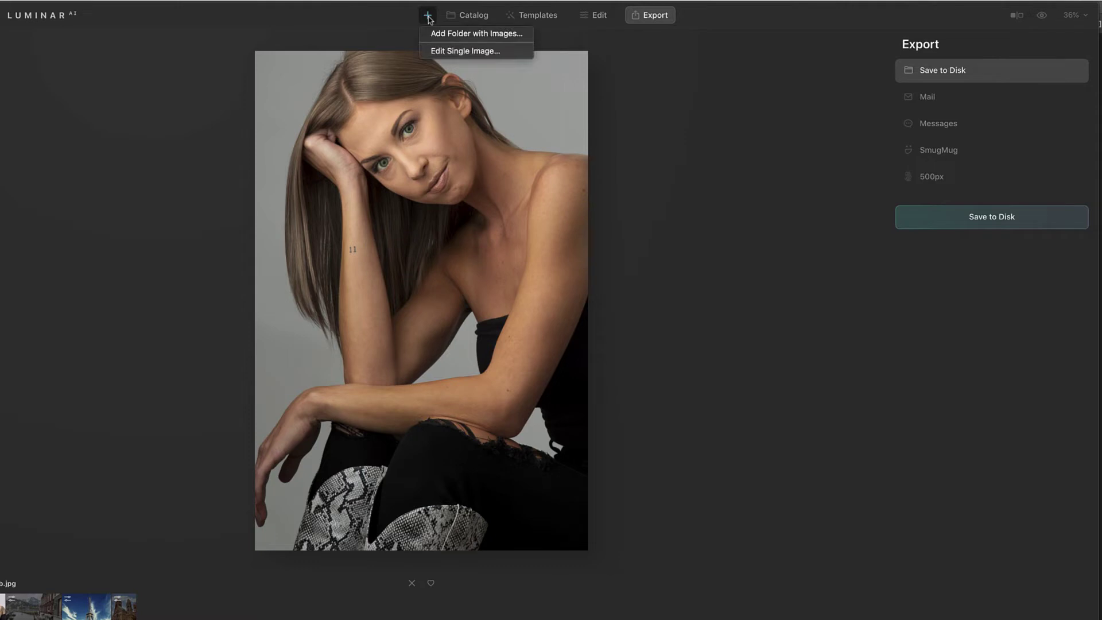
pyautogui.click(454, 48)
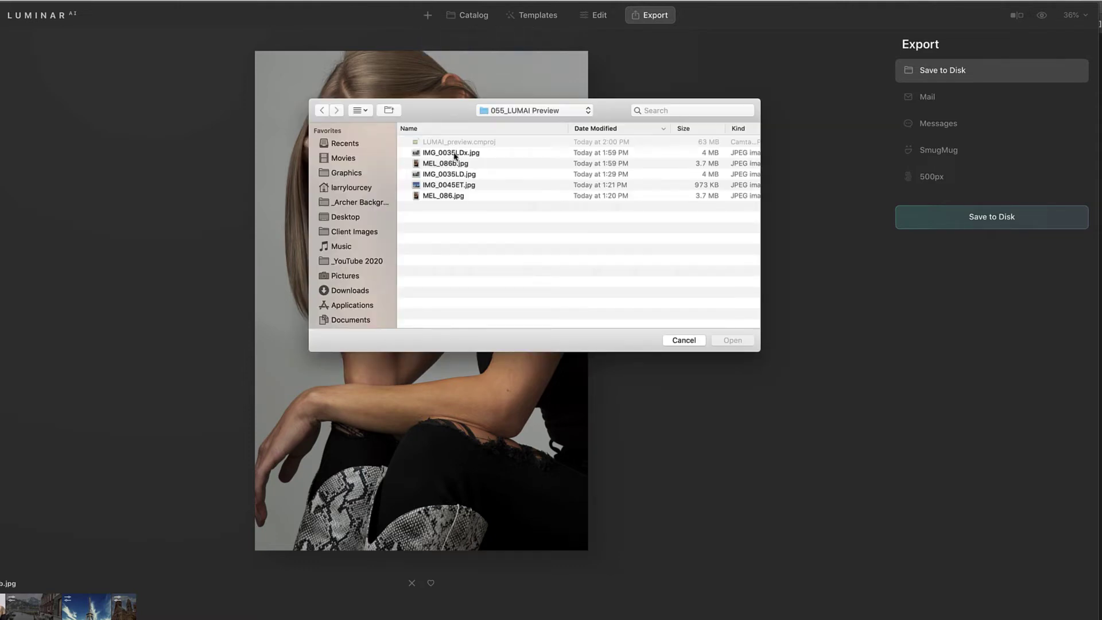
pyautogui.doubleClick(451, 153)
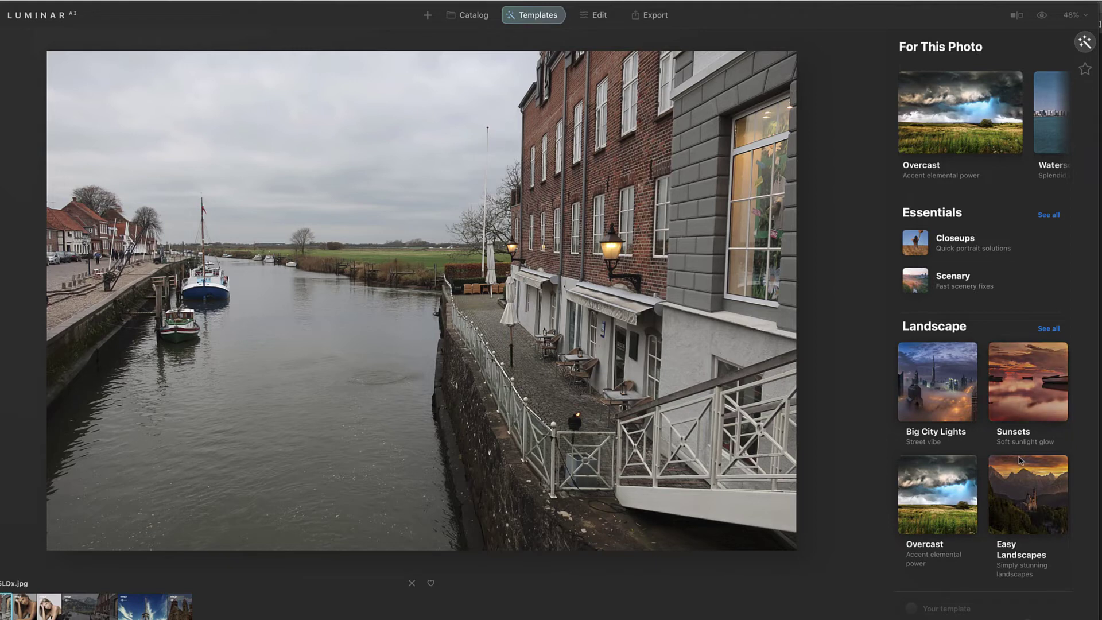
pyautogui.scroll(-5, 1010, 459)
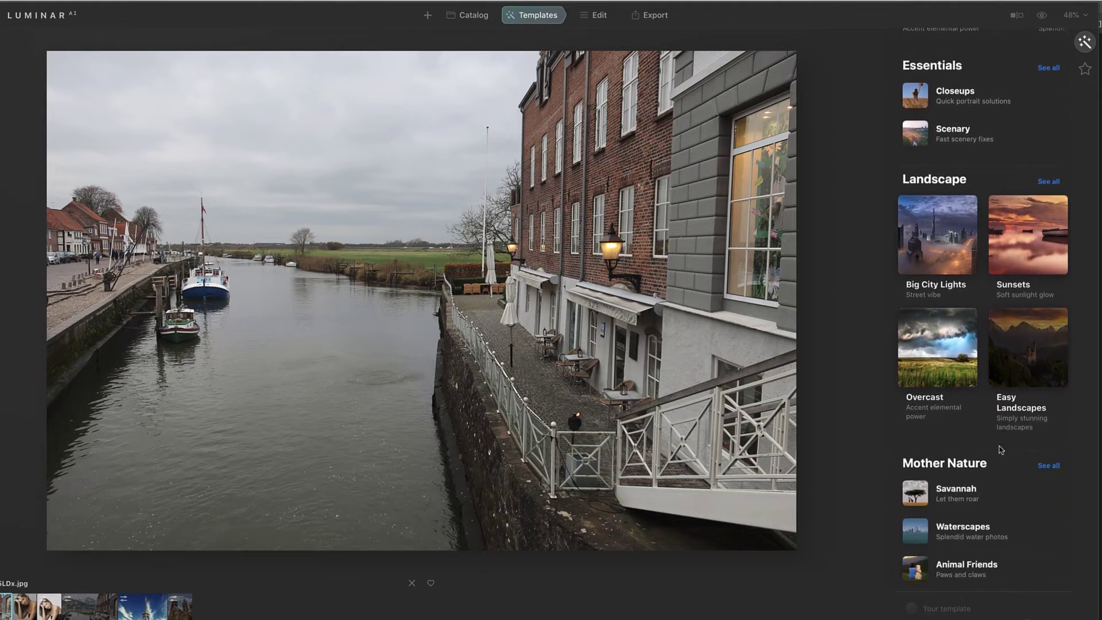
# - Look through the template collections suggested for the canal photo, including Essentials, Landscape and Mother Nature
pyautogui.scroll(8, 1002, 450)
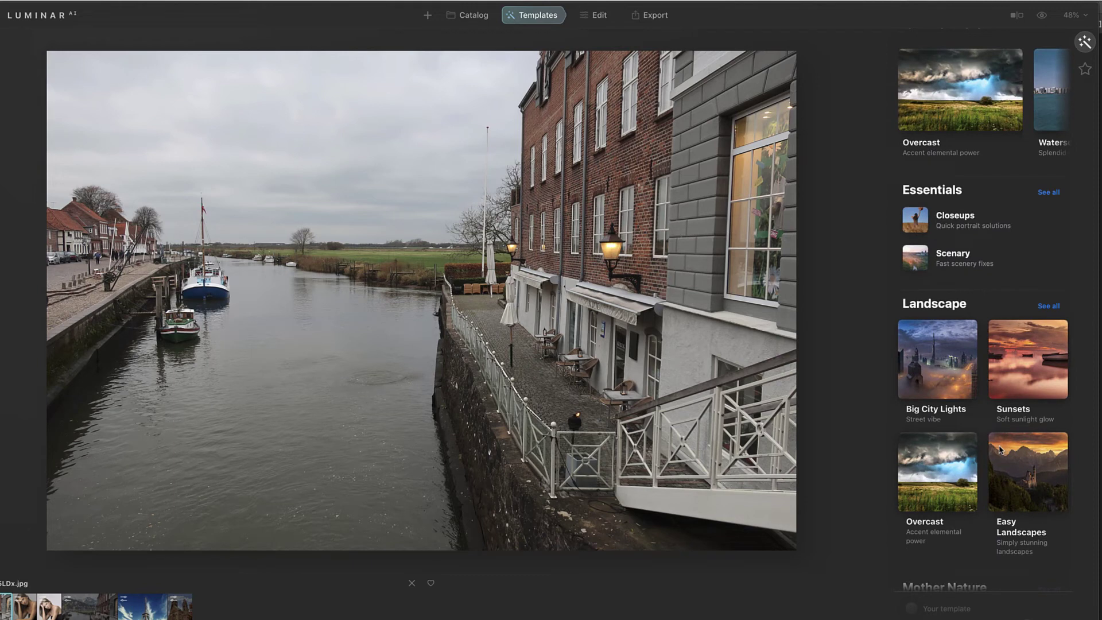
pyautogui.scroll(1, 1000, 450)
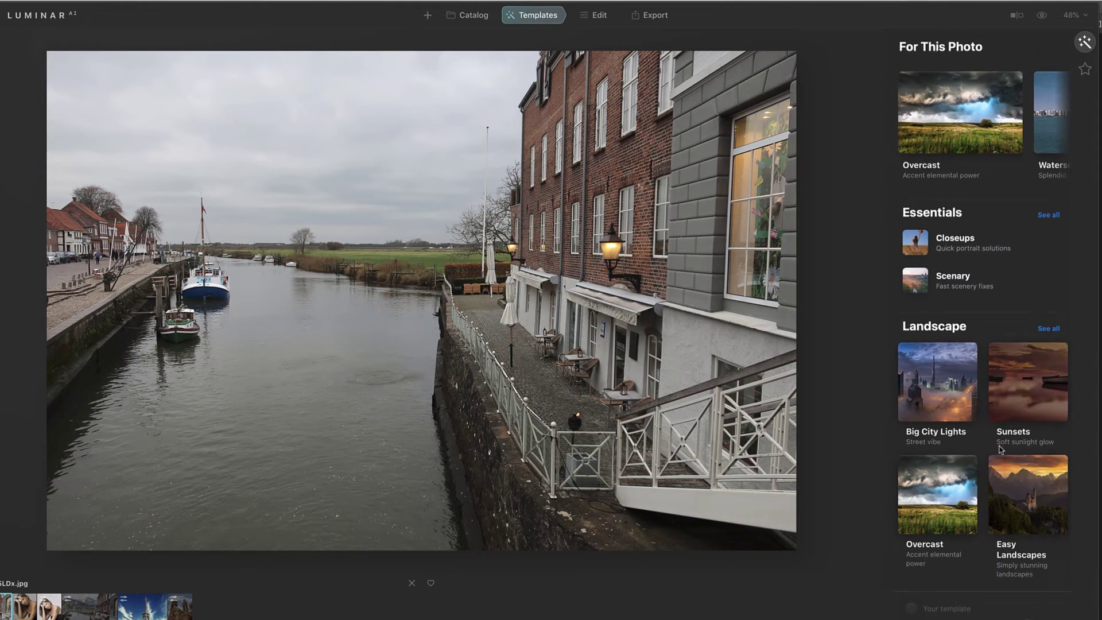
pyautogui.scroll(-8, 999, 450)
pyautogui.scroll(6, 1001, 449)
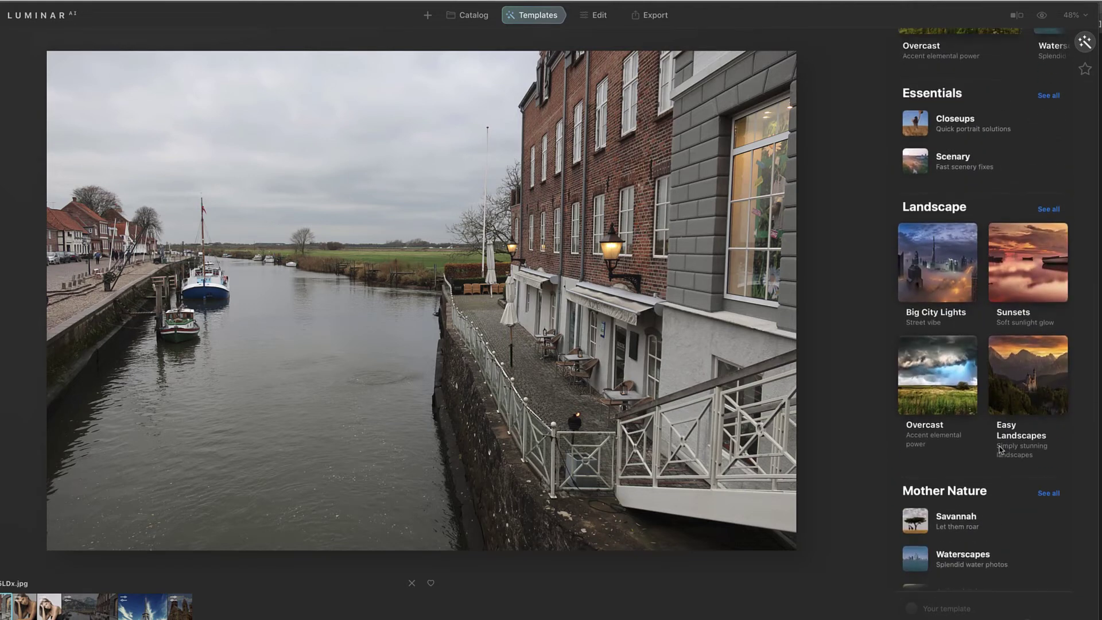
# - Switch the canal photo to manual editing and open the Sky AI tool in the Creative group
pyautogui.click(595, 17)
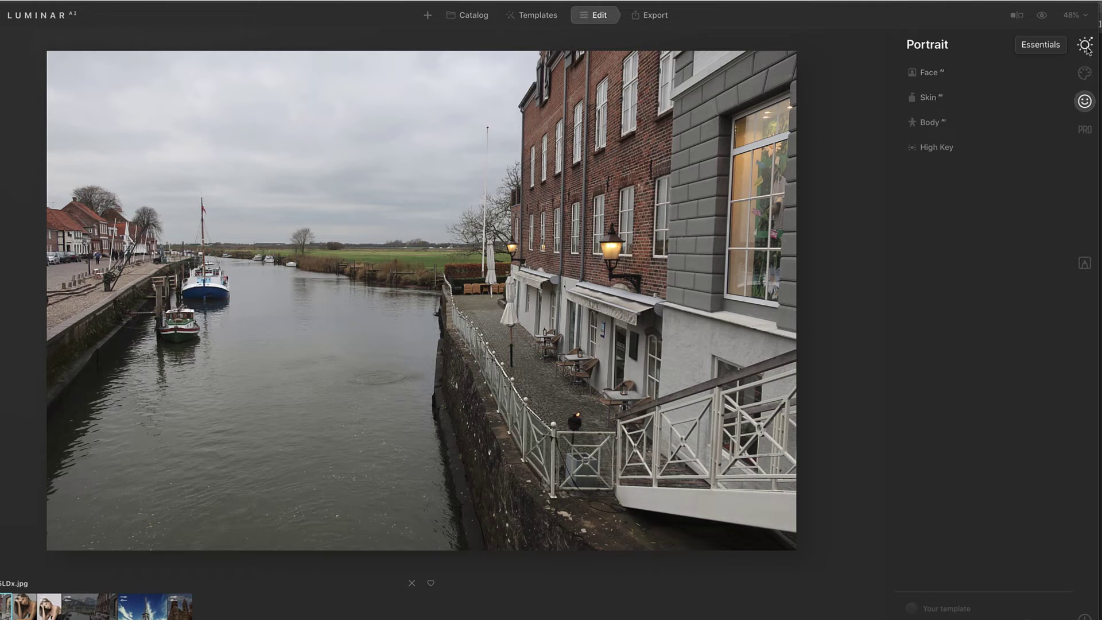
pyautogui.click(1085, 73)
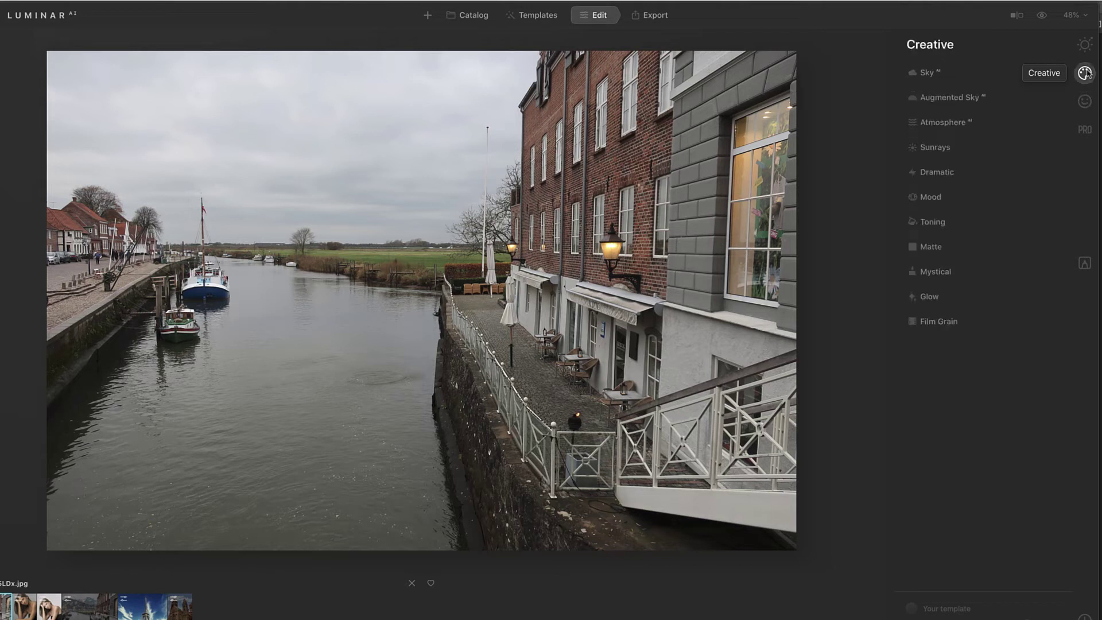
pyautogui.click(927, 74)
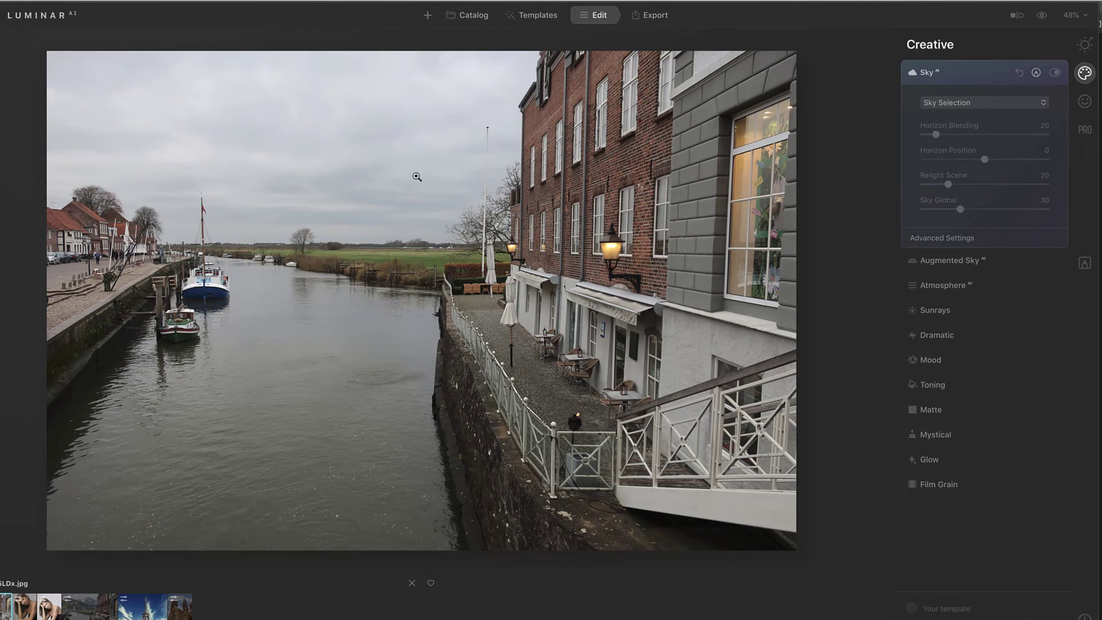
# - Try Dramatic Sky 3 and Blue Sky 5 as replacement skies in Sky AI
pyautogui.click(966, 104)
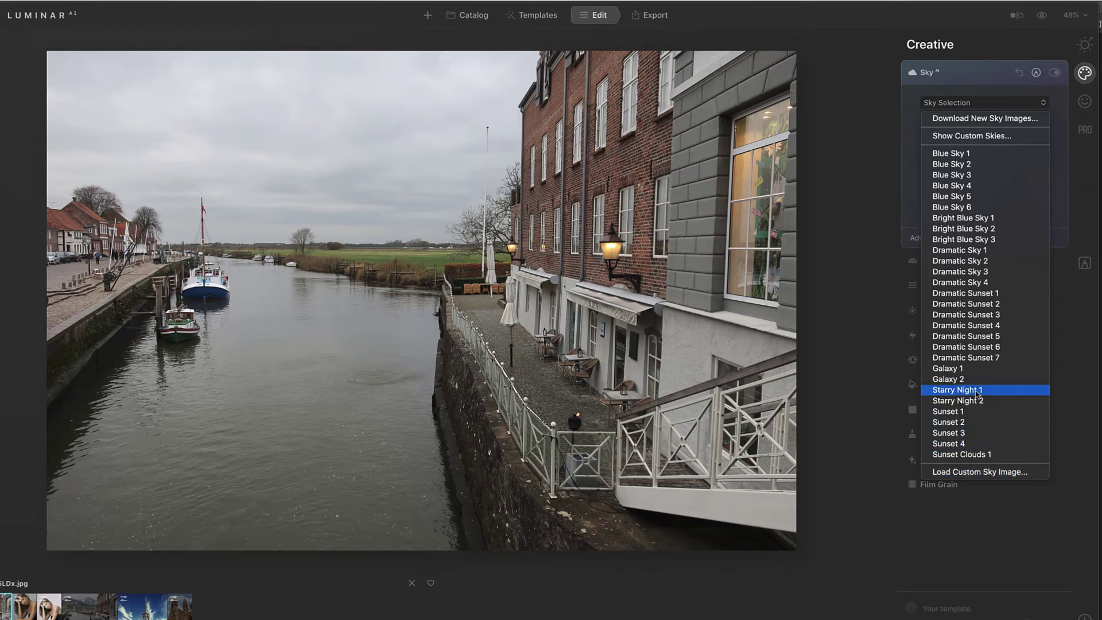
pyautogui.click(980, 265)
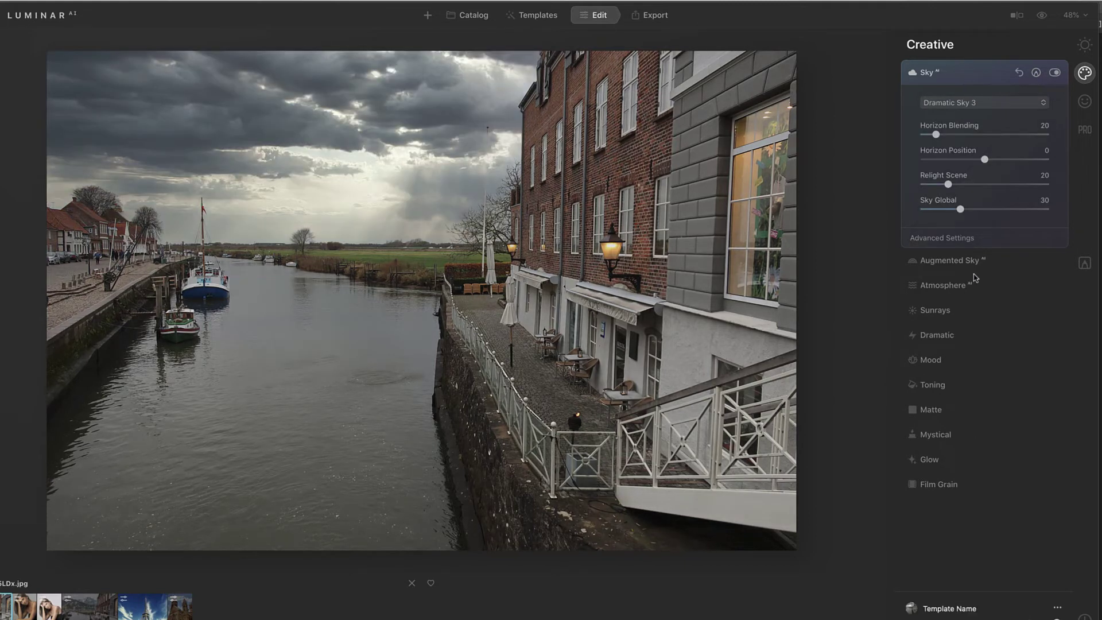
pyautogui.click(975, 103)
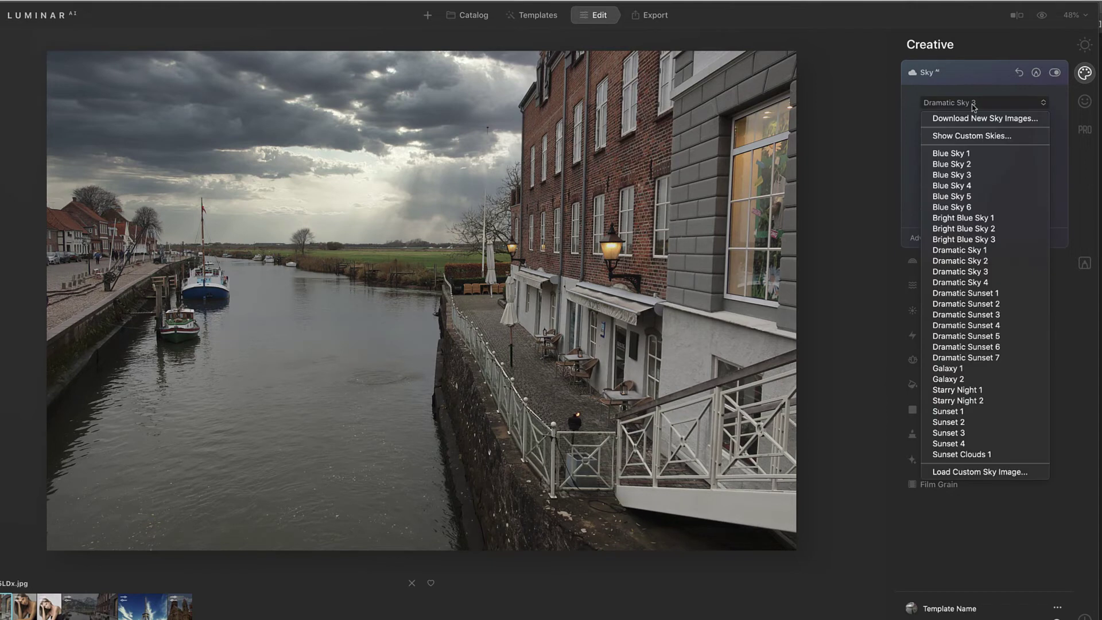
pyautogui.click(965, 176)
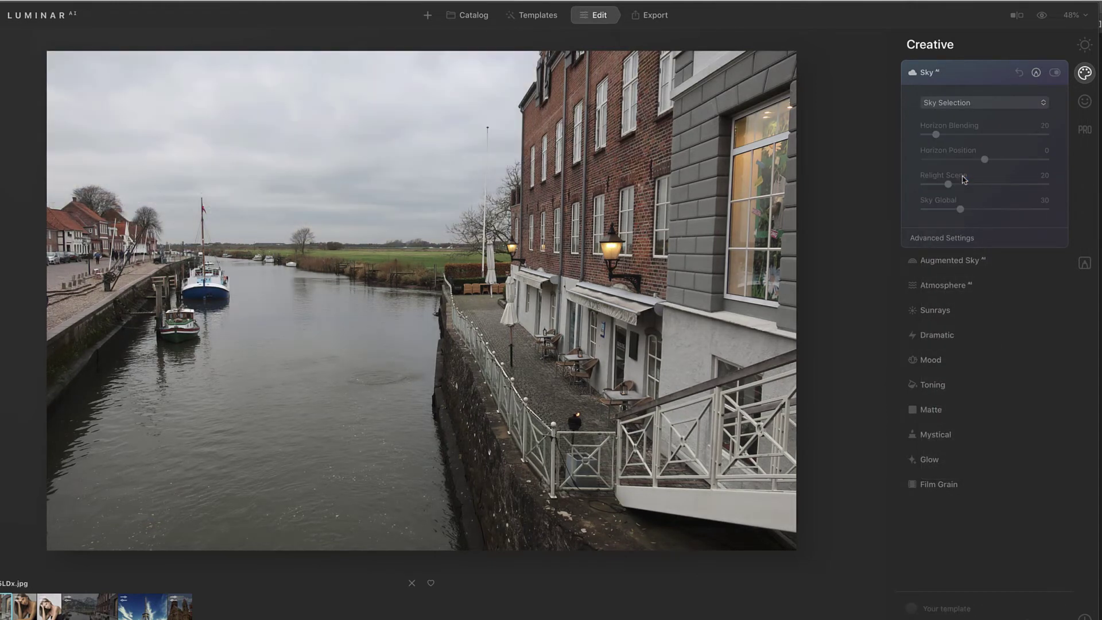
pyautogui.click(971, 102)
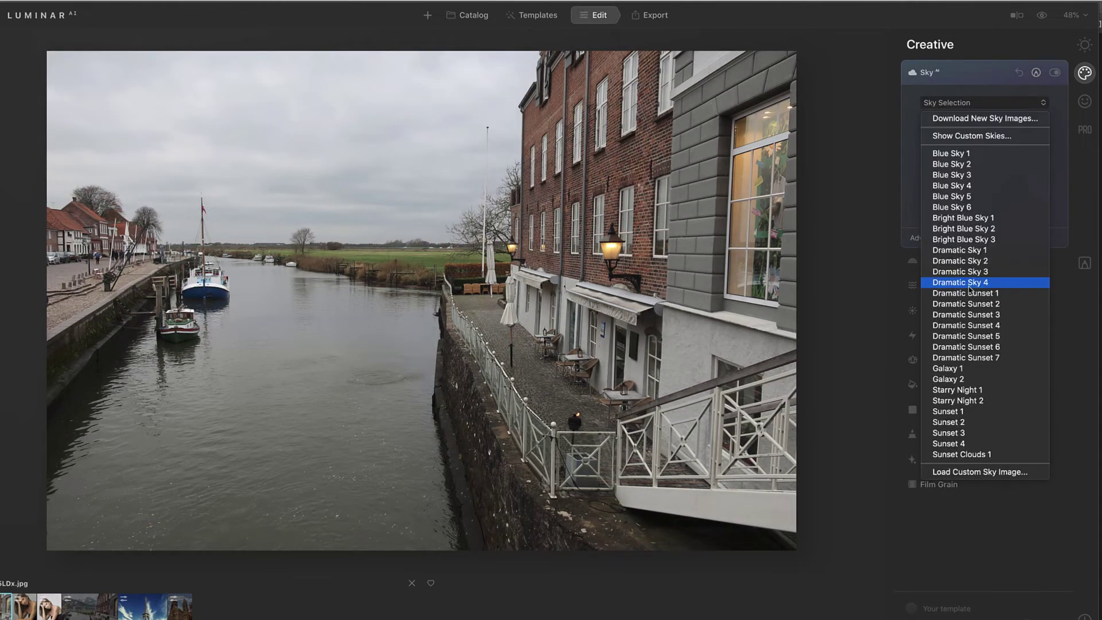
pyautogui.click(954, 197)
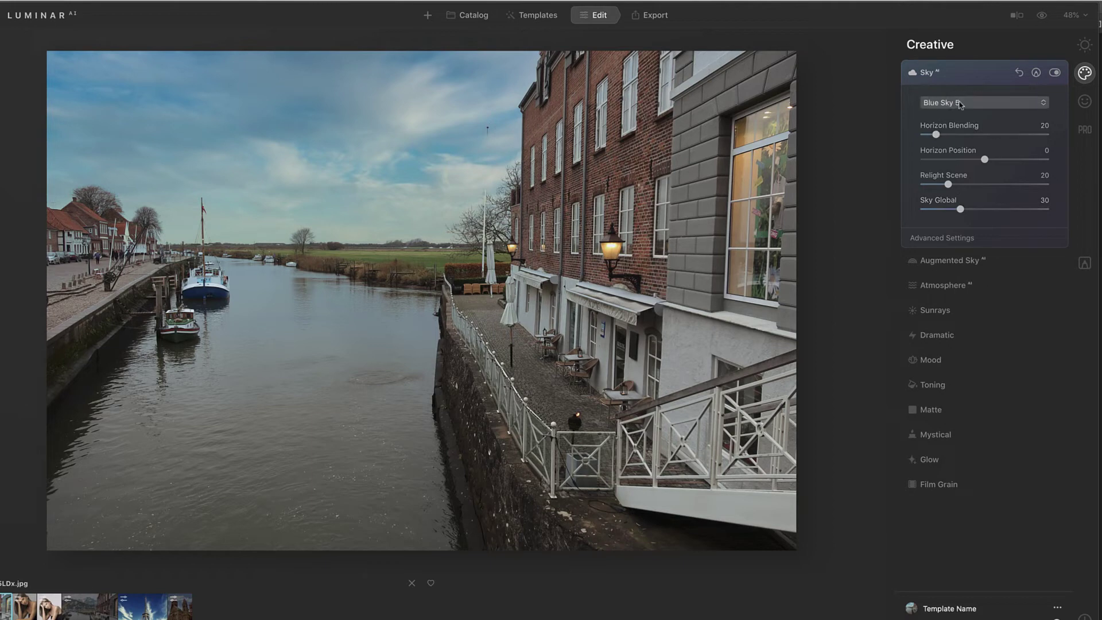
# - Replace the sky with Dramatic Sky 1, and set Relight Scene to 26 and Sky Global to 37
pyautogui.click(991, 106)
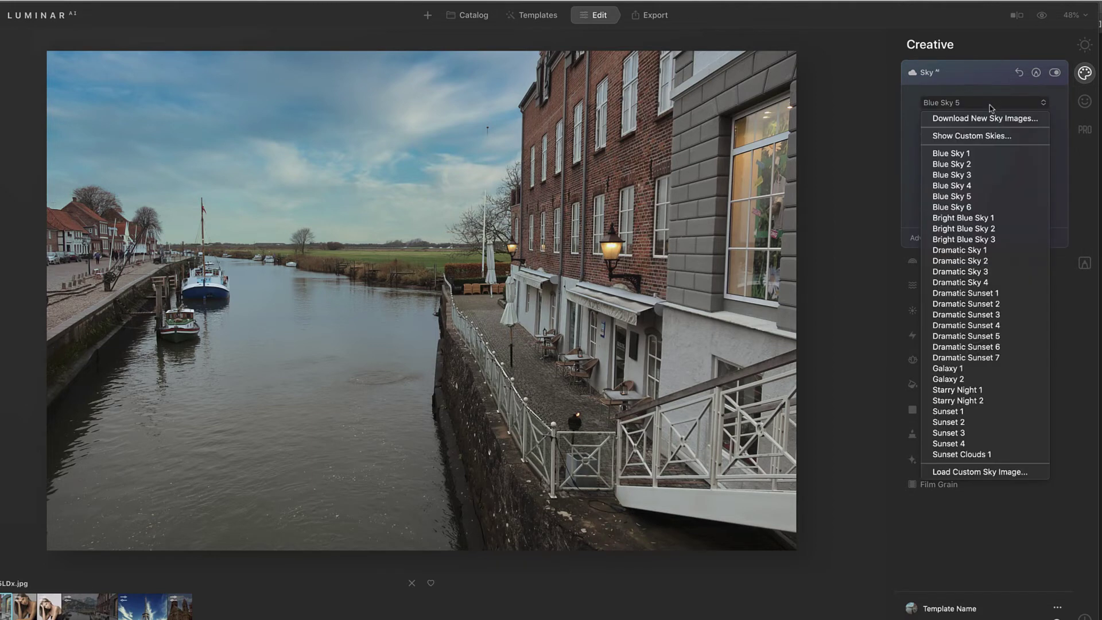
pyautogui.click(981, 251)
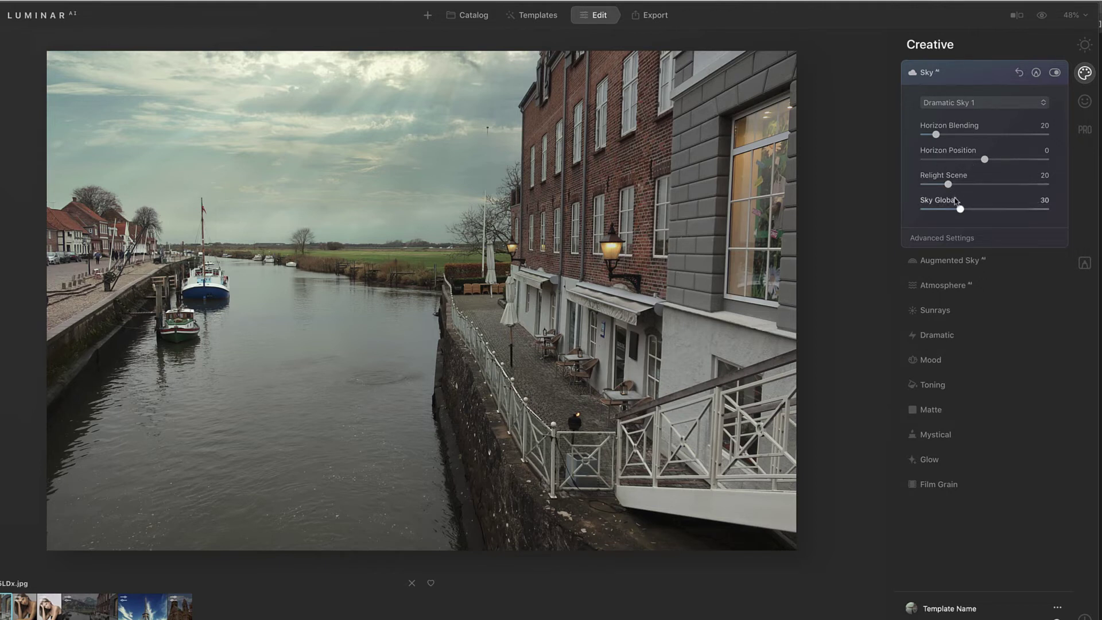
pyautogui.moveTo(961, 211); pyautogui.dragTo(957, 186)
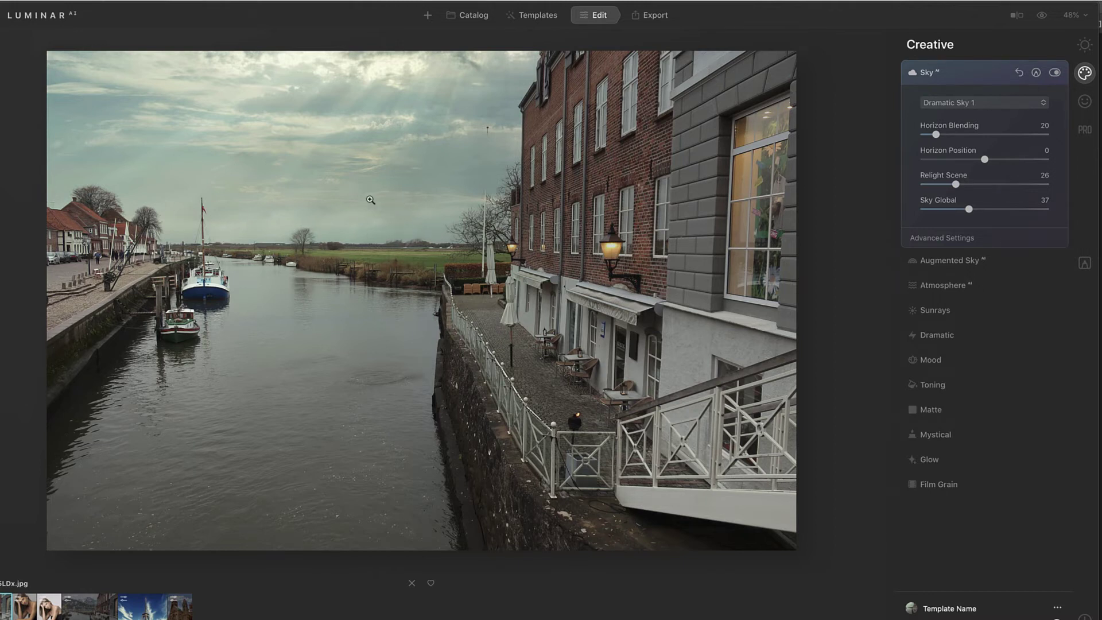
# - Set Atmospheric Haze to 9 and Sky Temperature to 8 in Sky AI's advanced settings
pyautogui.click(956, 242)
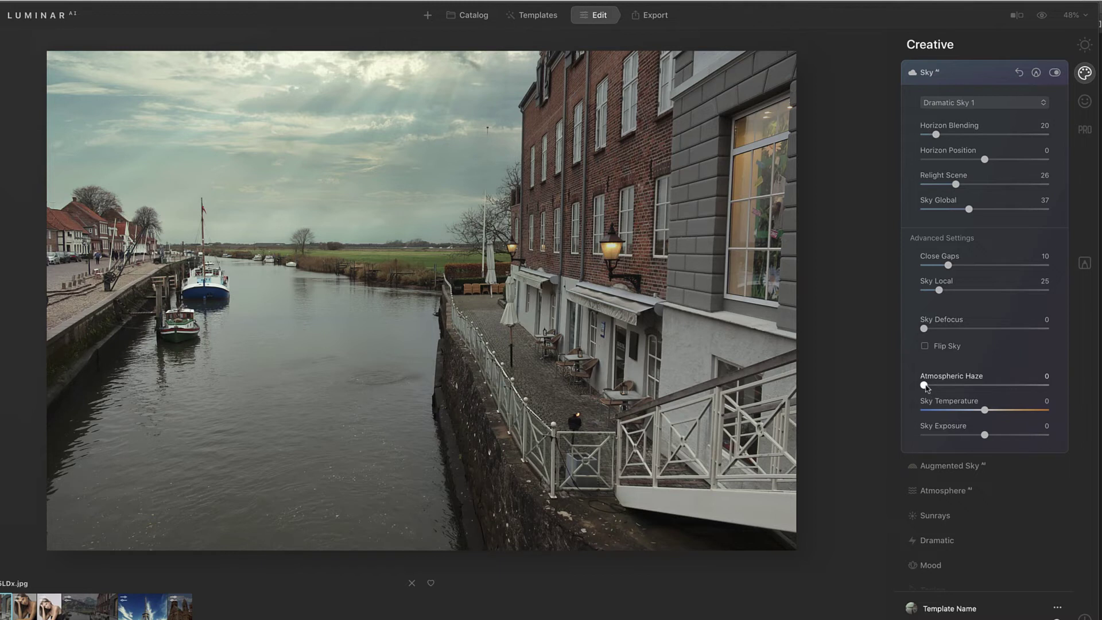
pyautogui.moveTo(924, 386); pyautogui.dragTo(995, 412)
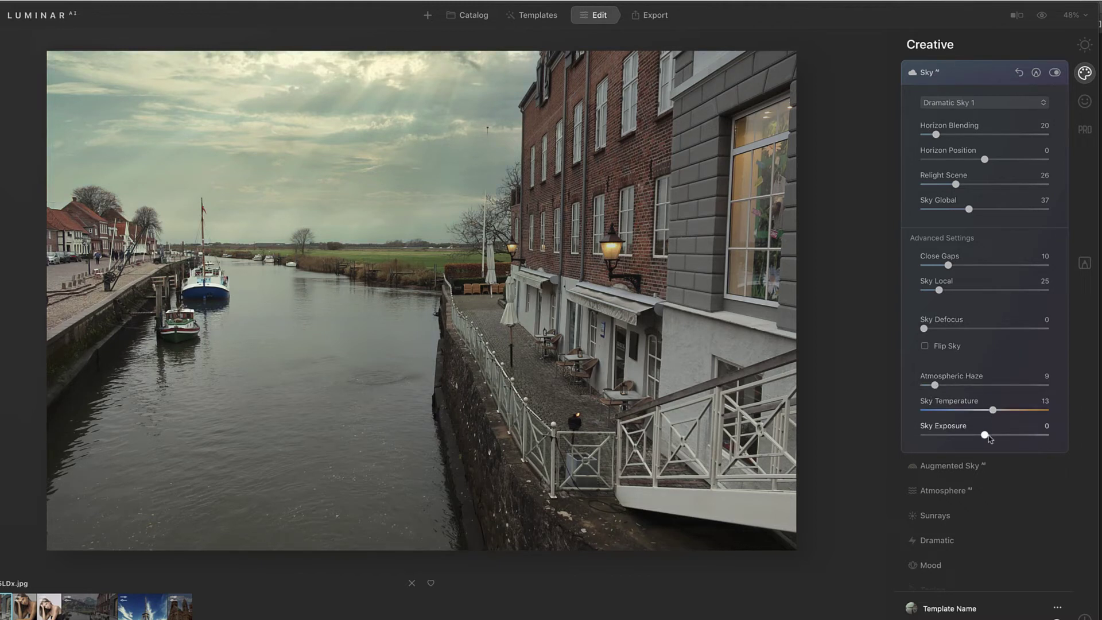
pyautogui.moveTo(994, 411); pyautogui.dragTo(991, 411)
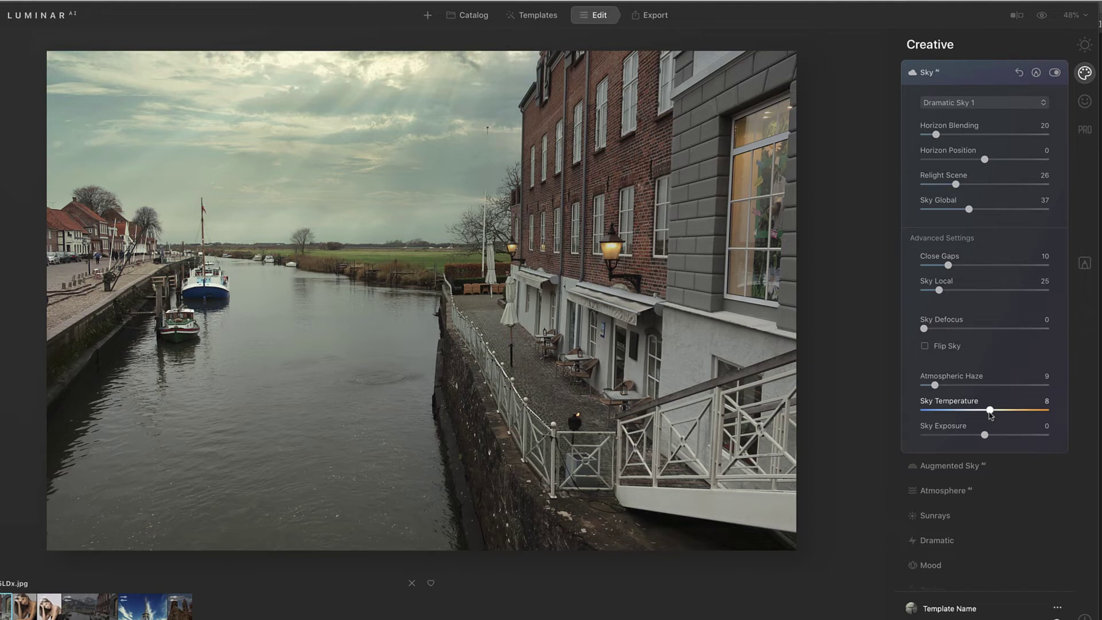
# - Compare the new sky with the original by sweeping the before/after divider across the photo, and close the comparison
pyautogui.click(1018, 15)
pyautogui.moveTo(333, 274); pyautogui.dragTo(12, 234)
pyautogui.moveTo(84, 284)
pyautogui.mouseDown()
pyautogui.moveTo(367, 284)
pyautogui.moveTo(84, 284)
pyautogui.mouseUp()
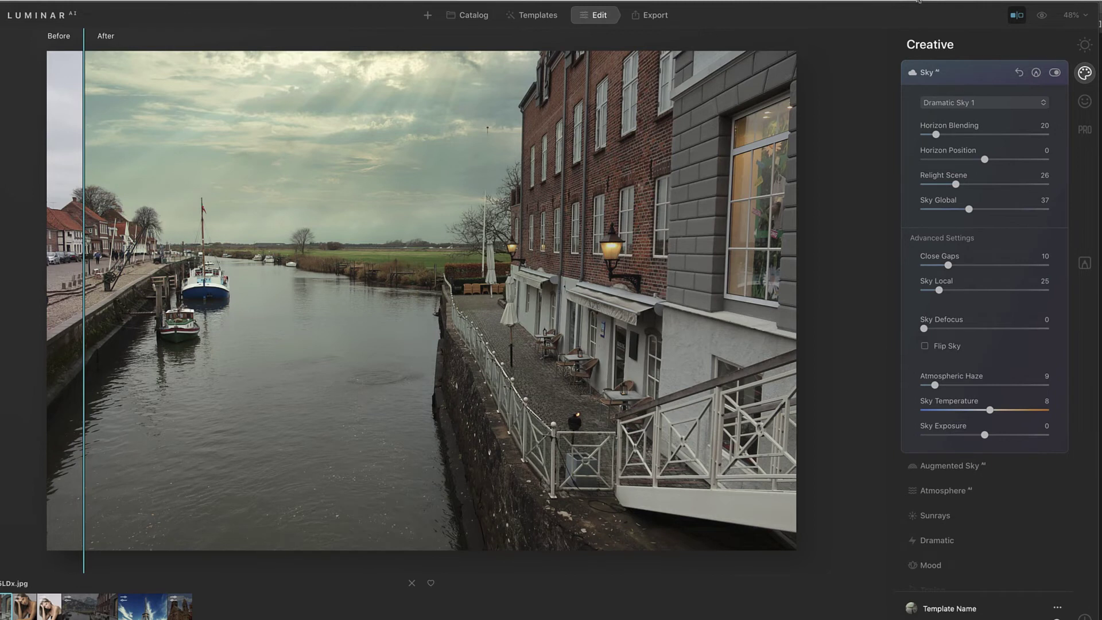
pyautogui.click(1017, 15)
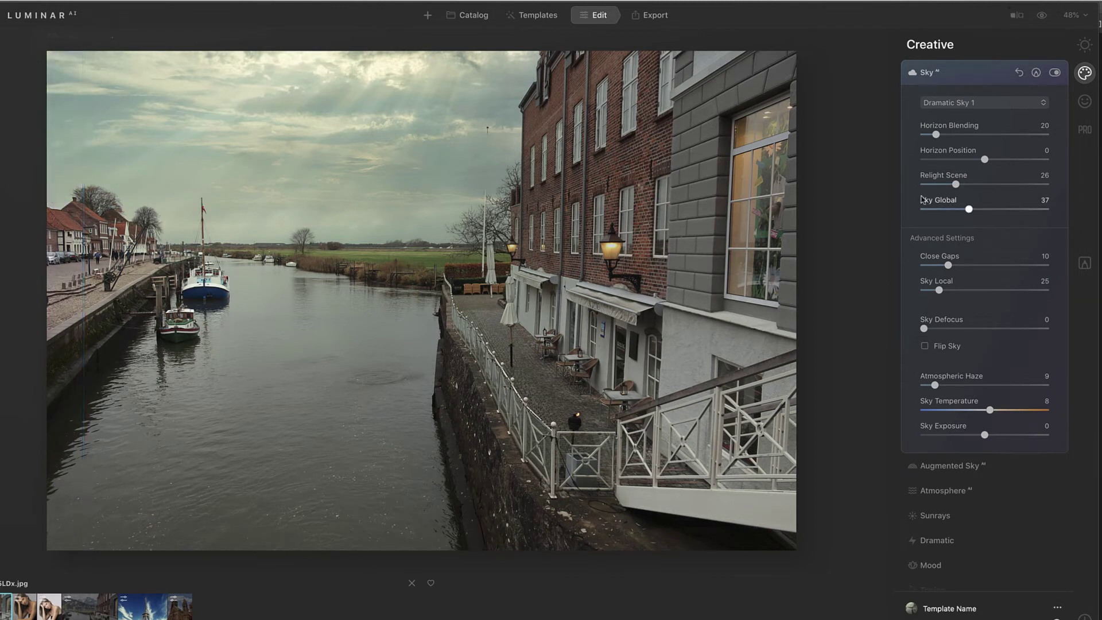
# - Try the Birds 2 and Birds 1 objects in the sky with Augmented Sky AI
pyautogui.click(974, 468)
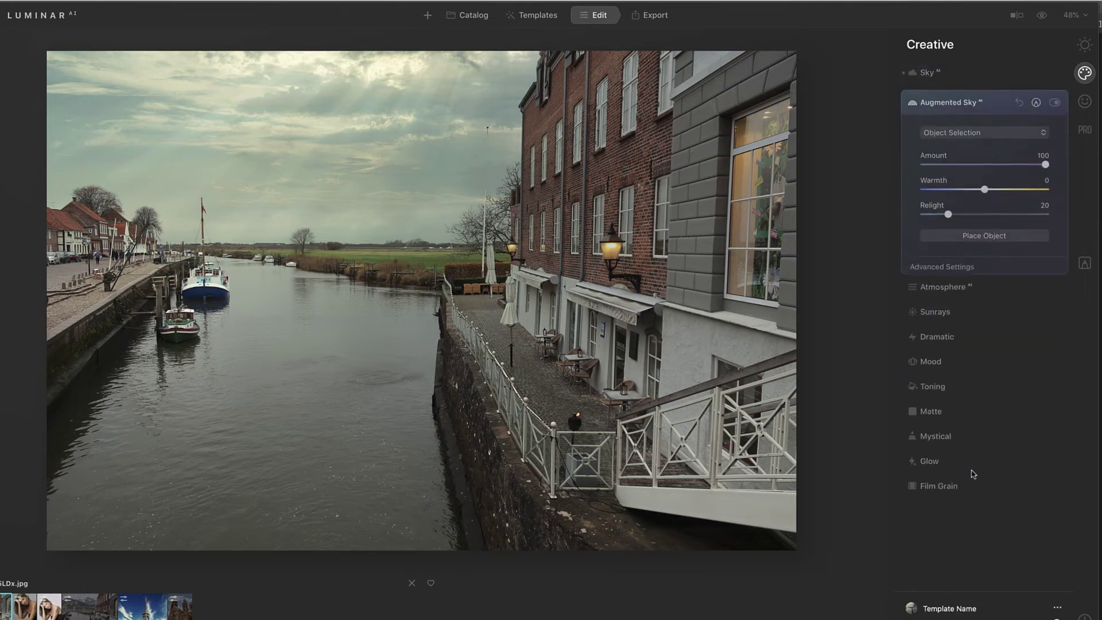
pyautogui.click(978, 129)
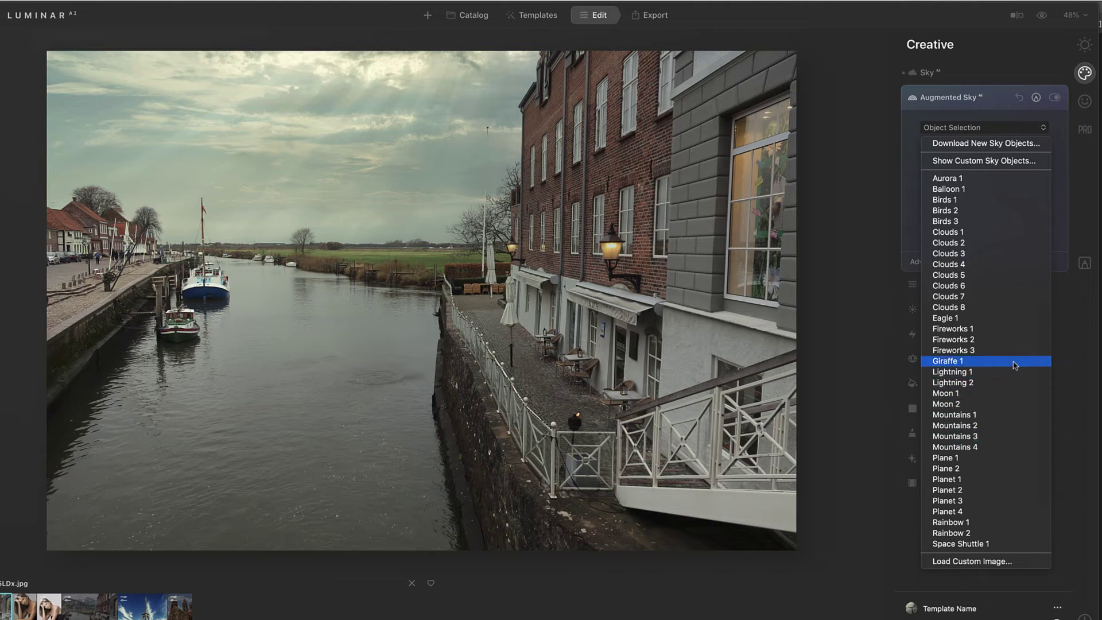
pyautogui.click(969, 211)
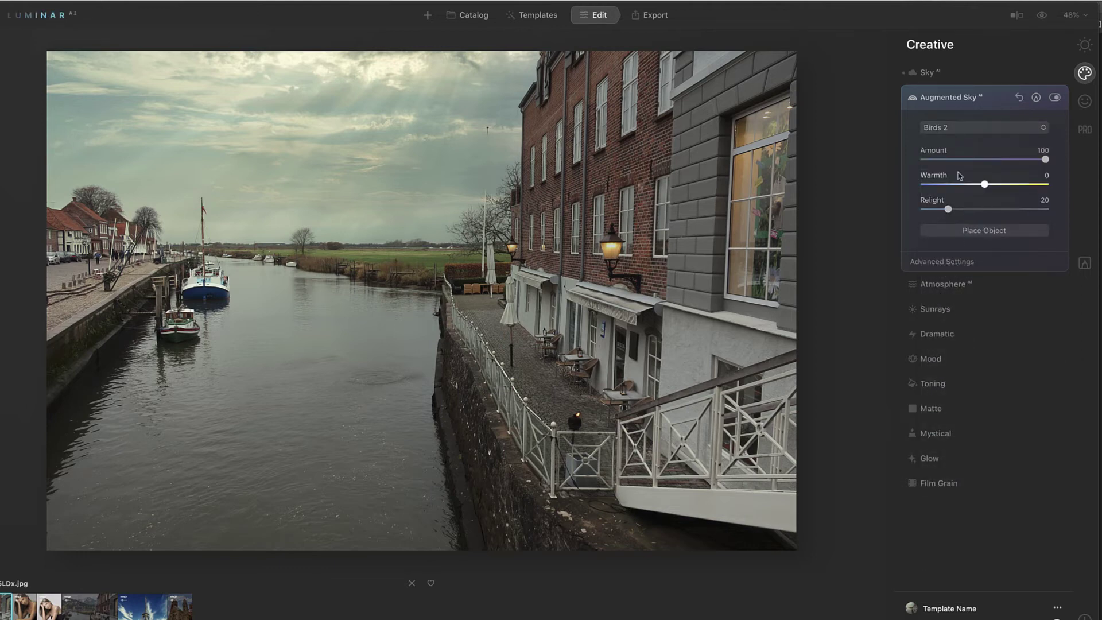
pyautogui.click(958, 129)
pyautogui.click(961, 201)
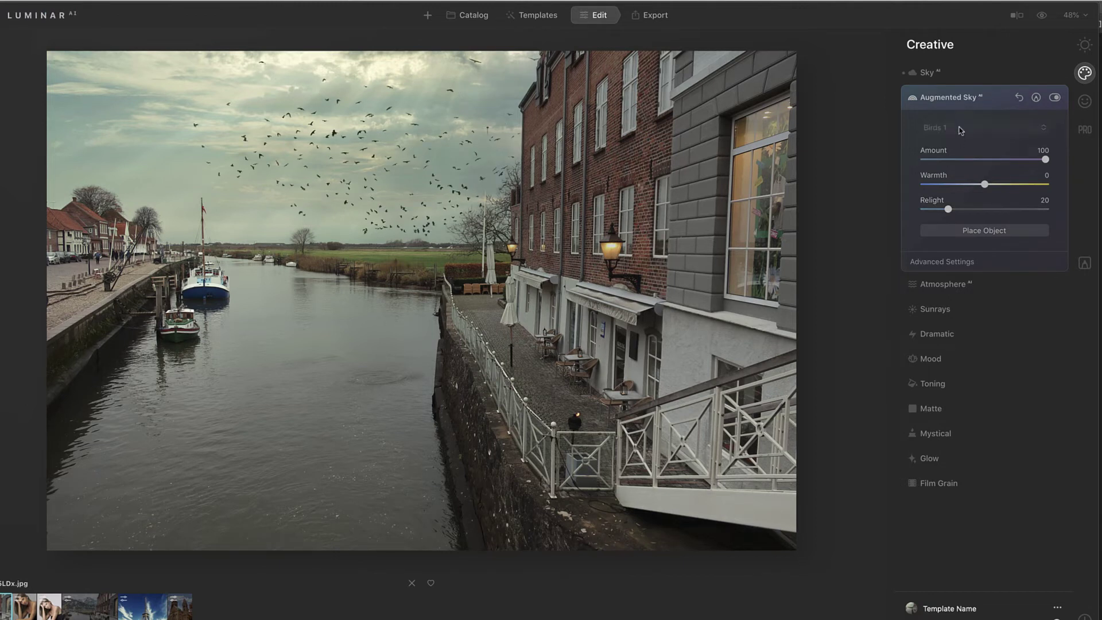
# - Try the Giraffe 1 object in the sky in place of the birds
pyautogui.click(959, 127)
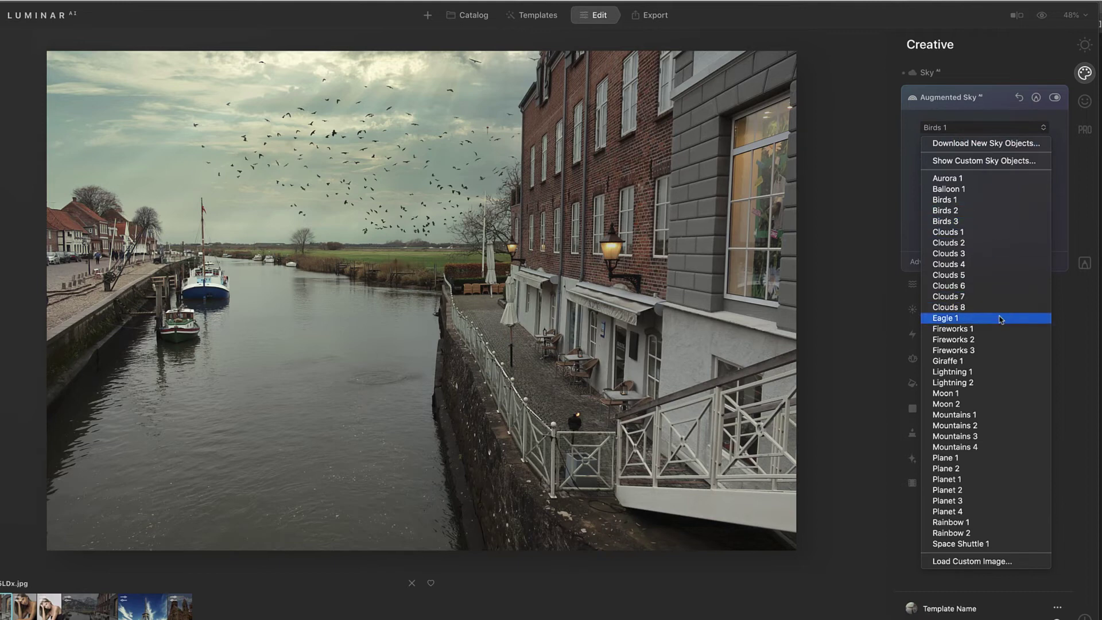
pyautogui.click(995, 365)
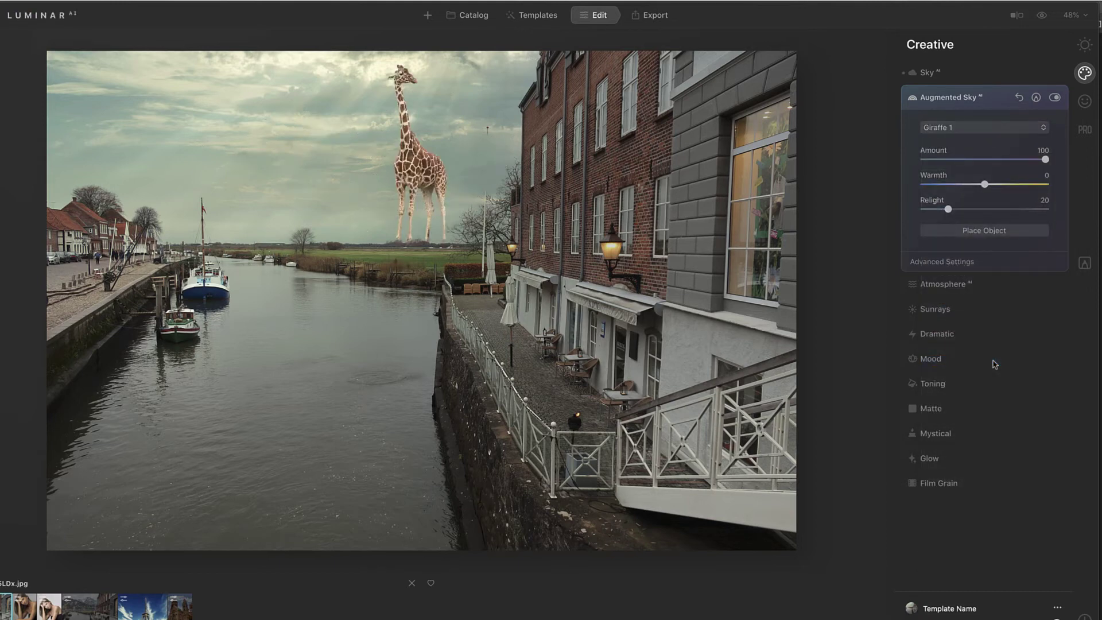
pyautogui.click(997, 128)
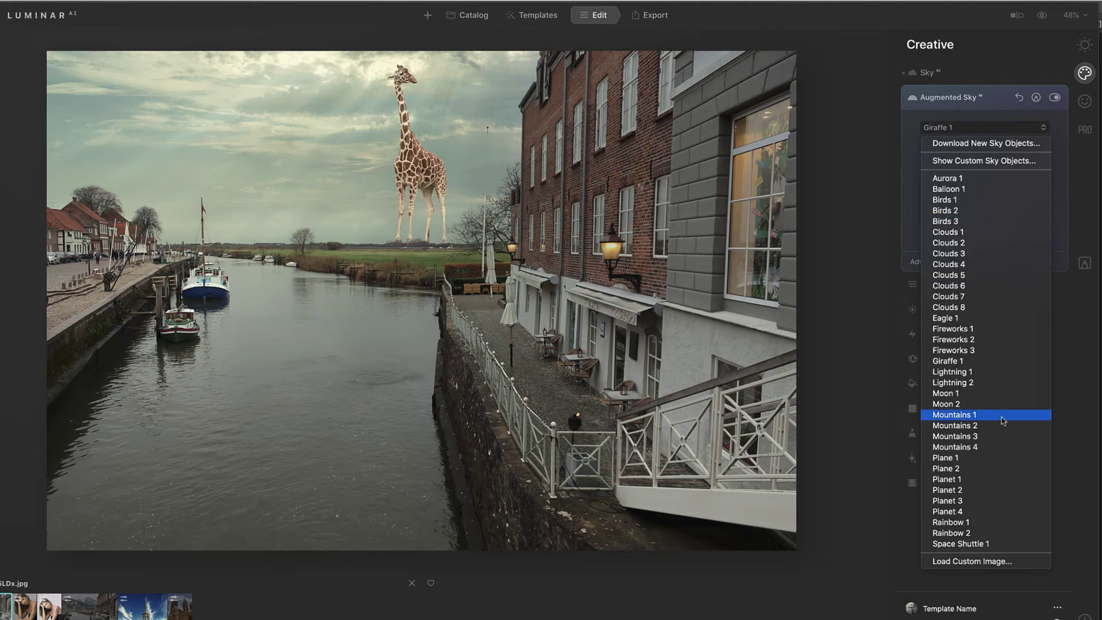
pyautogui.click(969, 195)
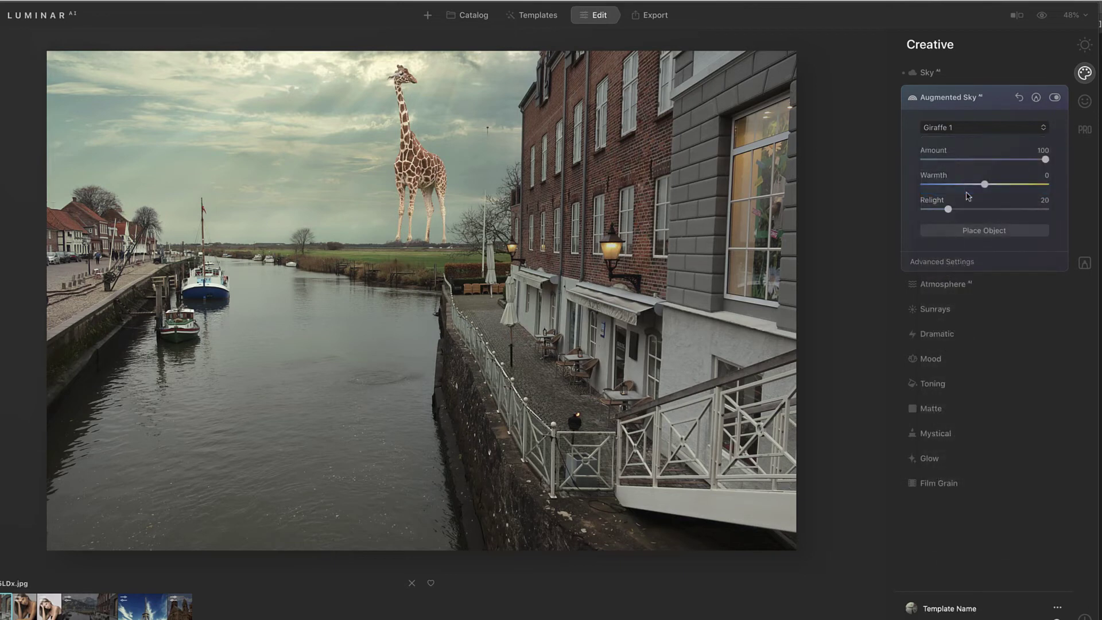
# - Add the Moon 1 object to the sky and move it down toward the horizon above the canal
pyautogui.click(983, 128)
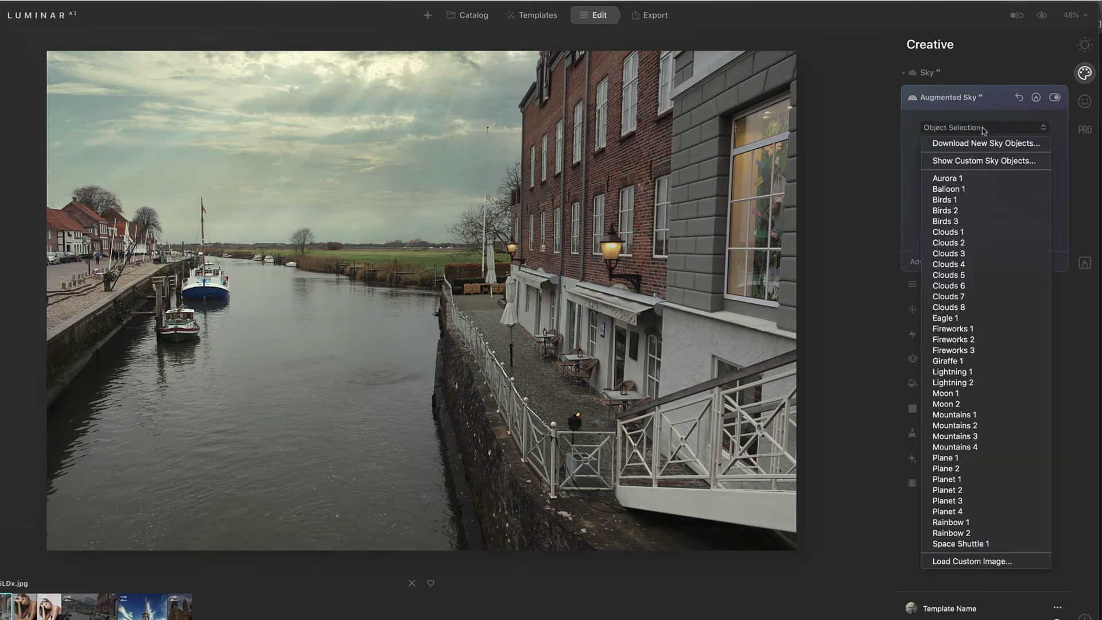
pyautogui.click(977, 393)
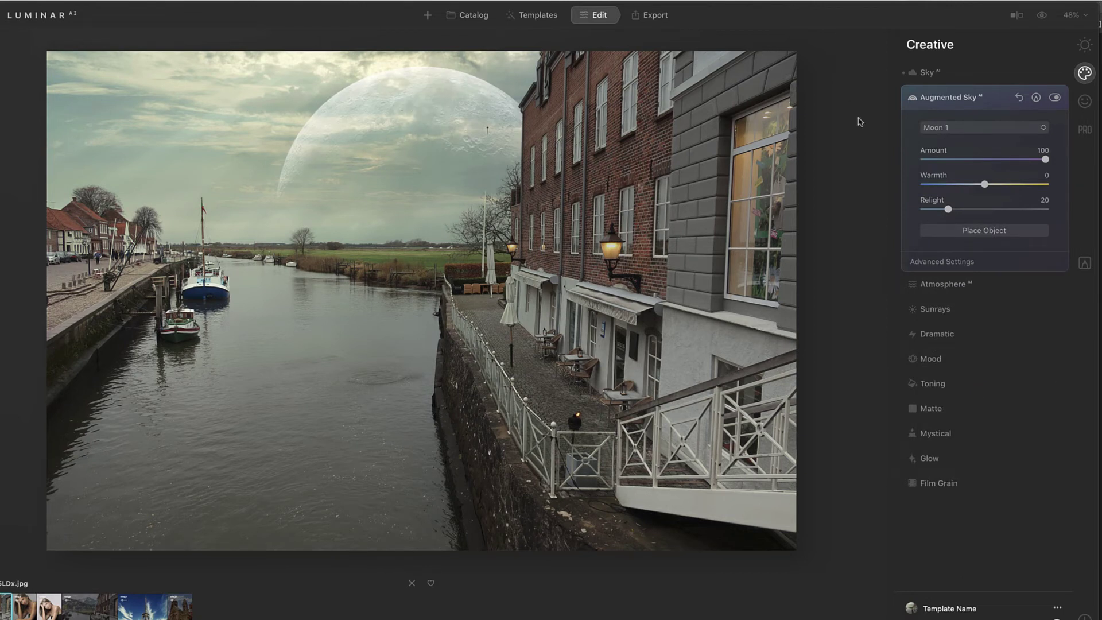
pyautogui.click(967, 231)
pyautogui.moveTo(475, 182); pyautogui.dragTo(363, 229)
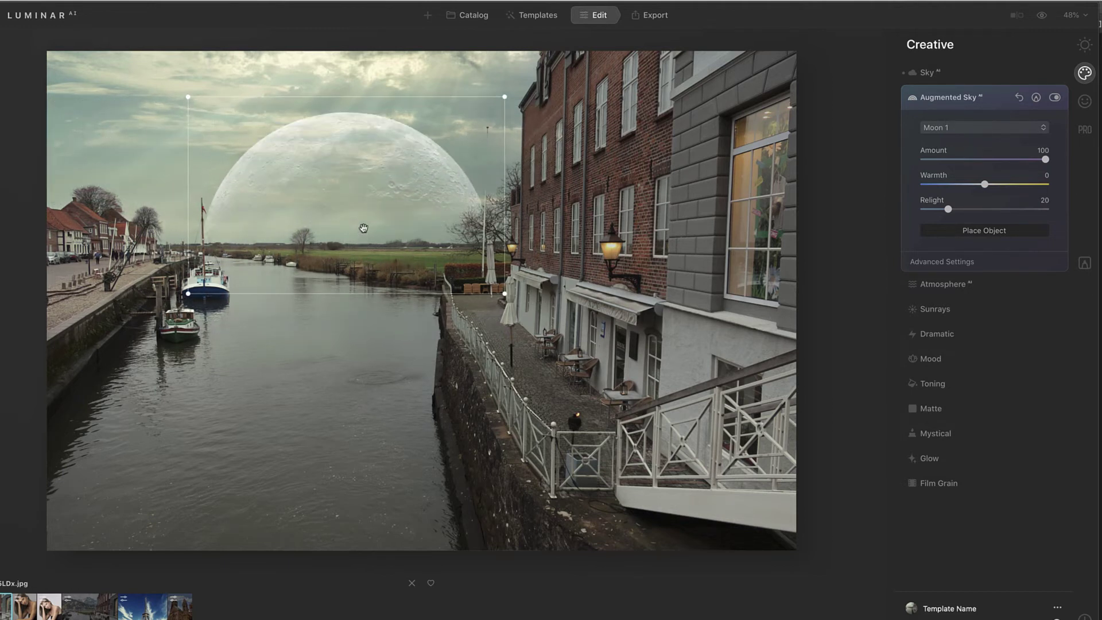
pyautogui.click(502, 322)
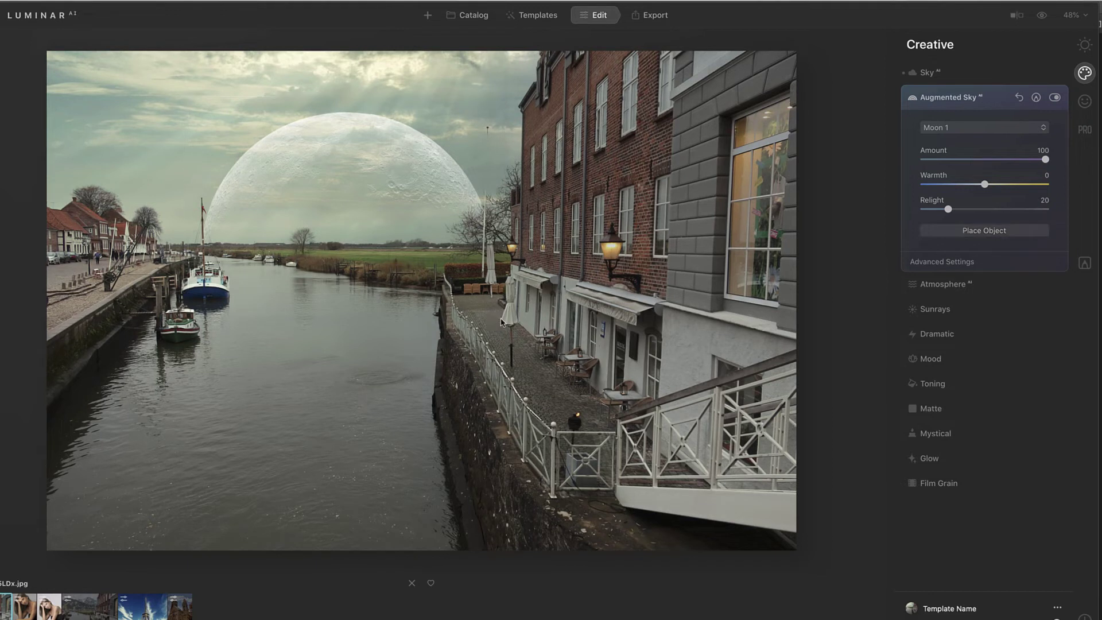
# - Reset Augmented Sky AI to remove the moon, and check the sky object list for custom image loading
pyautogui.click(1019, 100)
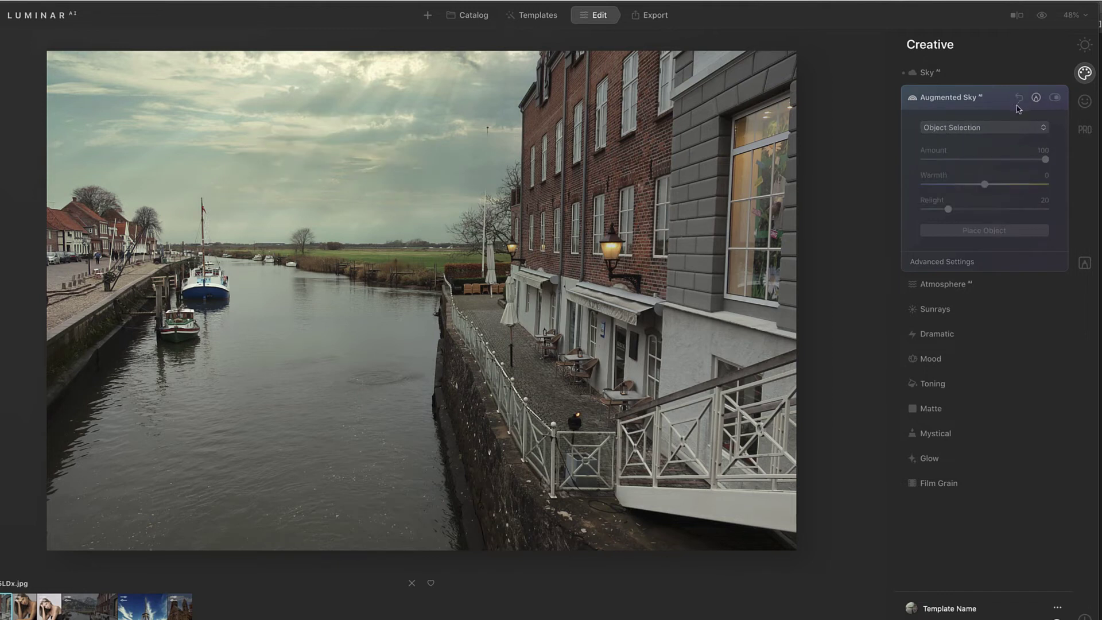
pyautogui.click(970, 129)
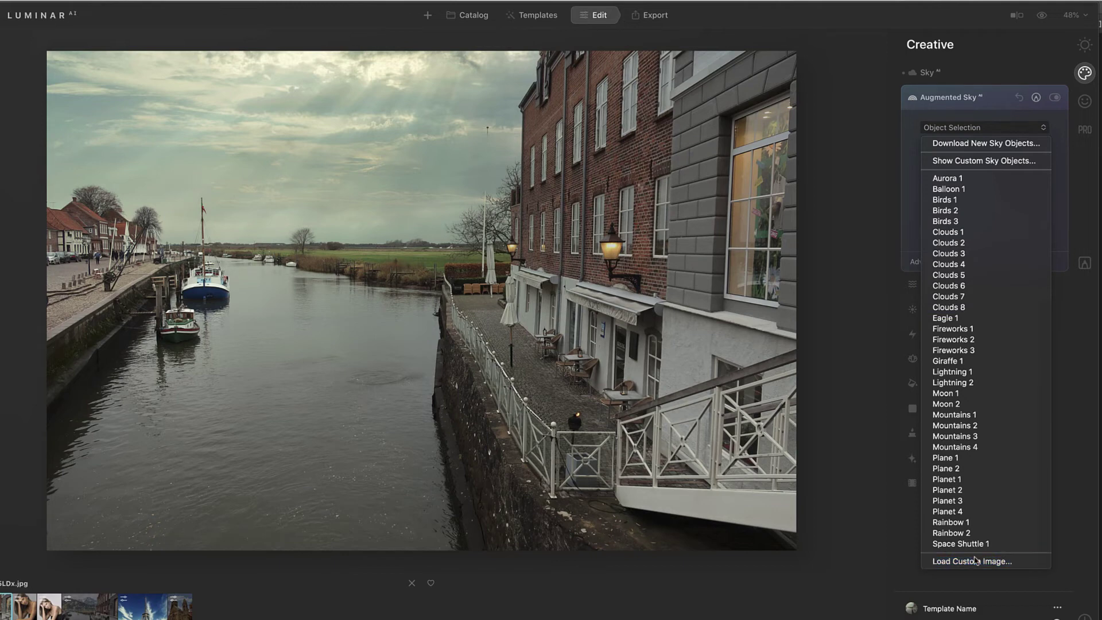
pyautogui.click(906, 160)
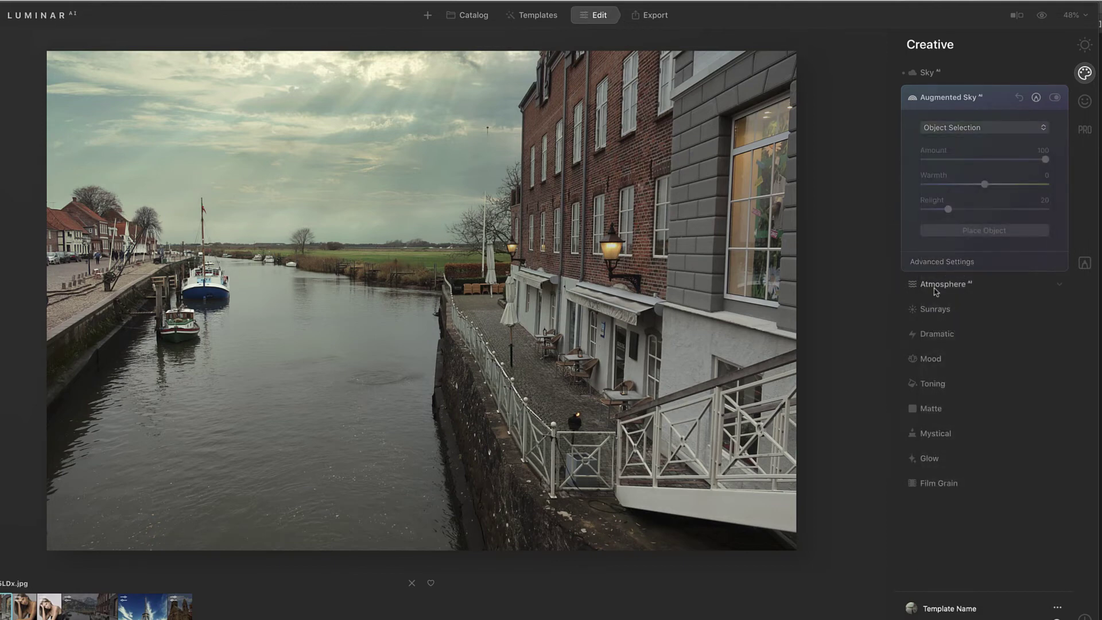
# - Add fog with Atmosphere AI in Fog mode at an amount of 51, and compare the photo with its original
pyautogui.click(963, 287)
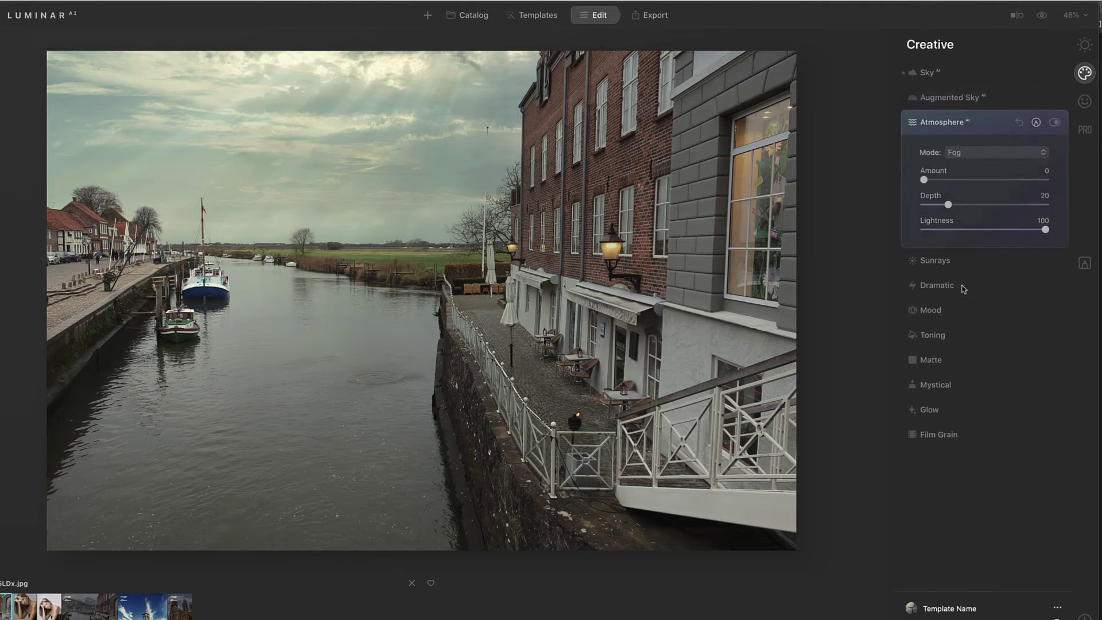
pyautogui.click(979, 152)
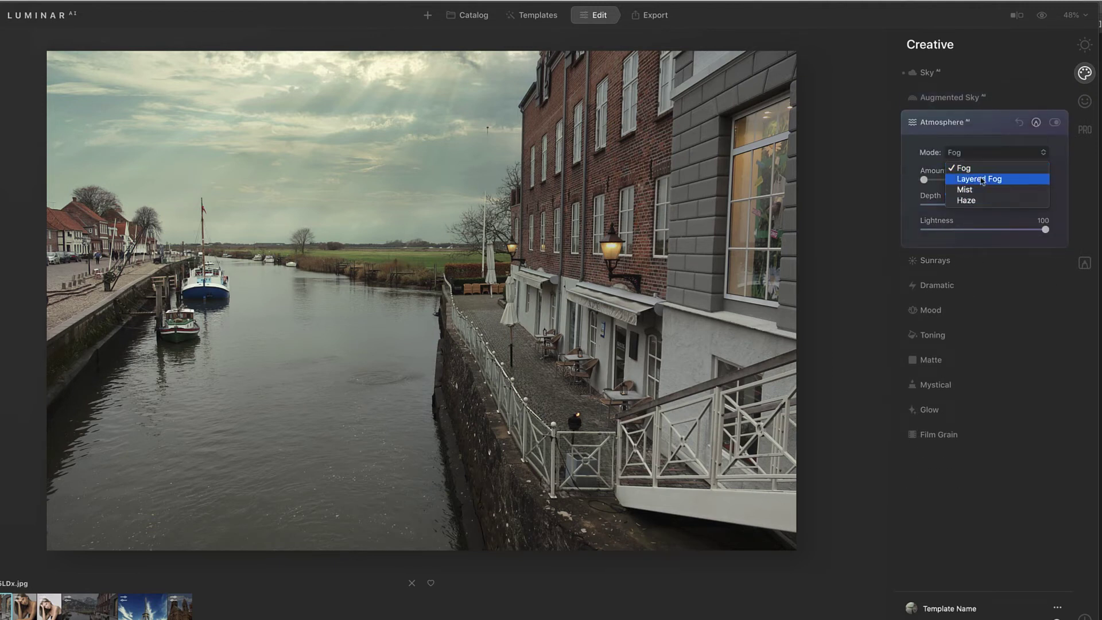
pyautogui.click(981, 169)
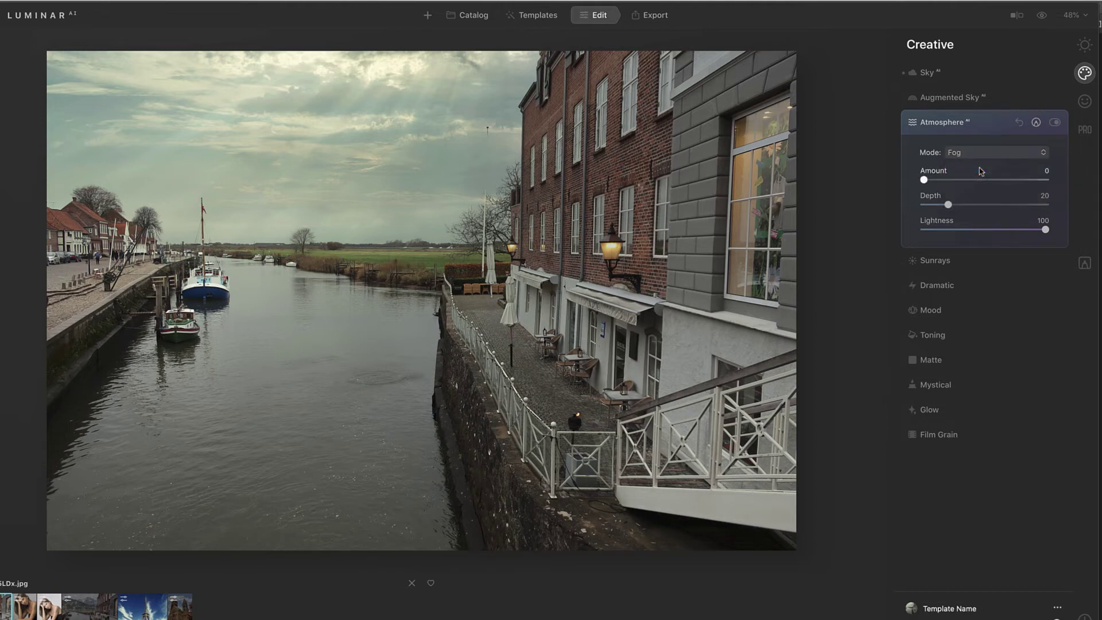
pyautogui.moveTo(925, 180); pyautogui.dragTo(1008, 185)
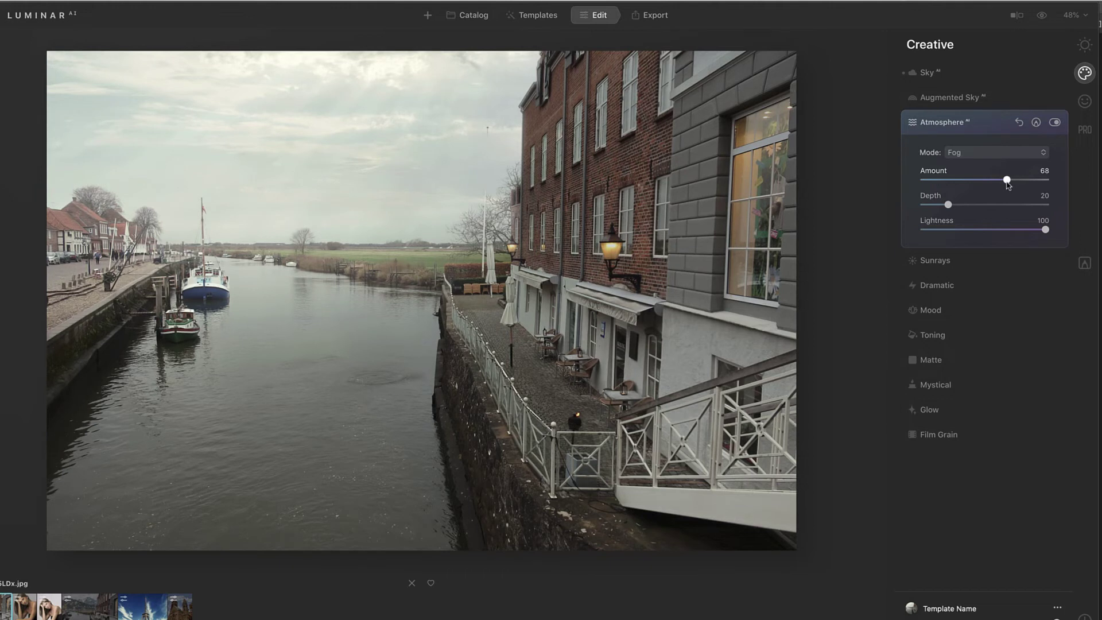
pyautogui.moveTo(1009, 185); pyautogui.dragTo(986, 183)
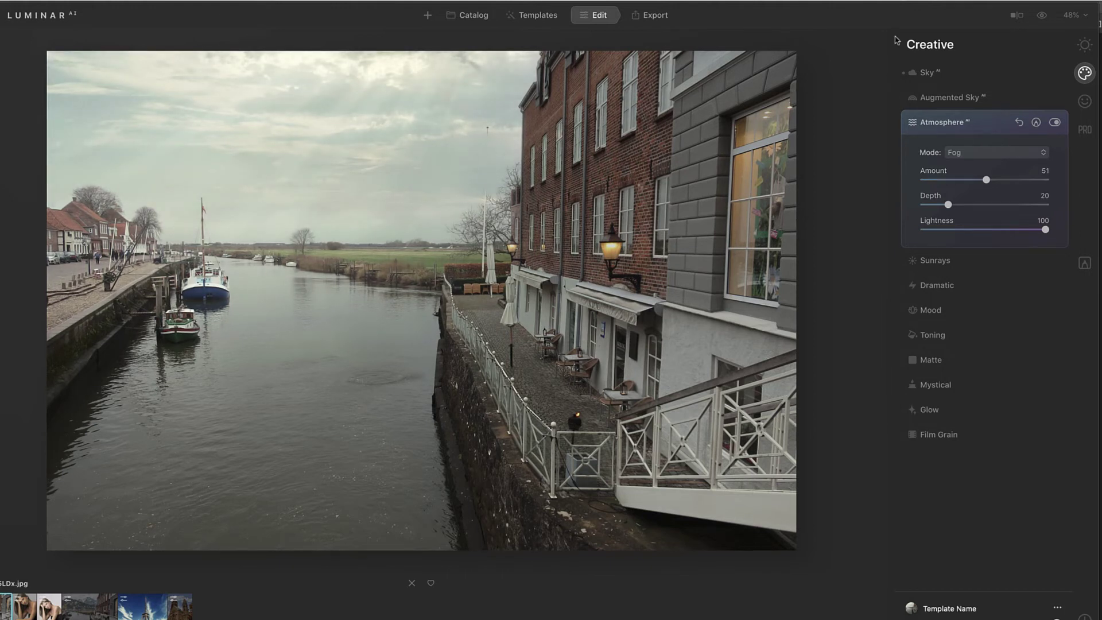
pyautogui.click(1042, 15)
pyautogui.click(1042, 15)
# - Try the Dramatic effect on the canal photo at amounts of 73 and 29, and reset it
pyautogui.click(936, 287)
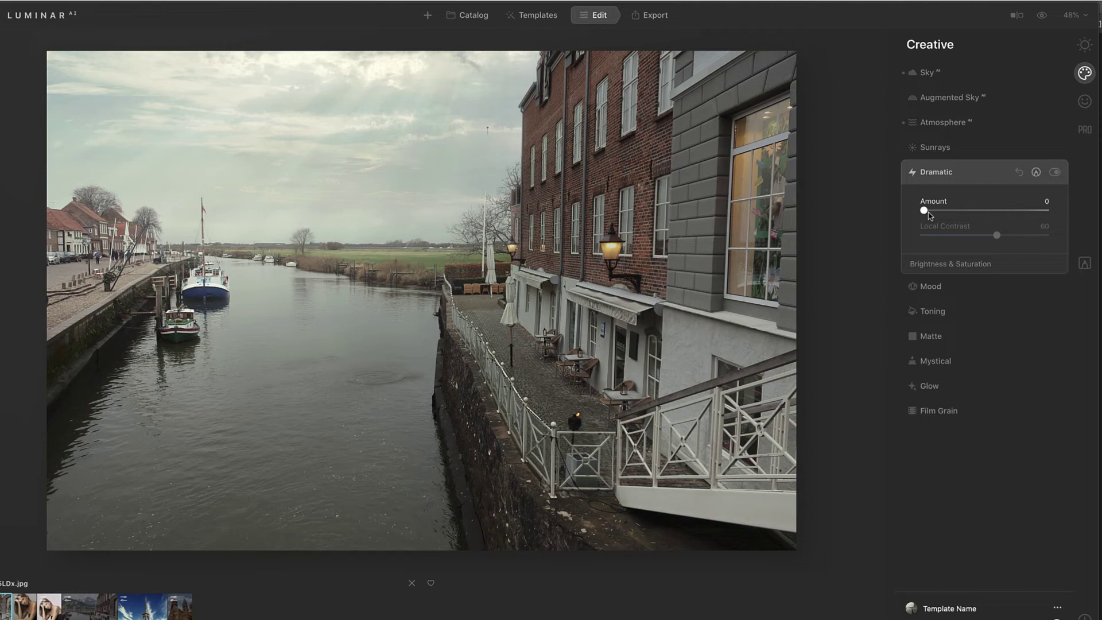
pyautogui.moveTo(926, 212); pyautogui.dragTo(1014, 212)
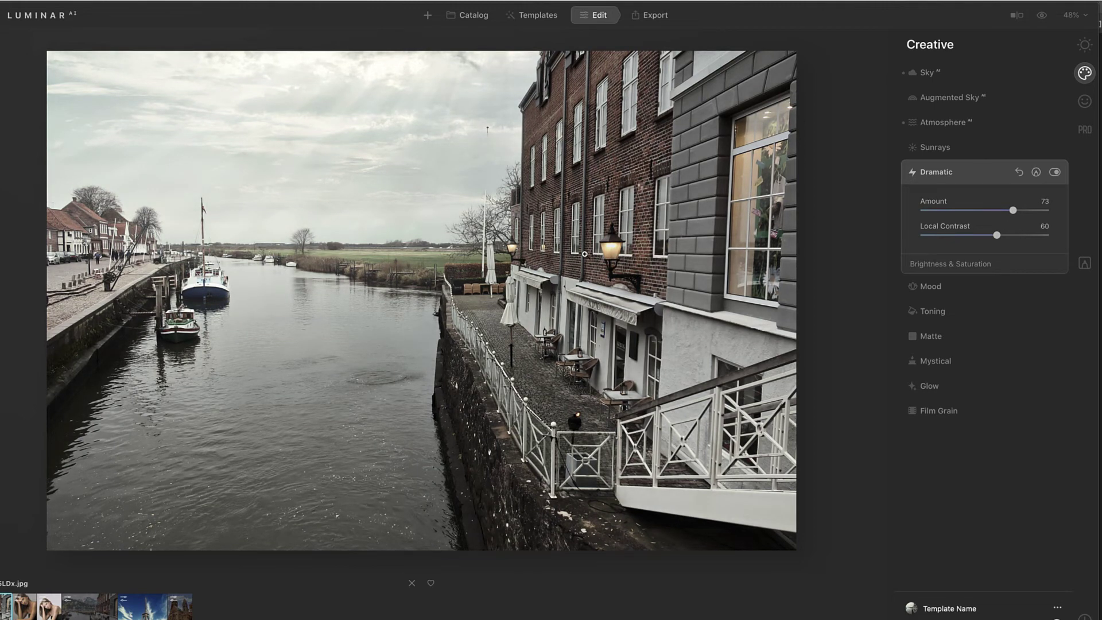
pyautogui.moveTo(1013, 212); pyautogui.dragTo(962, 215)
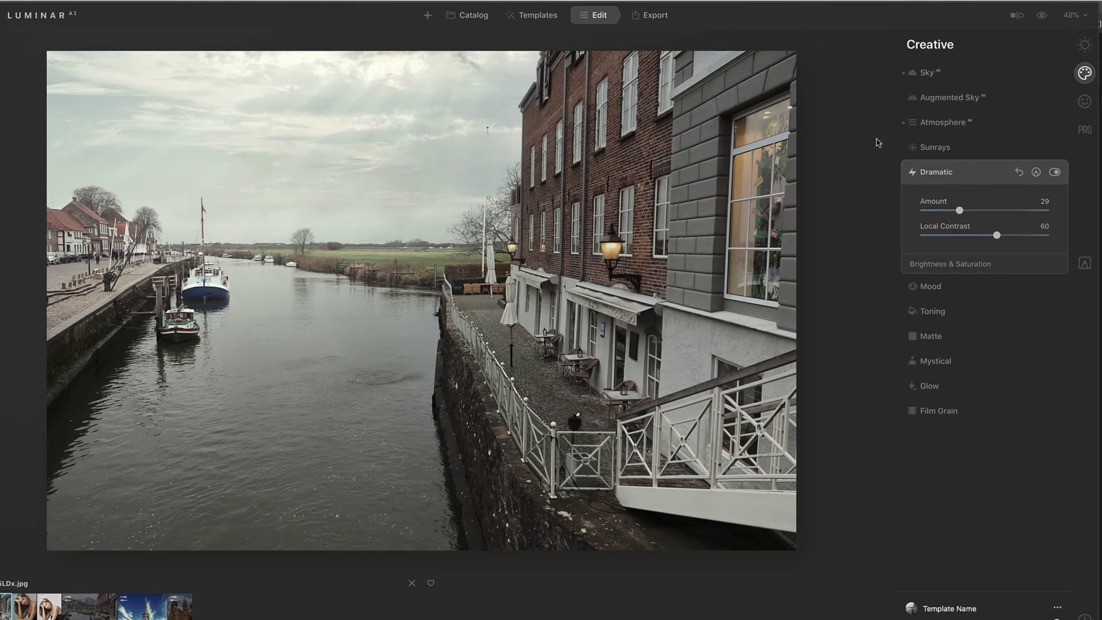
pyautogui.click(1019, 172)
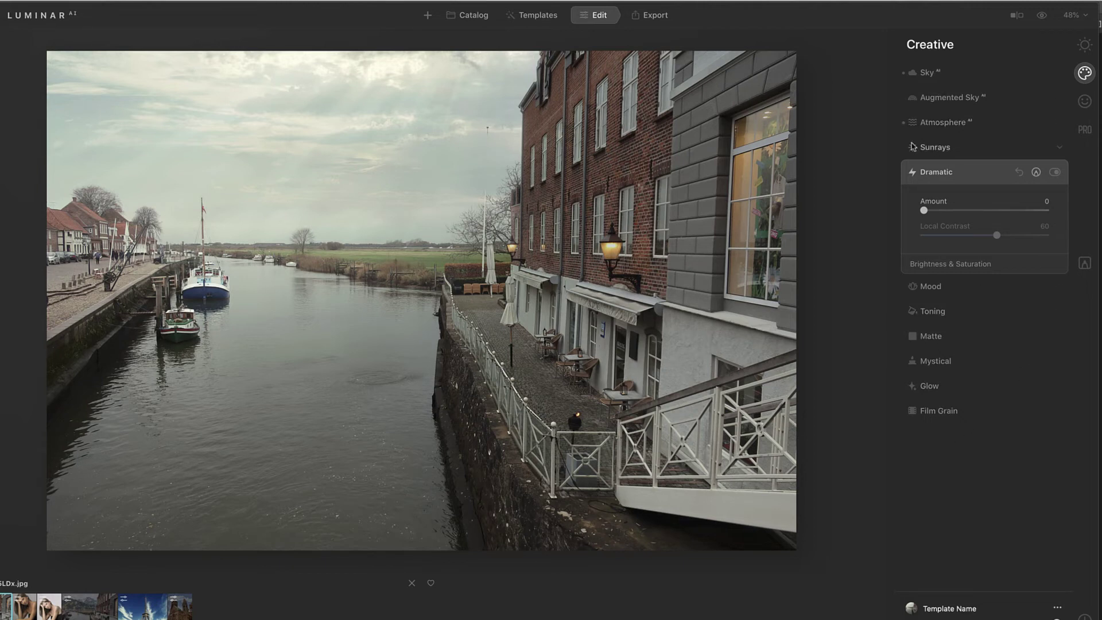
# - Turn off the Atmosphere AI and Sky AI effects on the canal photo
pyautogui.click(913, 123)
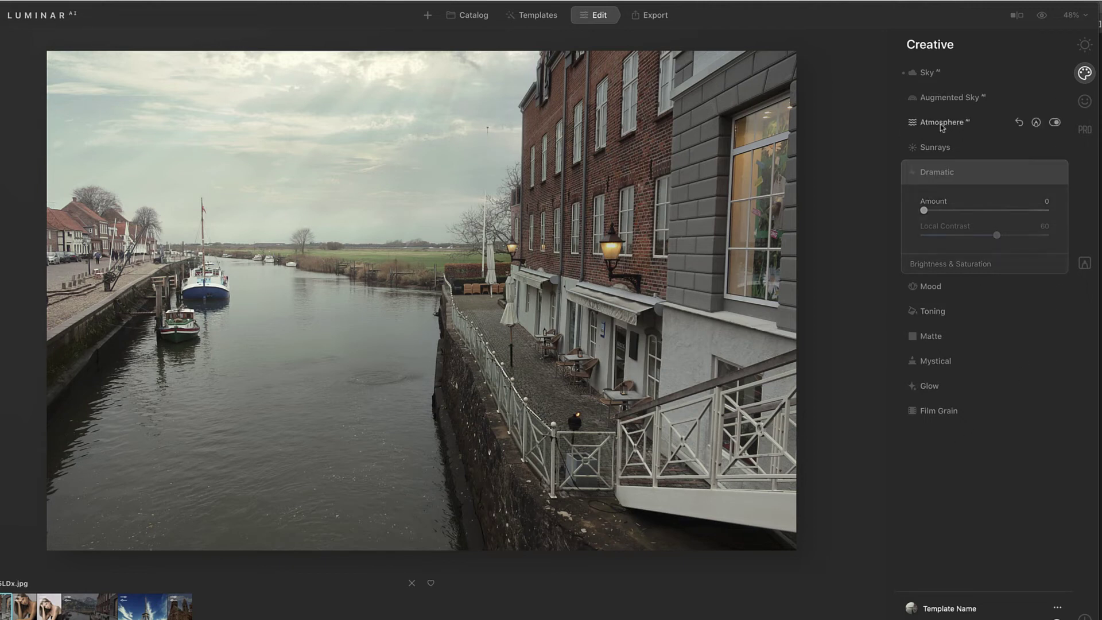
pyautogui.click(1055, 122)
pyautogui.click(906, 74)
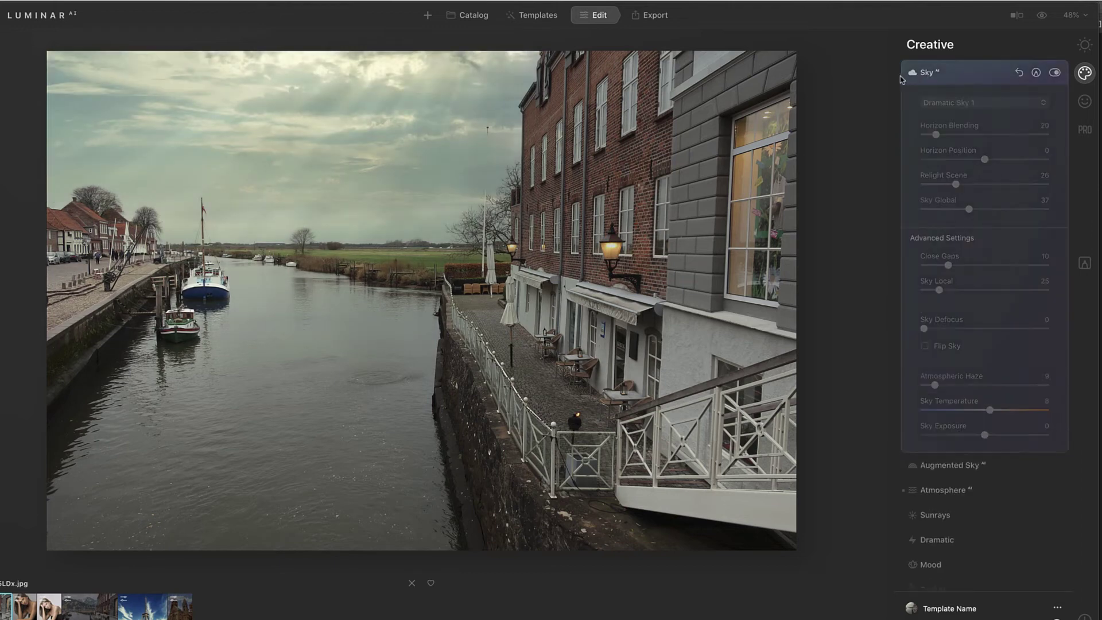
pyautogui.click(1055, 73)
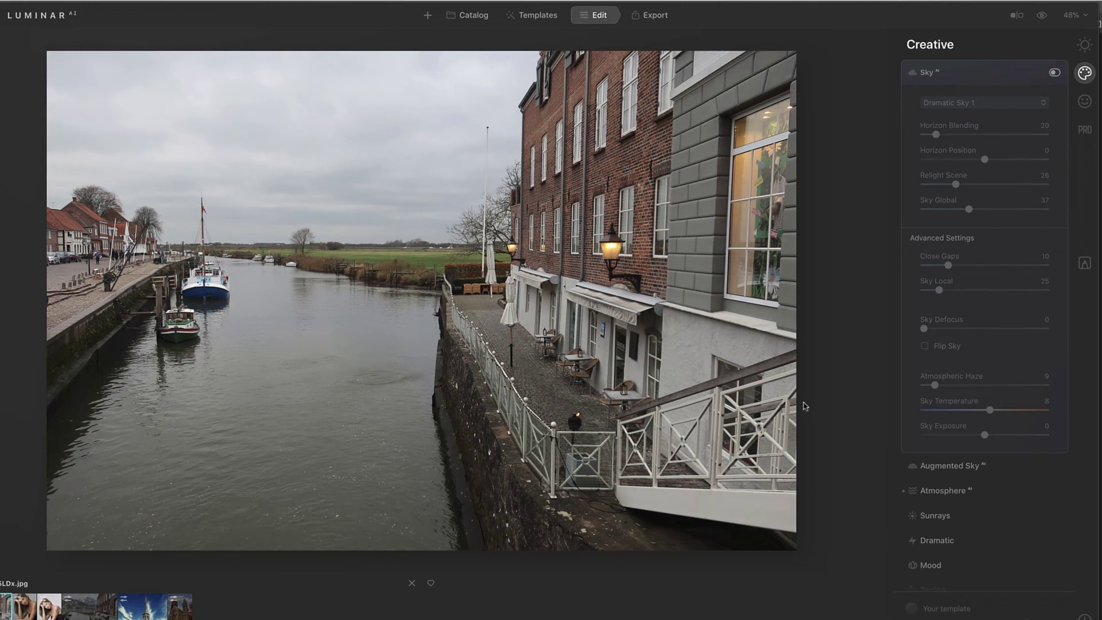
# - Open the Structure AI settings among the Essentials tools
pyautogui.click(1085, 45)
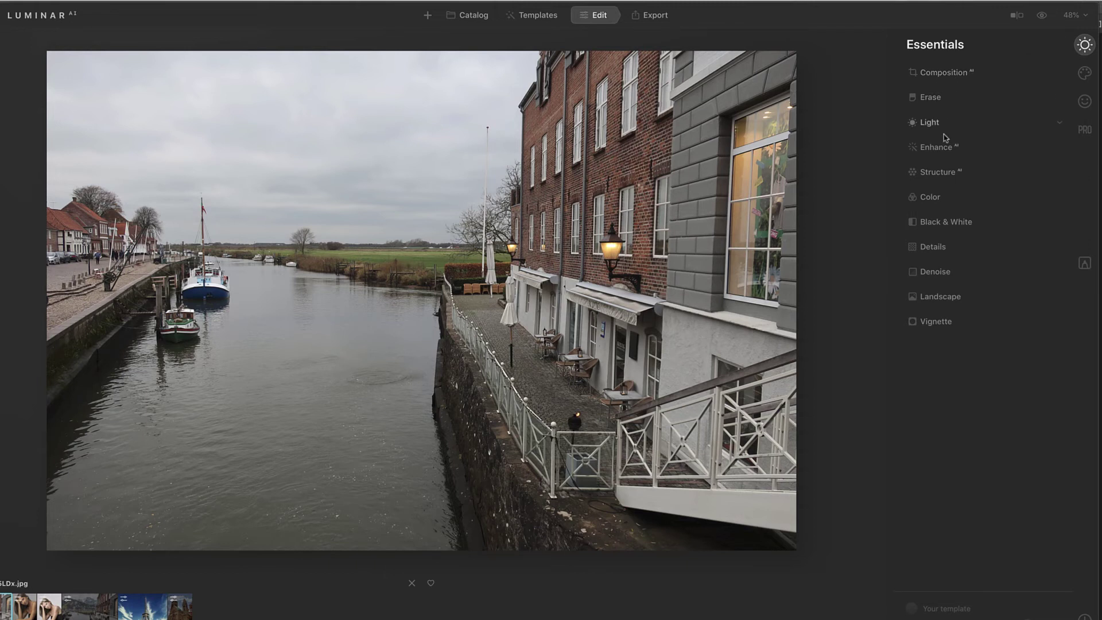
pyautogui.click(942, 174)
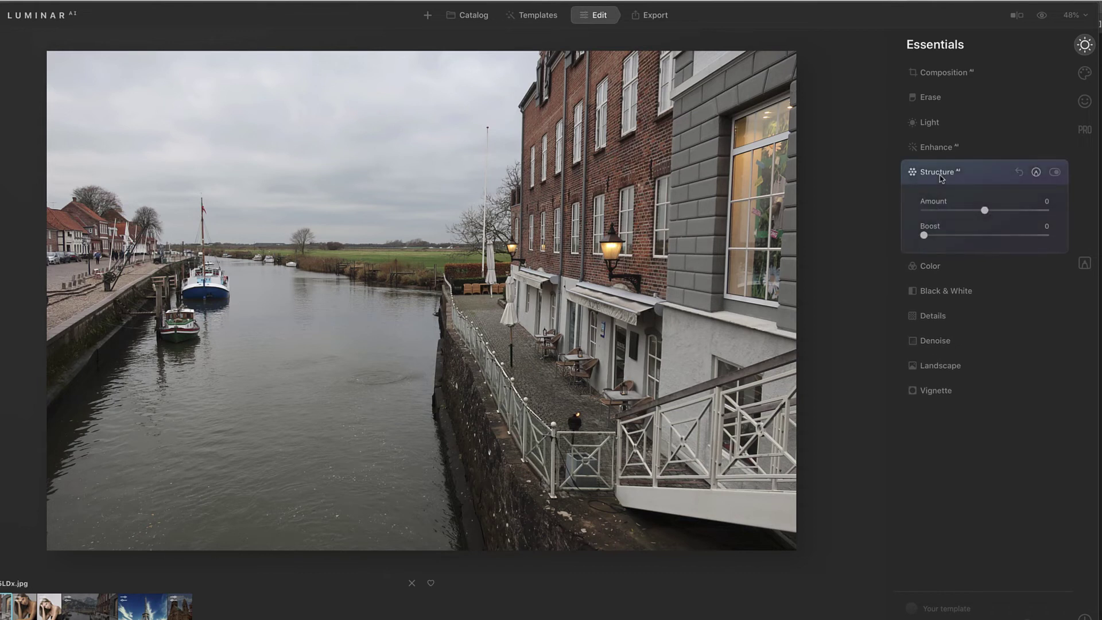
pyautogui.moveTo(985, 211)
pyautogui.mouseDown()
pyautogui.moveTo(1028, 219)
pyautogui.moveTo(965, 213)
pyautogui.moveTo(985, 211)
pyautogui.mouseUp()
# - Look through the template collections suggested for this photo and open the Waterscapes collection
pyautogui.click(546, 18)
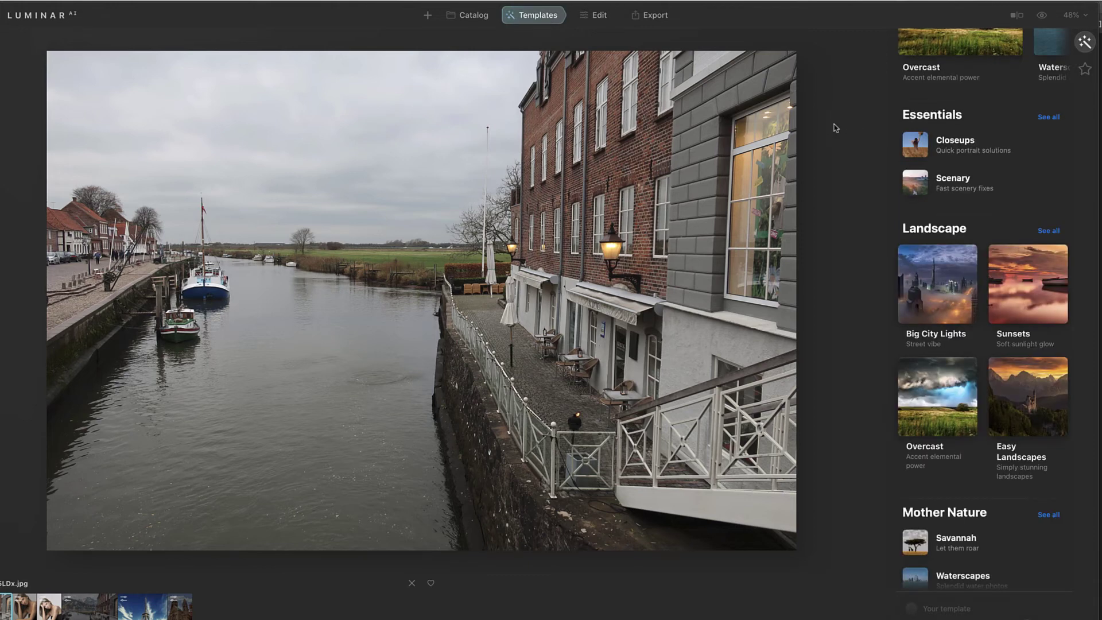
pyautogui.scroll(3, 1023, 164)
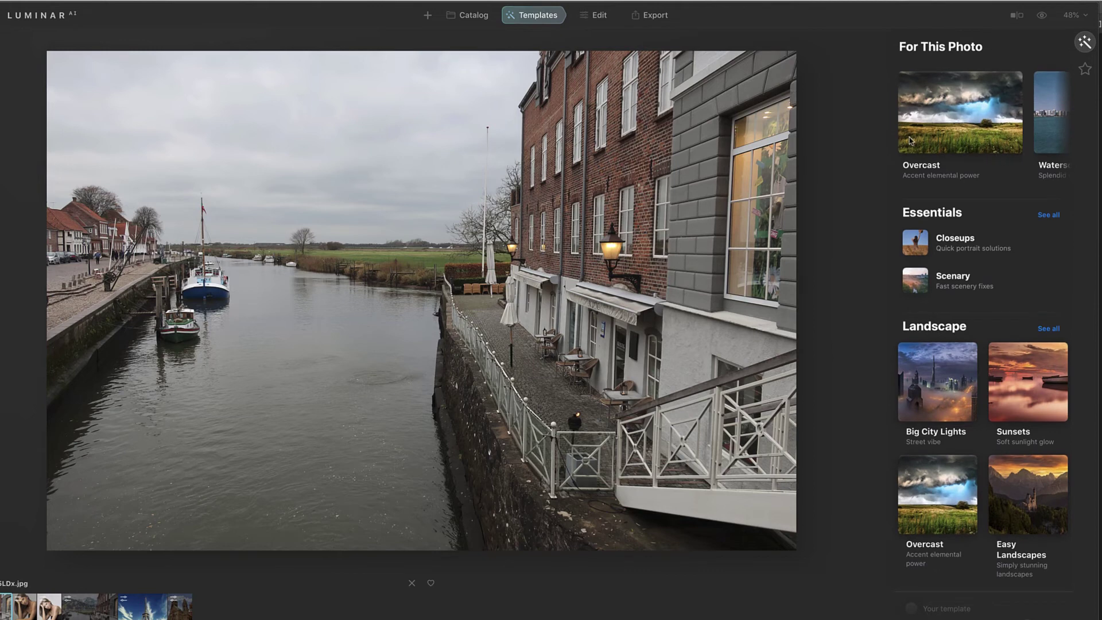
pyautogui.hscroll(5, 958, 133)
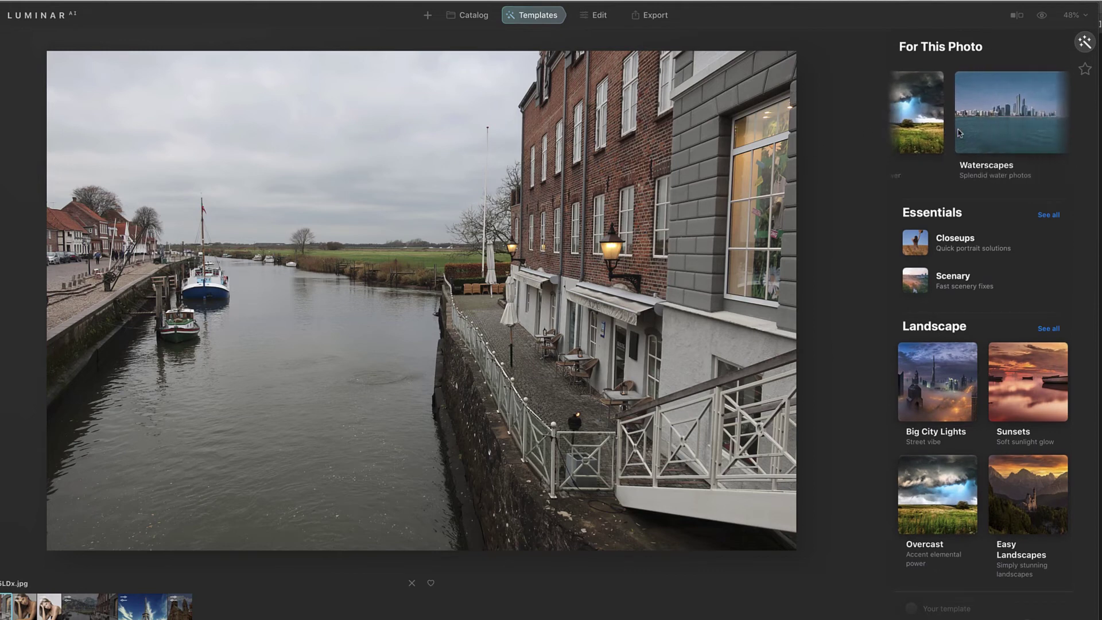
pyautogui.hscroll(-3, 959, 133)
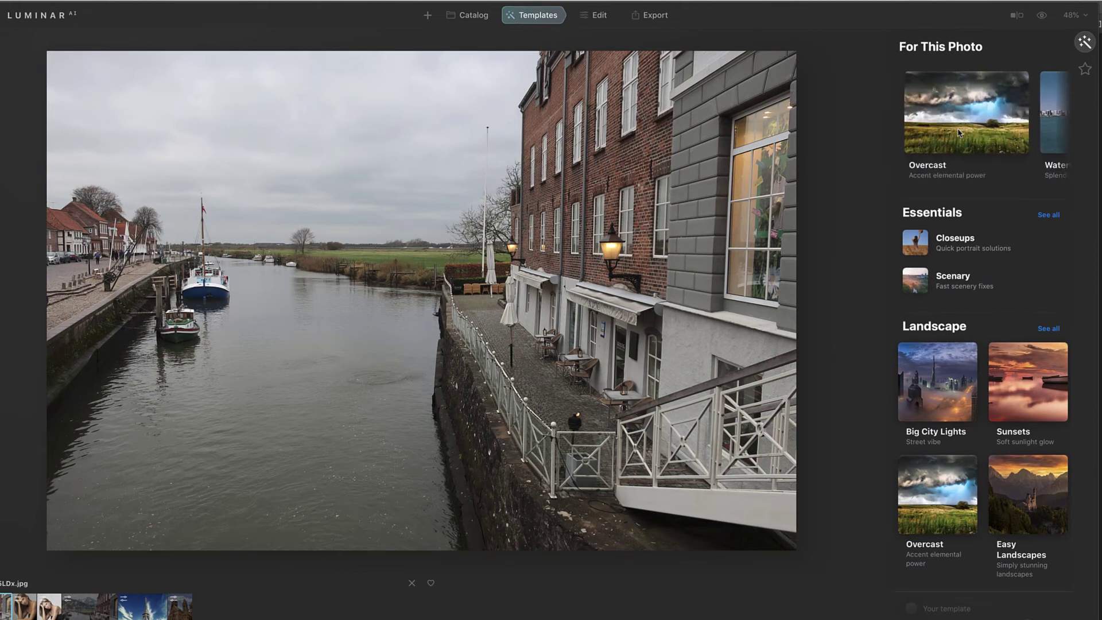
pyautogui.hscroll(2, 958, 132)
pyautogui.hscroll(4, 958, 133)
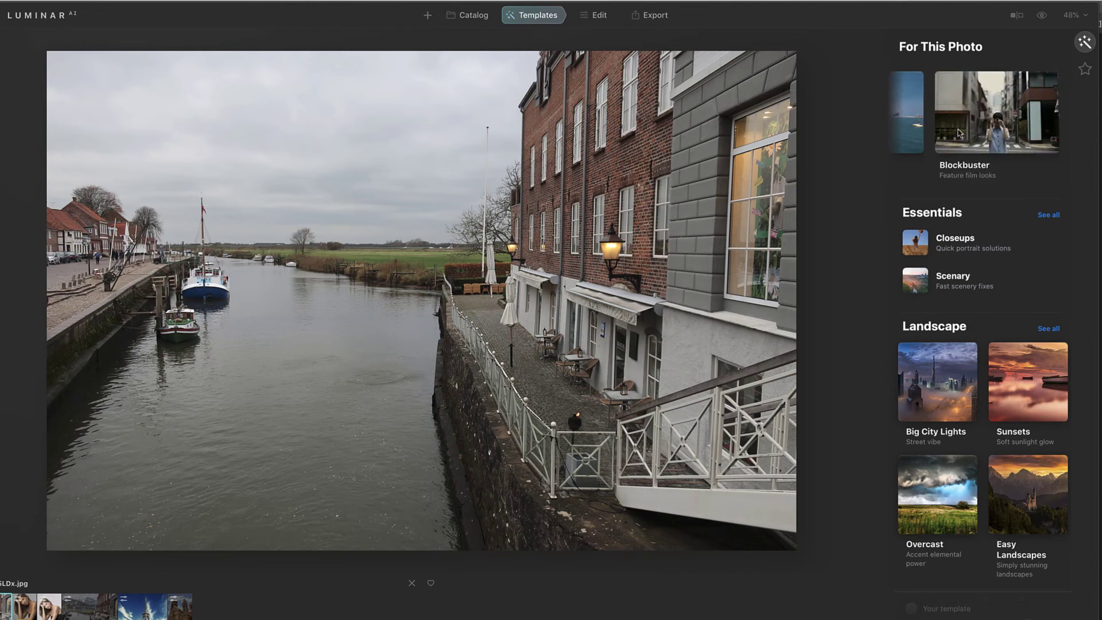
pyautogui.hscroll(-2, 958, 132)
pyautogui.hscroll(-3, 958, 132)
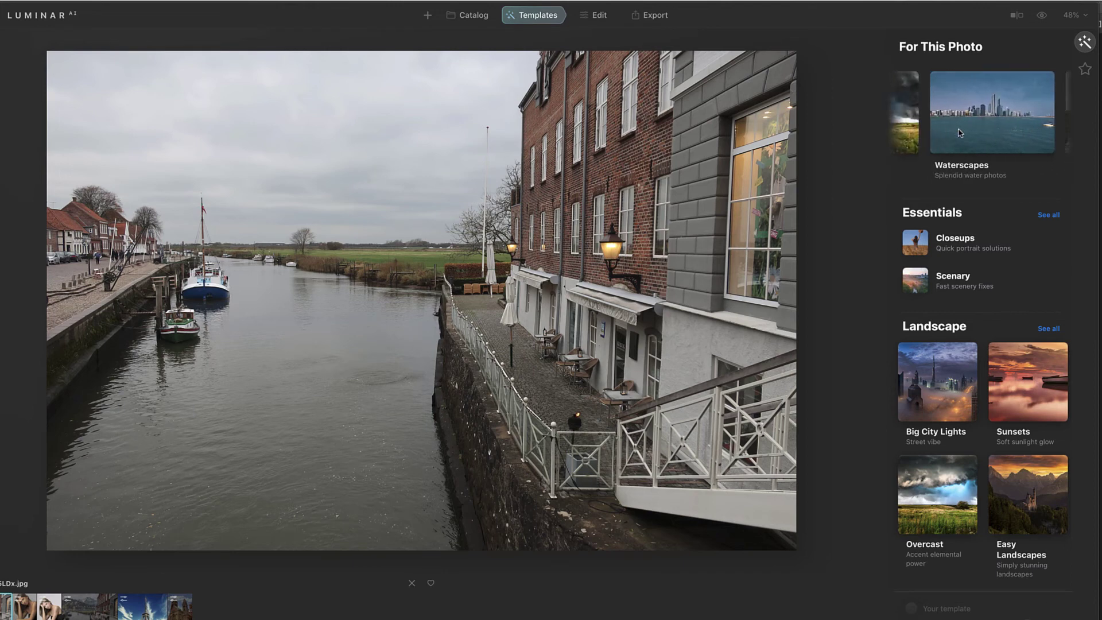
pyautogui.click(1000, 134)
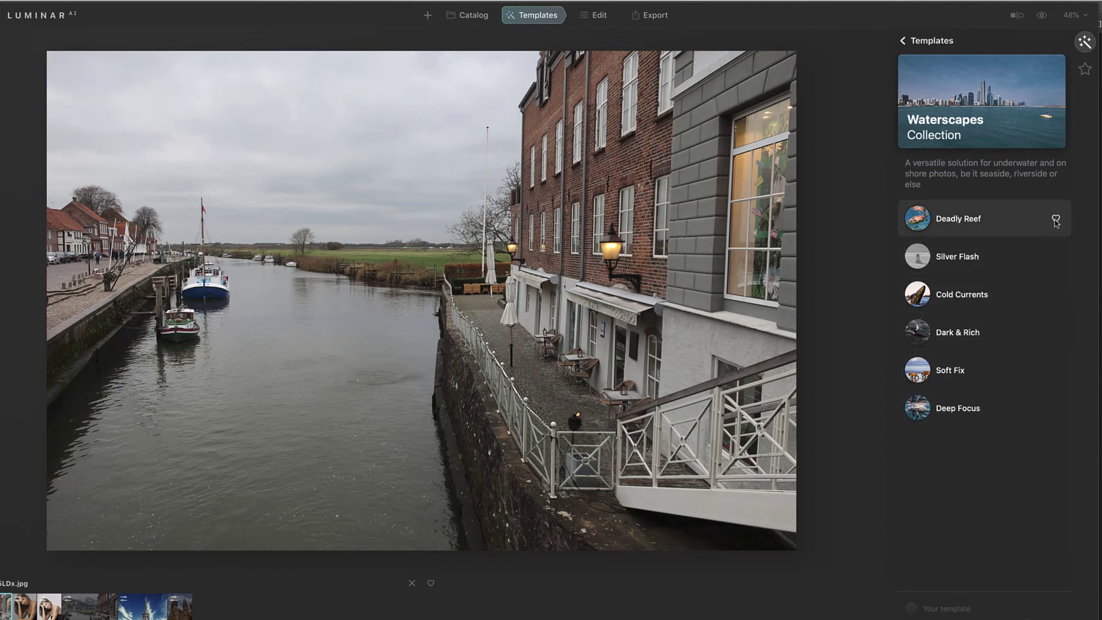
# - Try the Waterscapes templates one after another: Deadly Reef, Silver Flash, Cold Currents, Dark & Rich, Soft Fix and Deep Focus
pyautogui.click(917, 225)
pyautogui.click(918, 262)
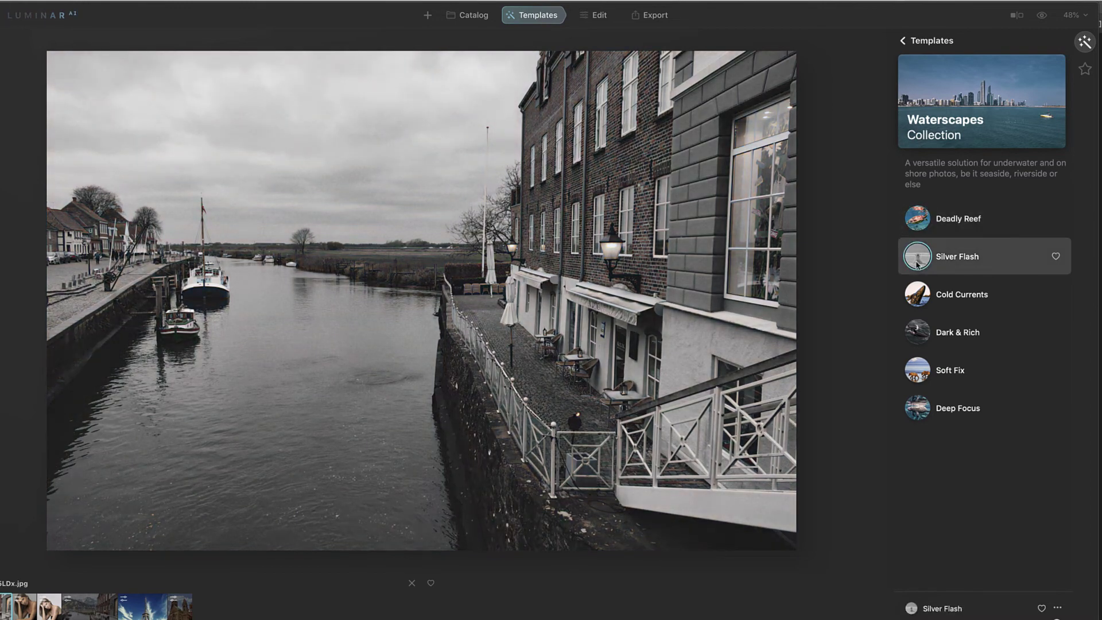
pyautogui.click(917, 294)
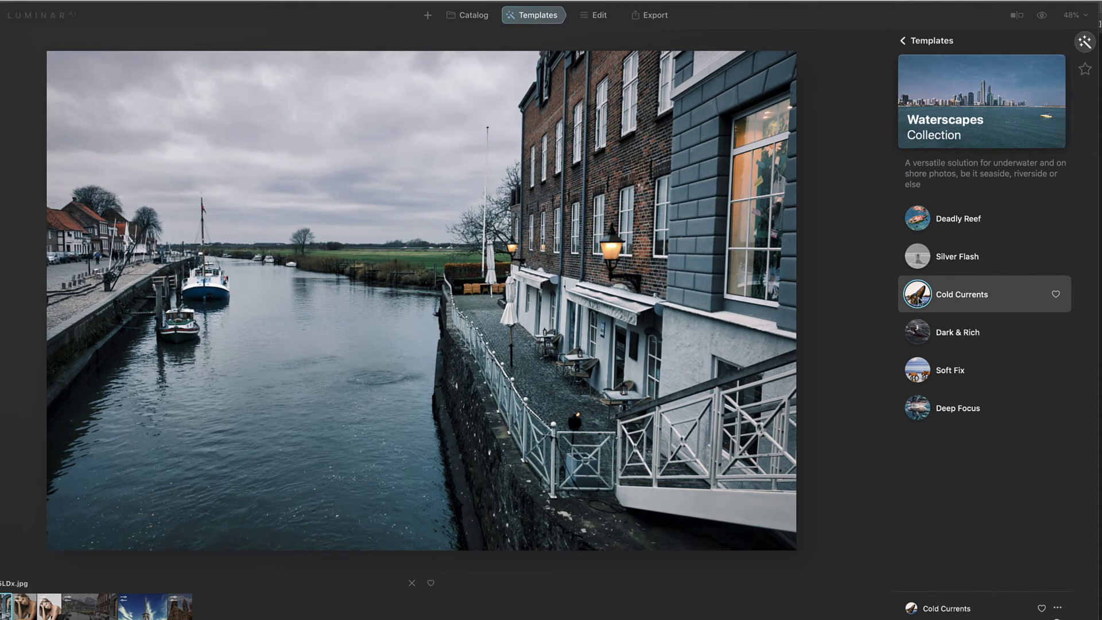
pyautogui.click(921, 333)
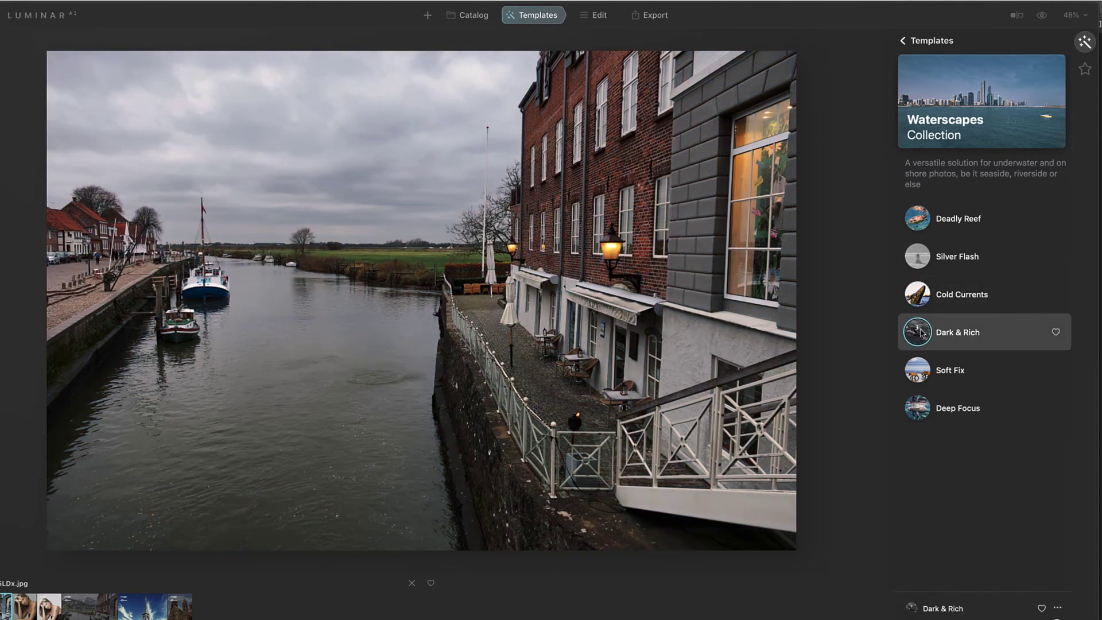
pyautogui.click(921, 371)
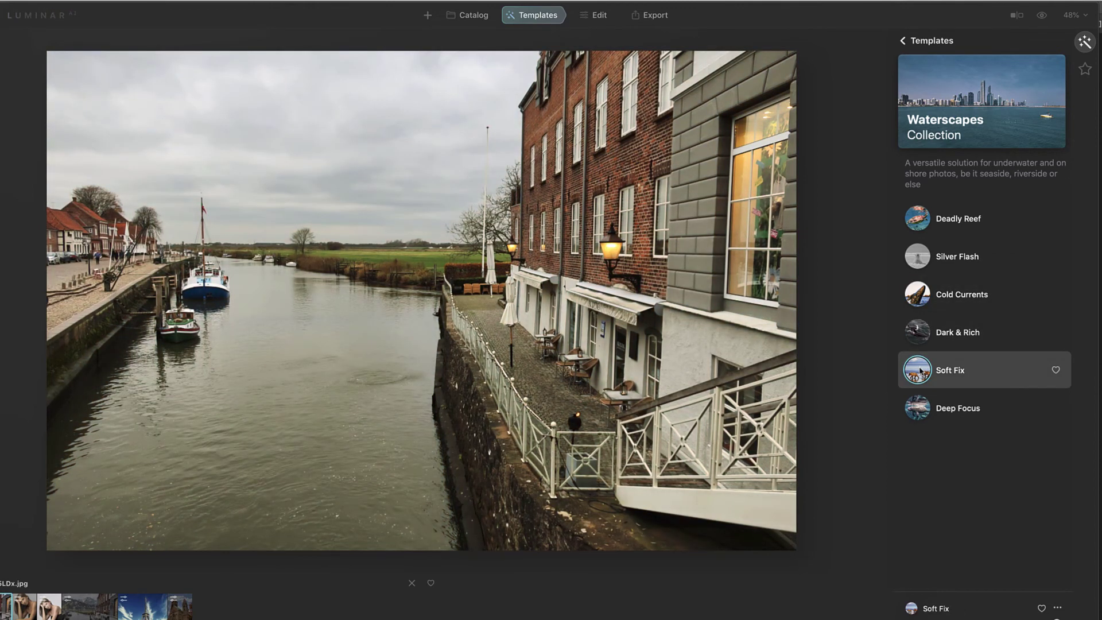
pyautogui.click(920, 409)
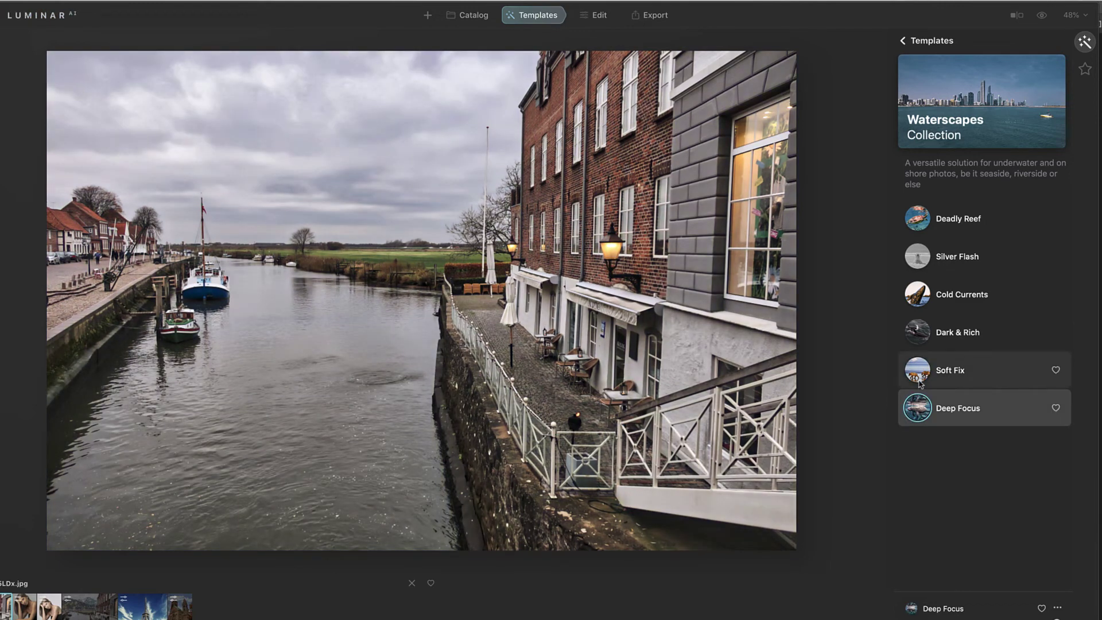
# - Try the Easy Landscapes templates from Long Exposure through Forest Stream, leave Snowfall applied, and return to the template collections
pyautogui.click(927, 41)
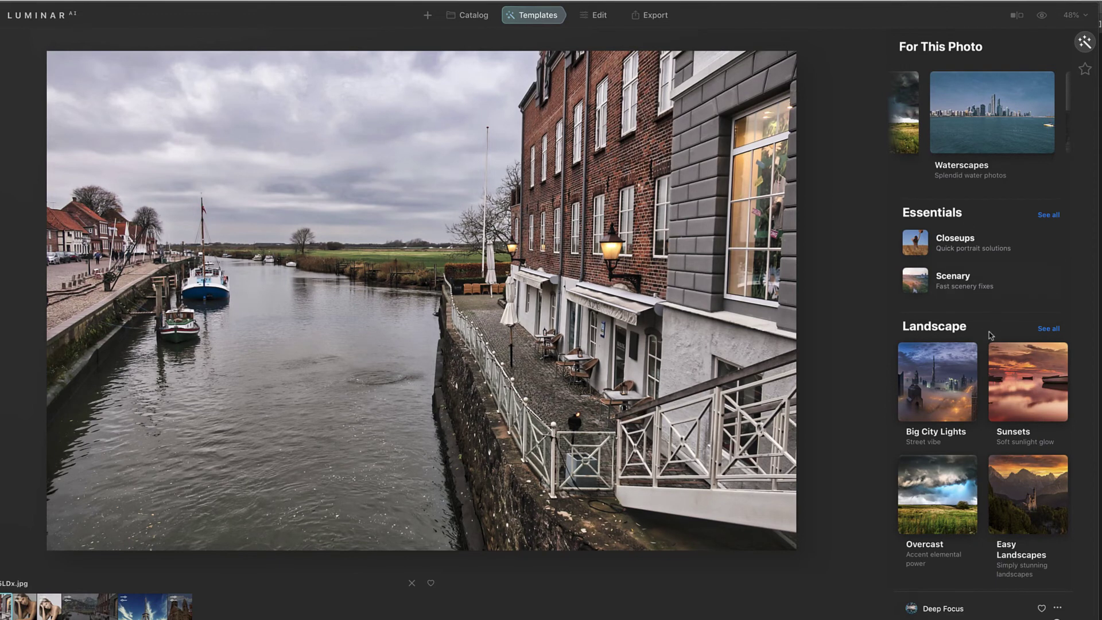
pyautogui.scroll(-5, 992, 325)
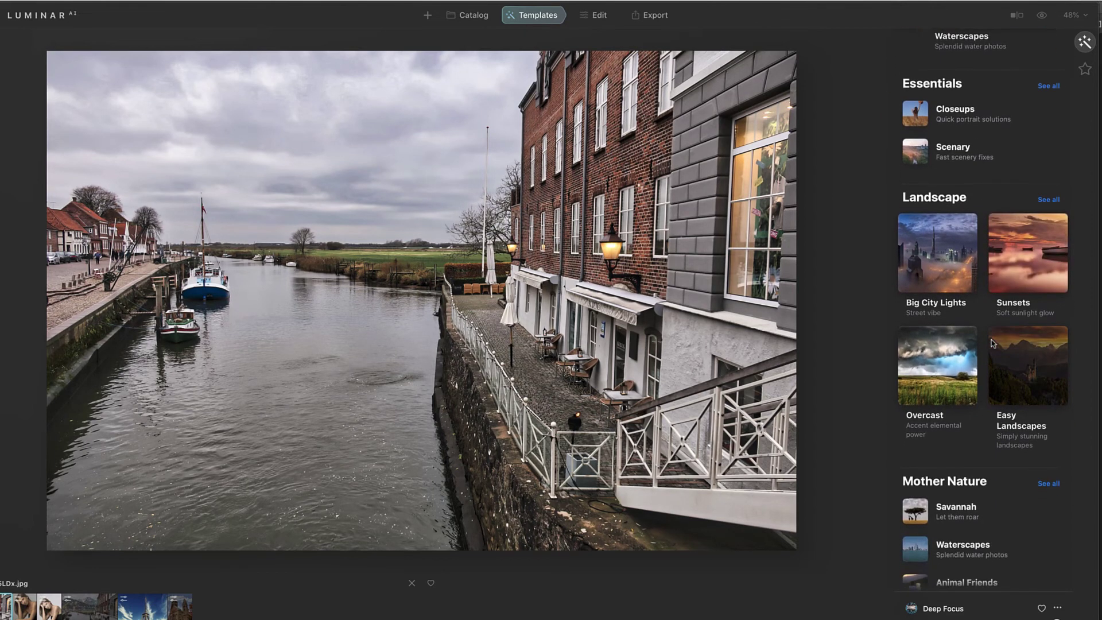
pyautogui.click(1037, 389)
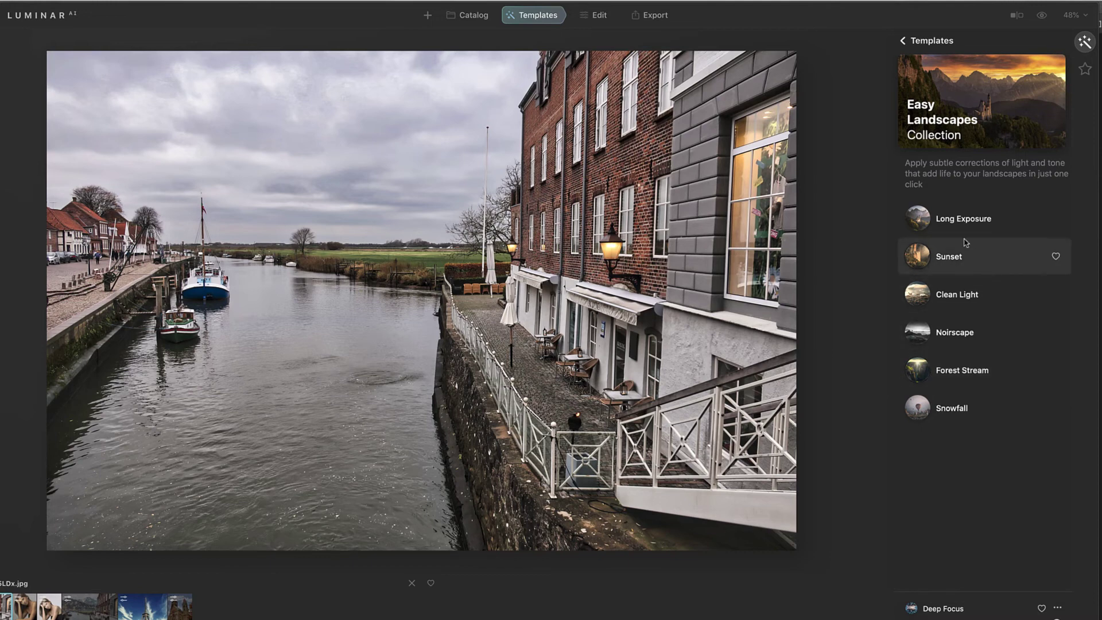
pyautogui.click(930, 221)
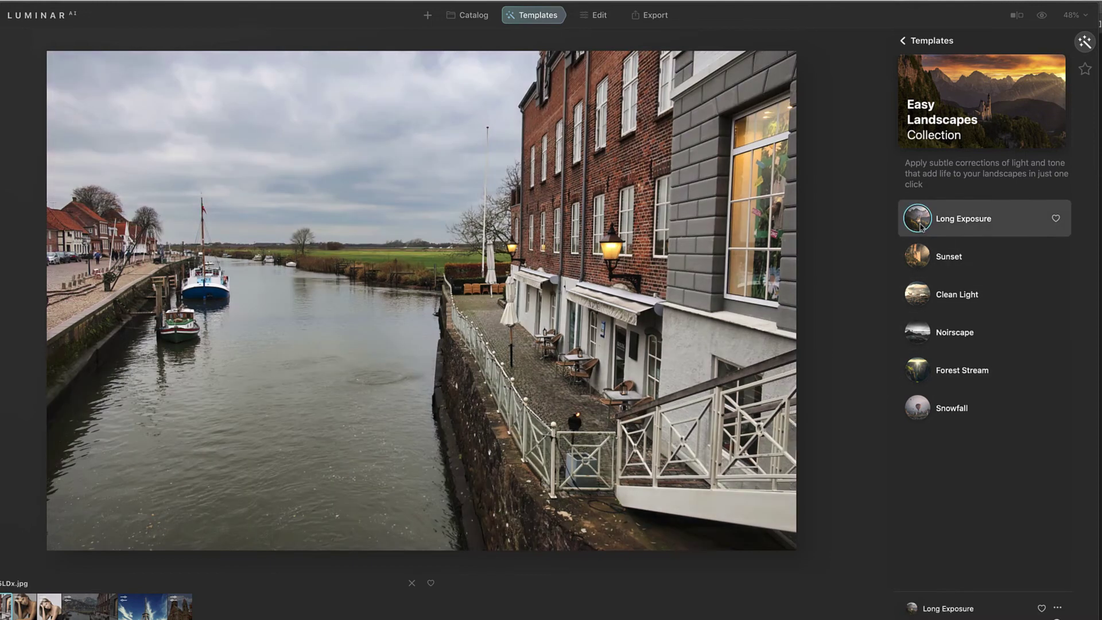
pyautogui.click(917, 261)
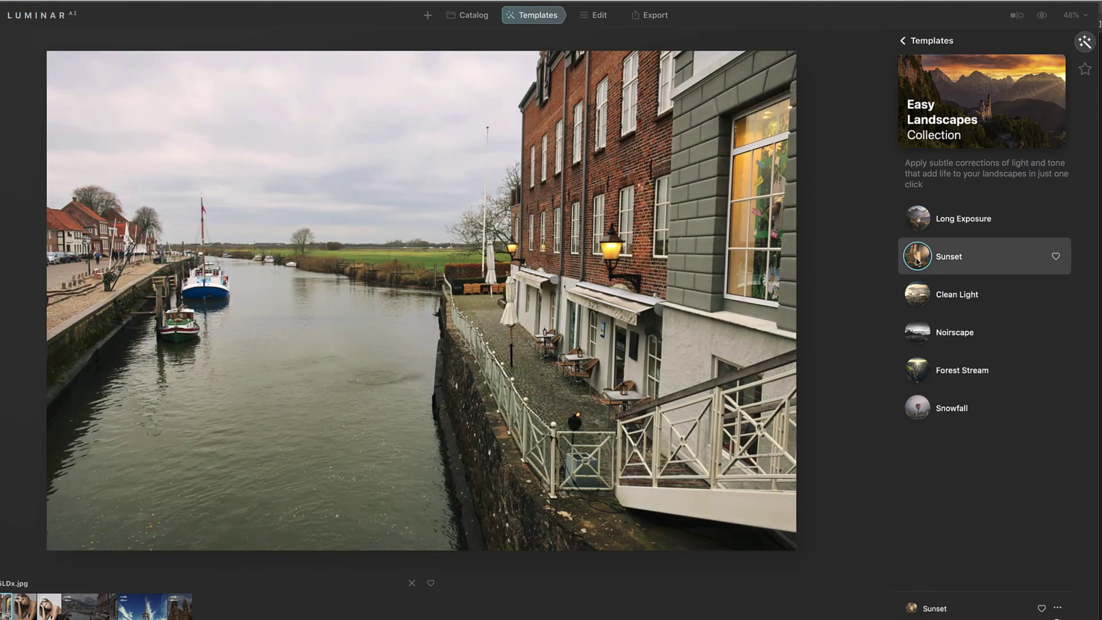
pyautogui.click(919, 296)
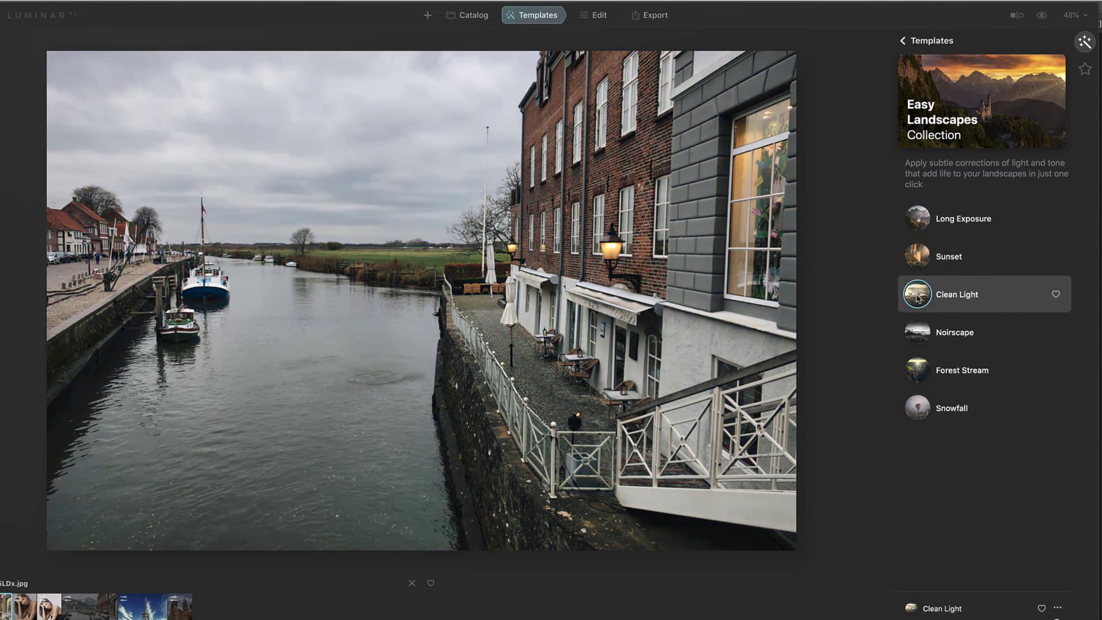
pyautogui.click(920, 340)
pyautogui.click(922, 371)
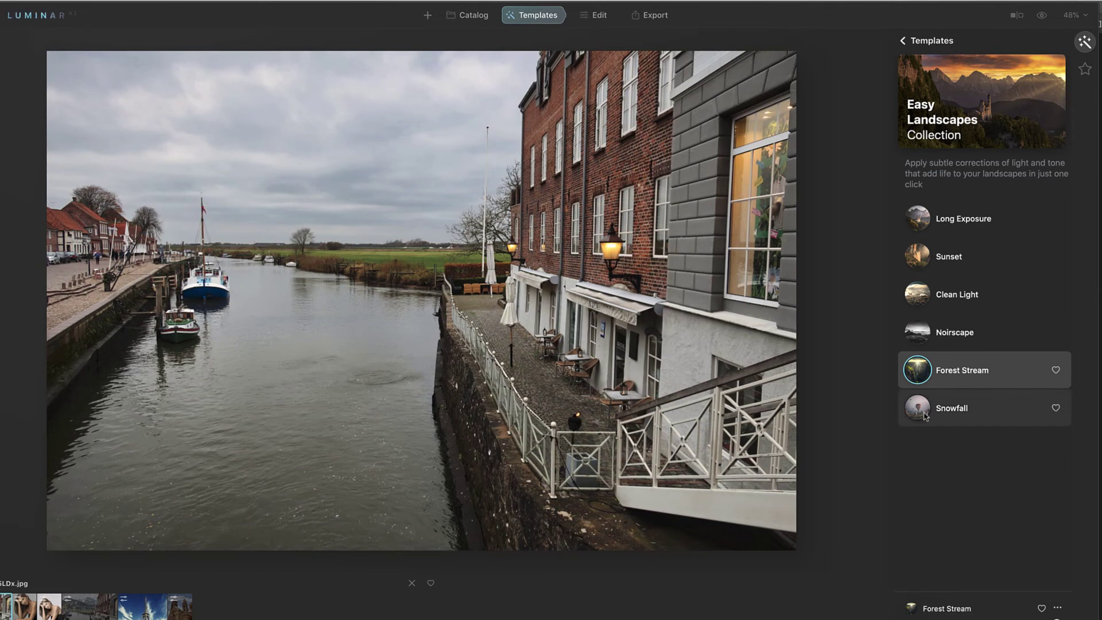
pyautogui.click(923, 411)
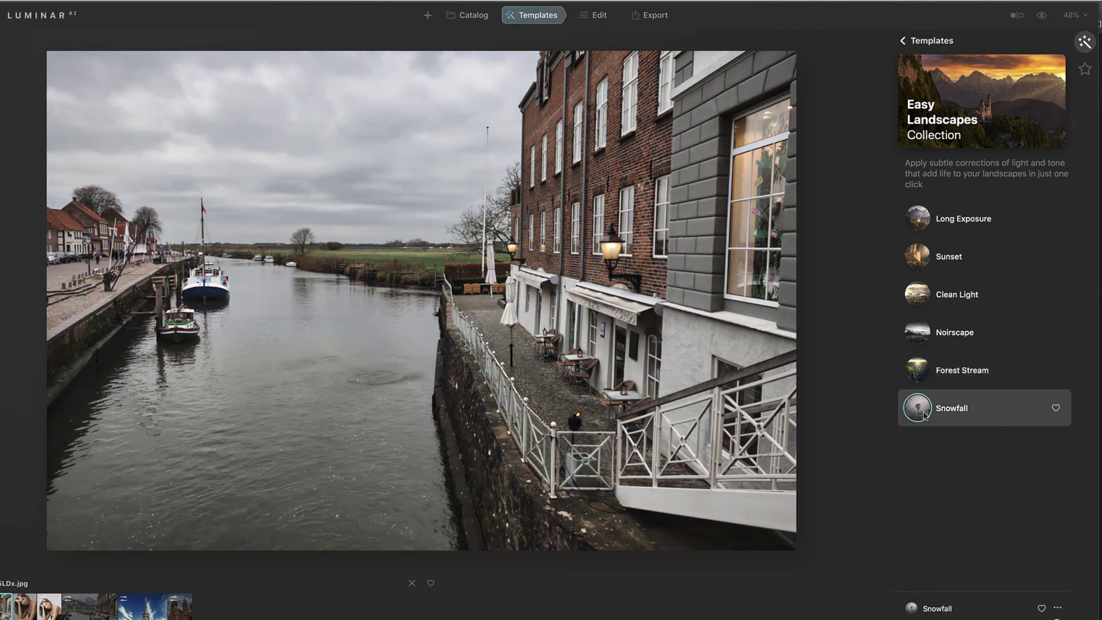
pyautogui.click(918, 40)
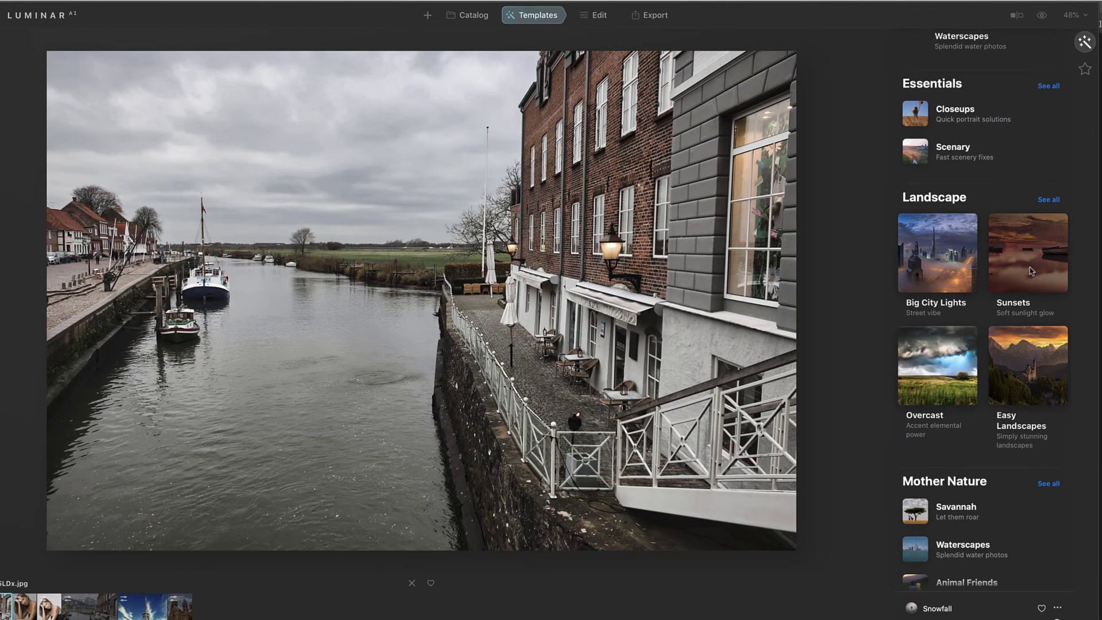
# - Try the Sunsets templates Argent, Dream Film, Hyperdrive, Impact and Toscana on the canal photo, and reapply Hyperdrive
pyautogui.click(1032, 271)
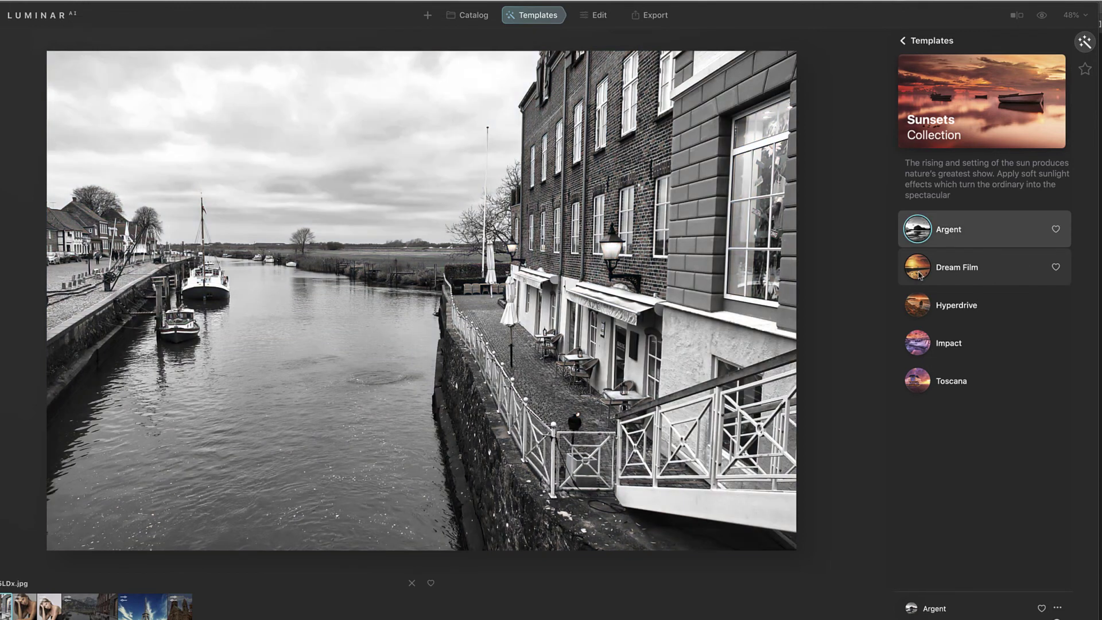
pyautogui.click(920, 276)
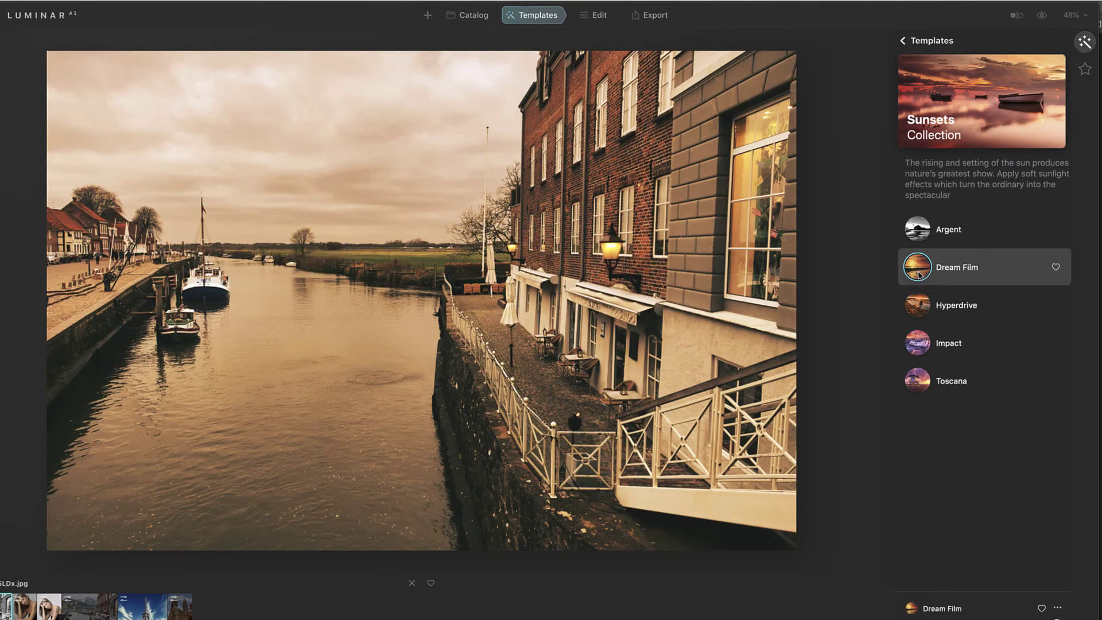
pyautogui.click(919, 307)
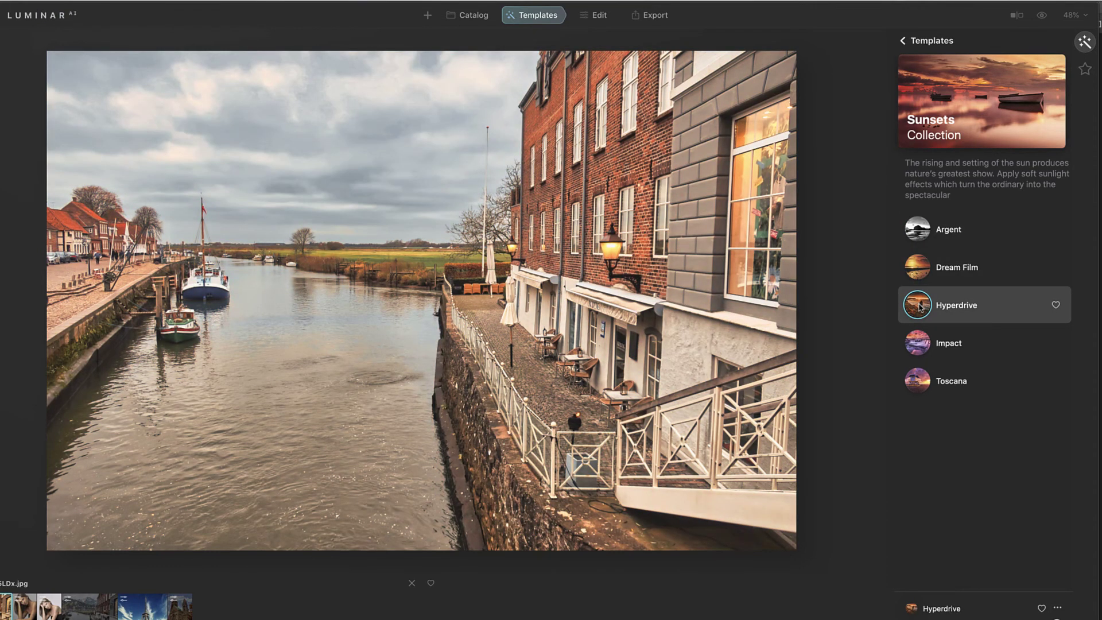
pyautogui.click(920, 346)
pyautogui.click(923, 392)
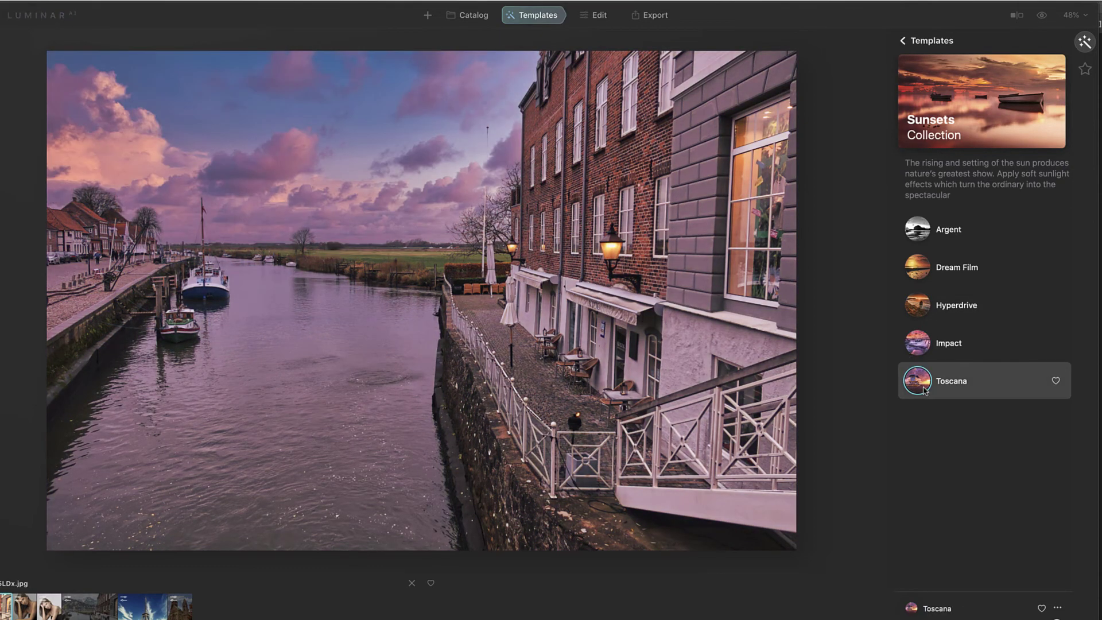
pyautogui.click(925, 314)
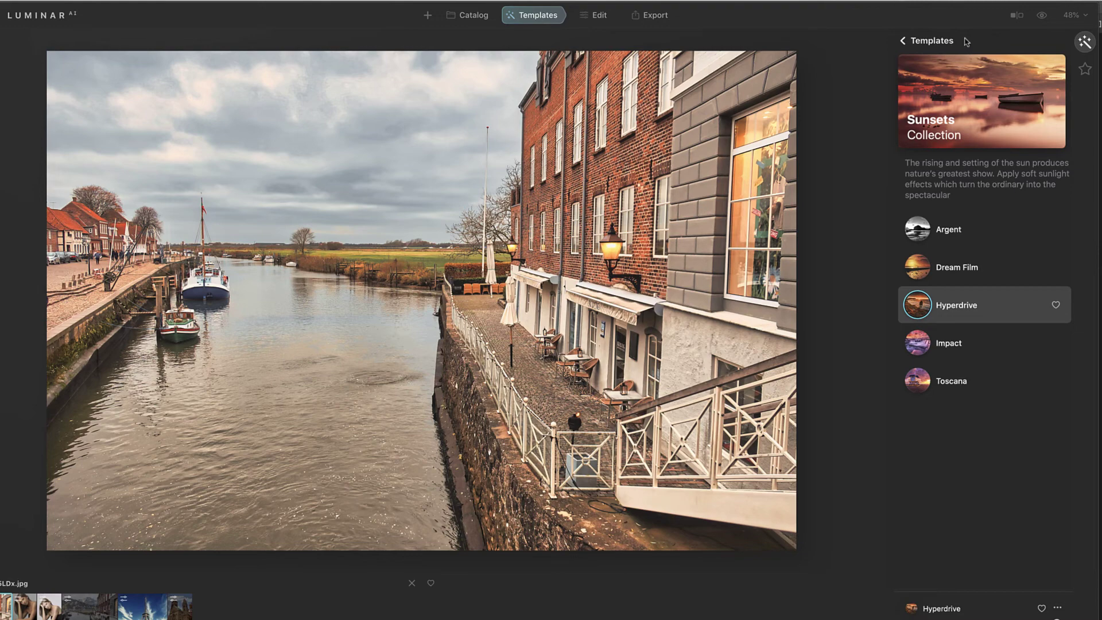
# - Turn on the split before/after view and compare the Hyperdrive look with the original photo
pyautogui.click(1017, 15)
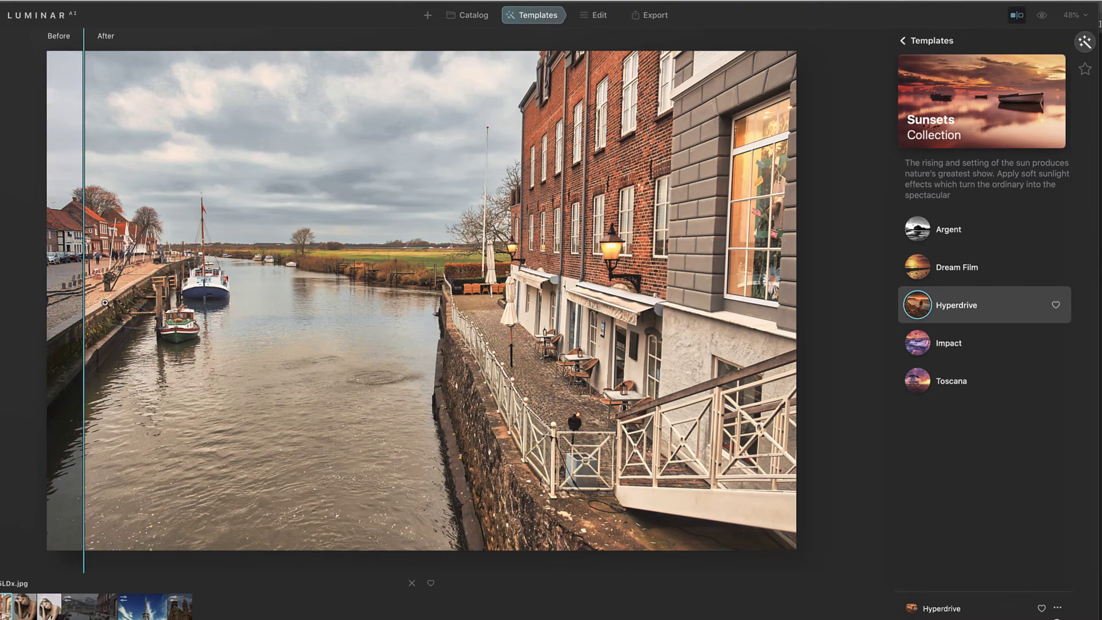
pyautogui.moveTo(84, 307); pyautogui.dragTo(41, 270)
pyautogui.moveTo(84, 304)
pyautogui.mouseDown()
pyautogui.moveTo(758, 304)
pyautogui.moveTo(84, 305)
pyautogui.mouseUp()
# - Try the Blockbuster templates Beyond the Wall, Teal & Orange, Shanghai, Cyberpunk and Speedway, and compare Speedway with the original
pyautogui.click(915, 41)
pyautogui.scroll(-6, 981, 294)
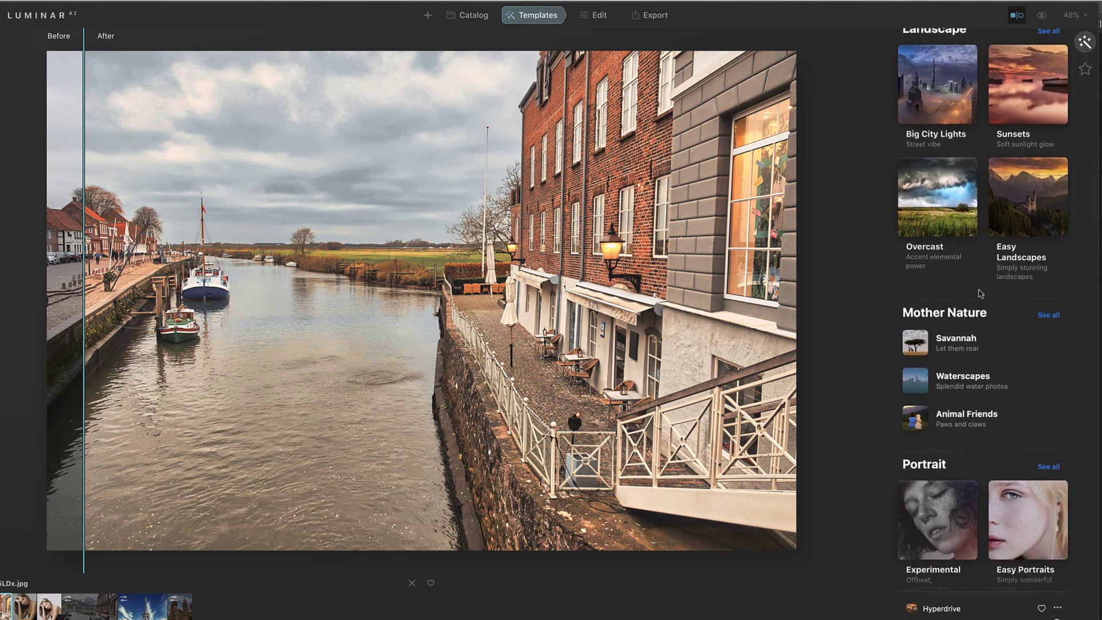
pyautogui.scroll(-9, 981, 293)
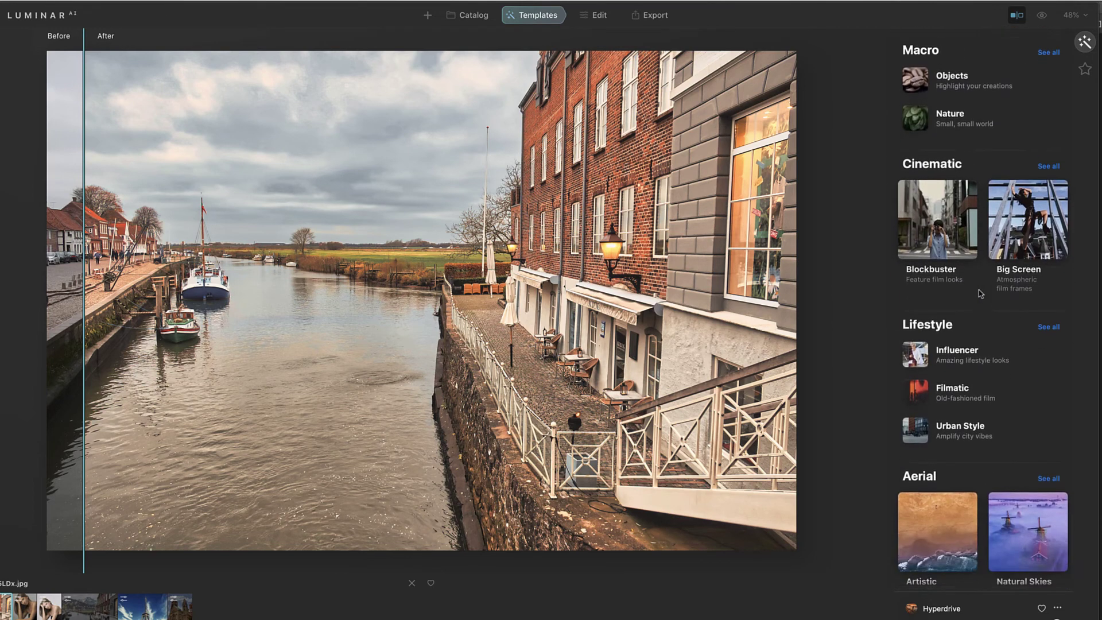
pyautogui.click(933, 215)
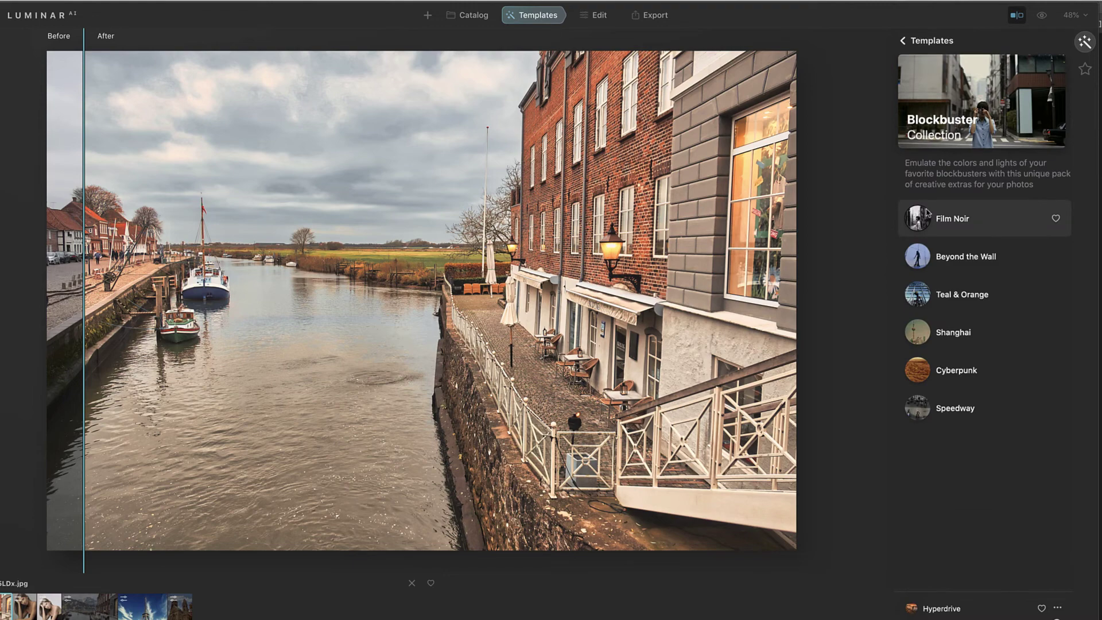
pyautogui.click(924, 263)
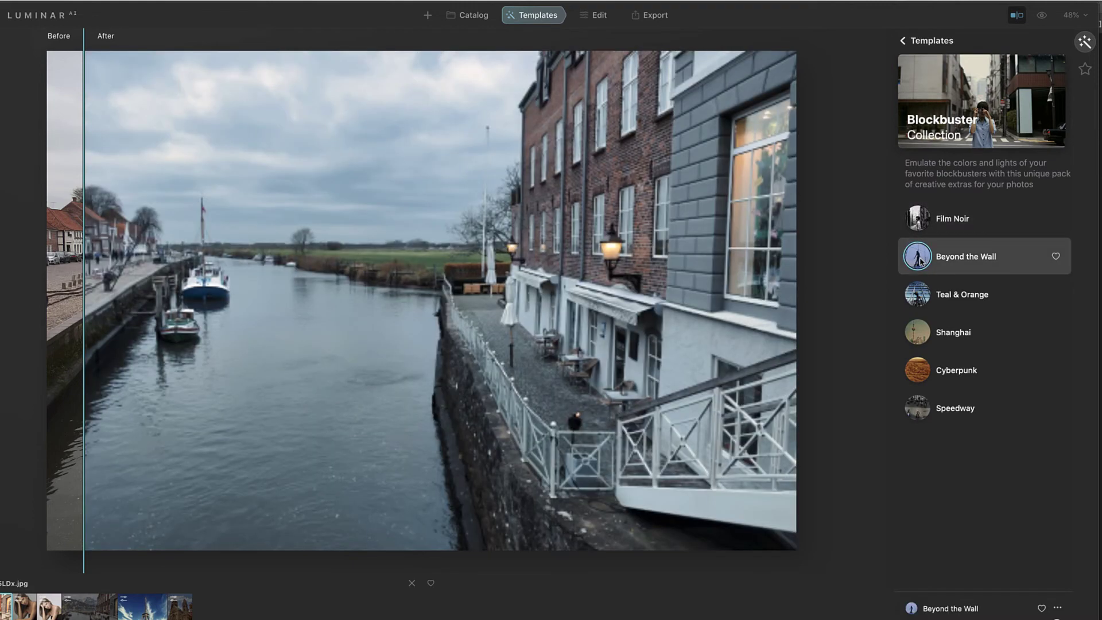
pyautogui.click(925, 305)
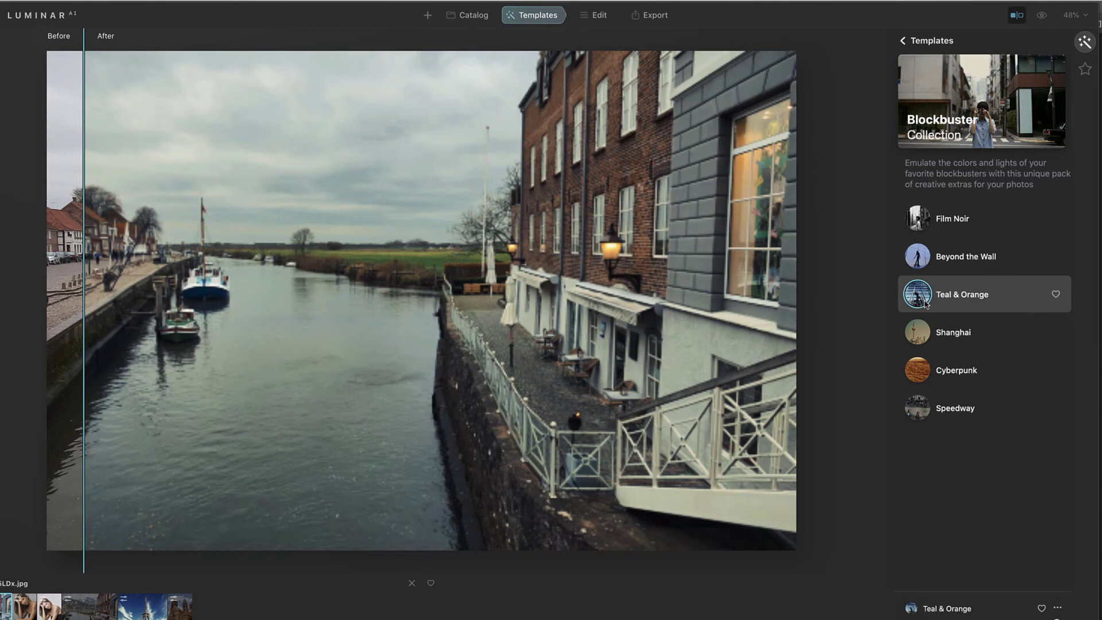
pyautogui.click(919, 339)
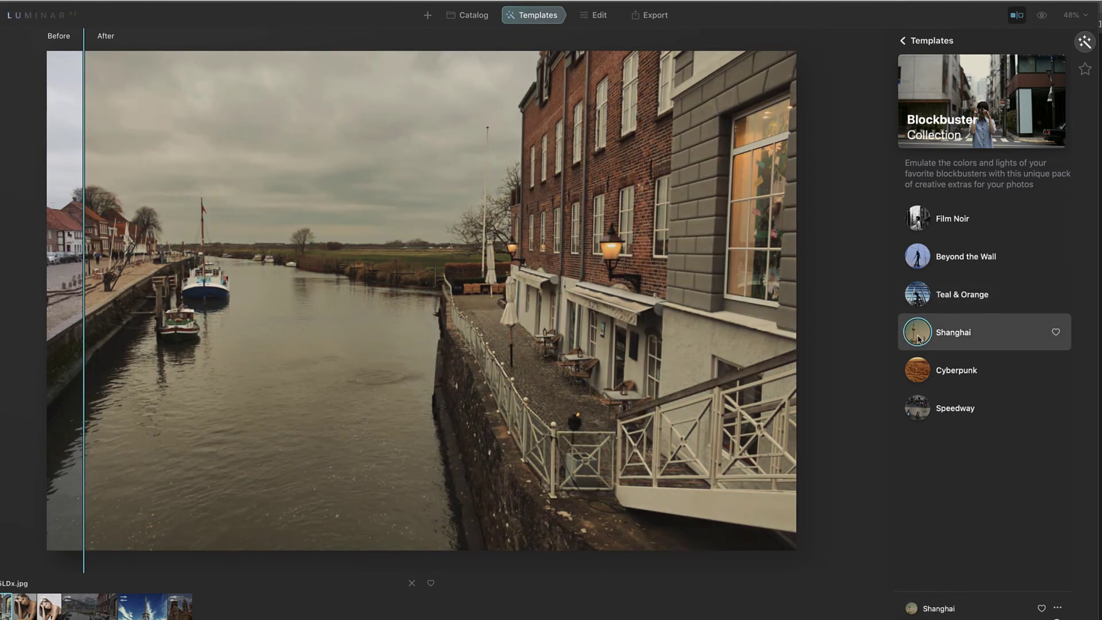
pyautogui.click(915, 373)
pyautogui.click(918, 416)
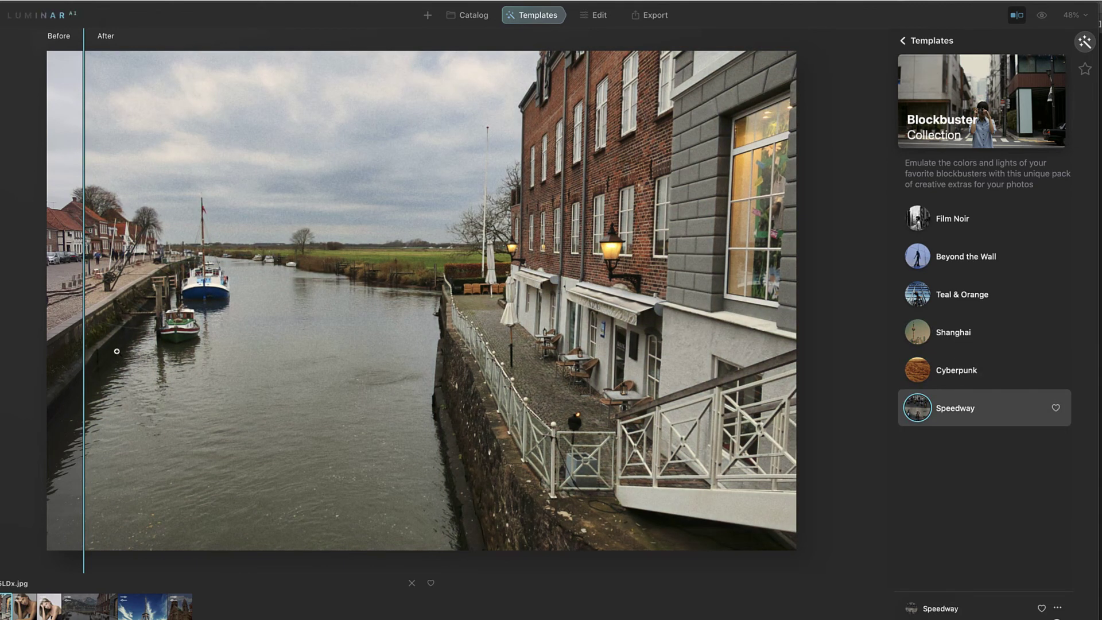
pyautogui.moveTo(82, 355); pyautogui.dragTo(81, 378)
# - Try the Overcast templates Dynamic Result, Night's Thunder, Backlit Clouds and Arctic Sea, and apply Dynamic Result after comparing it with the original
pyautogui.click(922, 40)
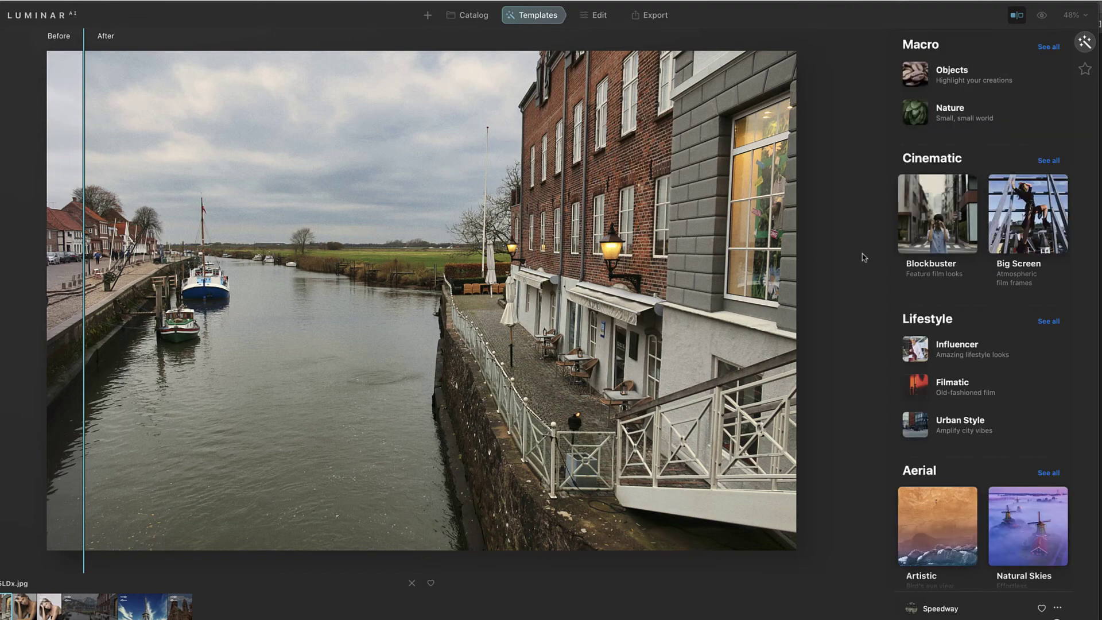
pyautogui.scroll(15, 865, 258)
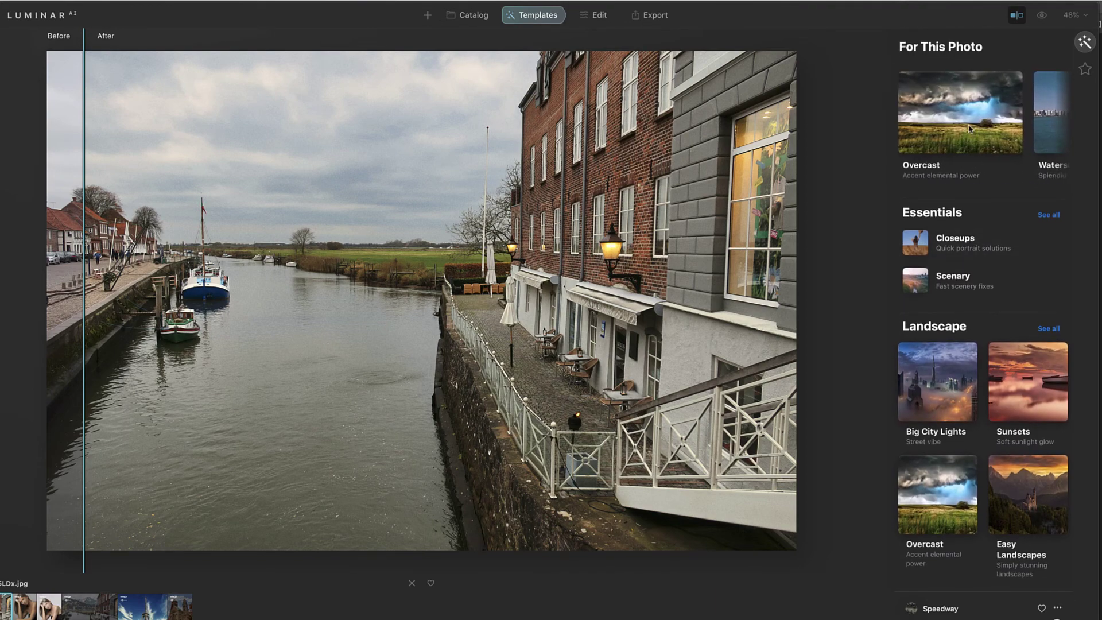
pyautogui.click(970, 129)
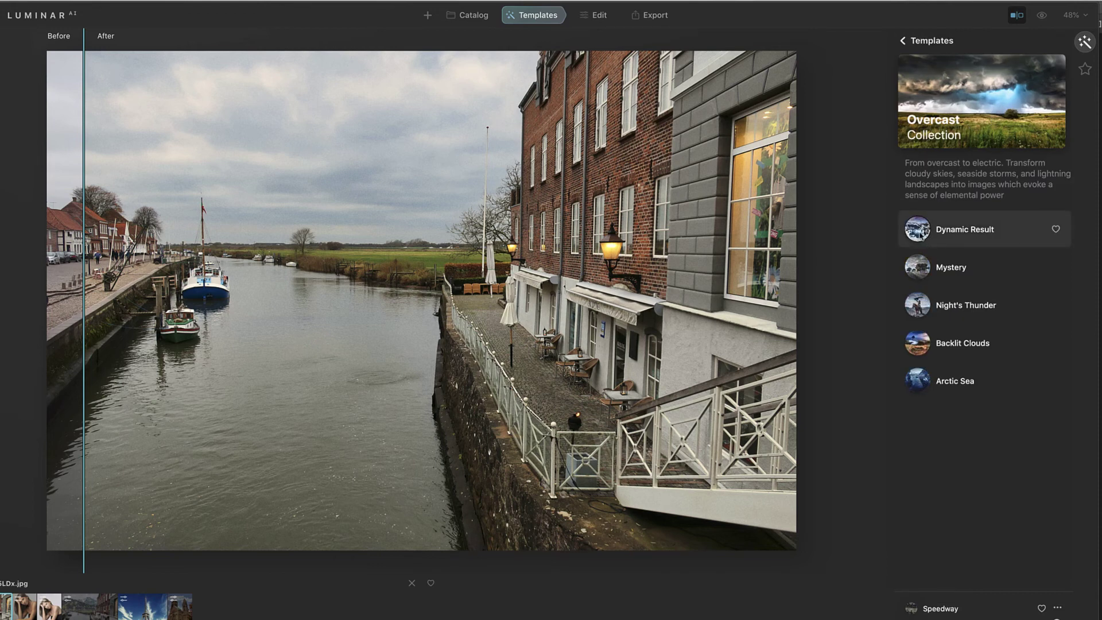
pyautogui.click(976, 229)
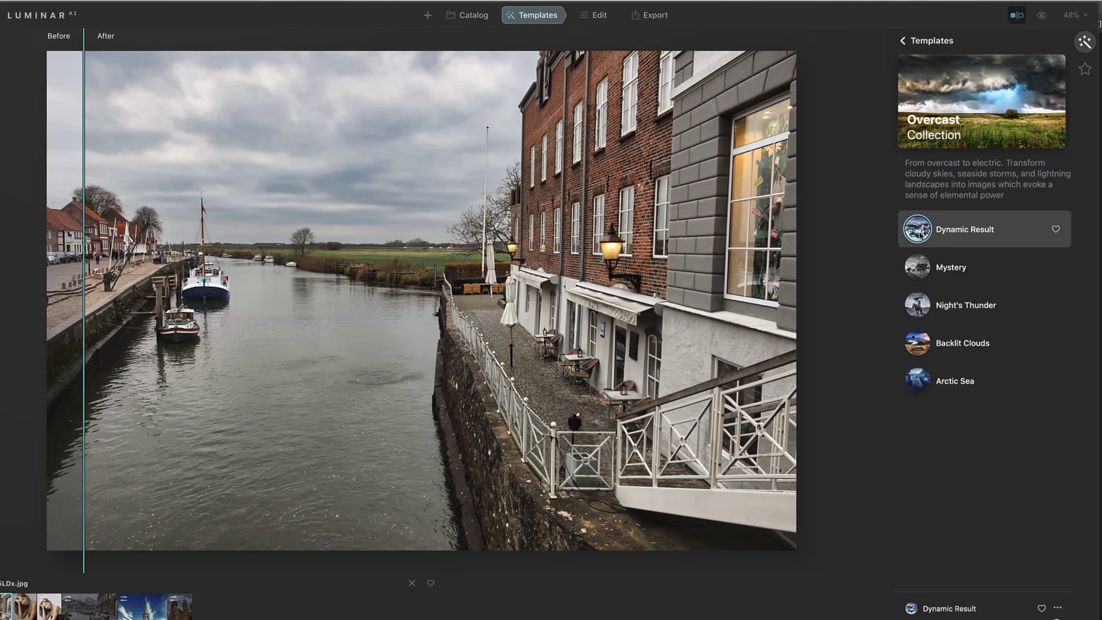
pyautogui.click(932, 316)
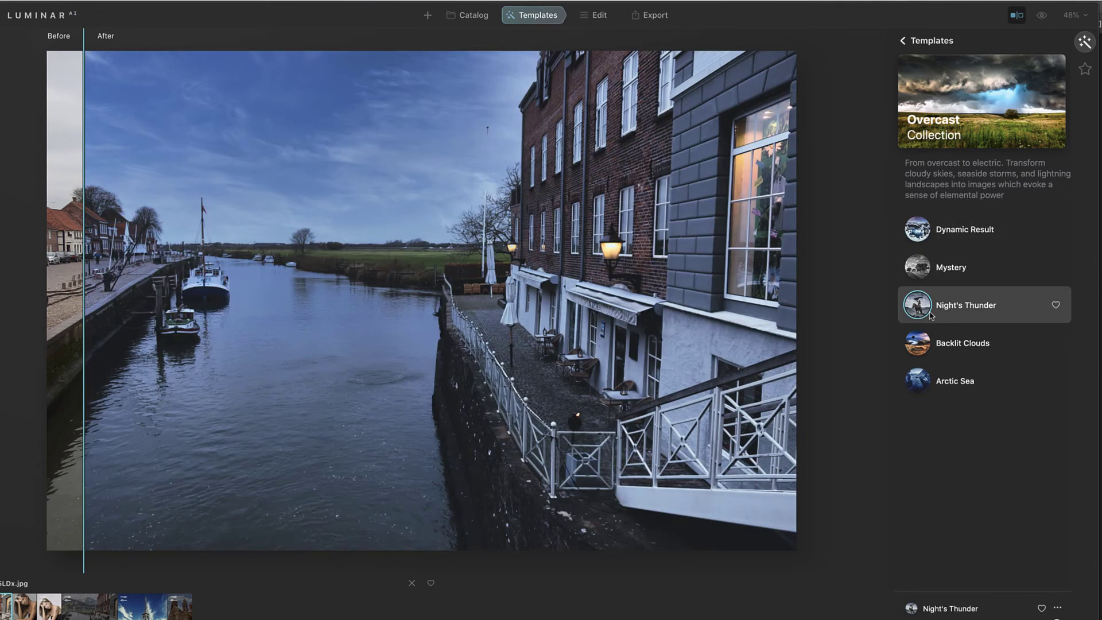
pyautogui.click(920, 348)
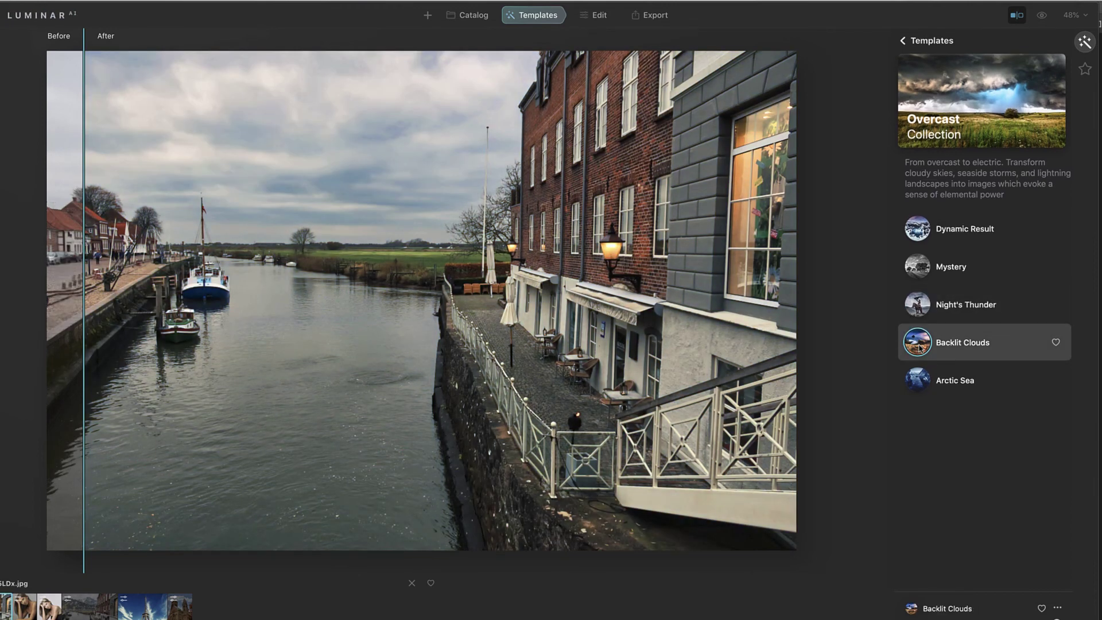
pyautogui.click(927, 386)
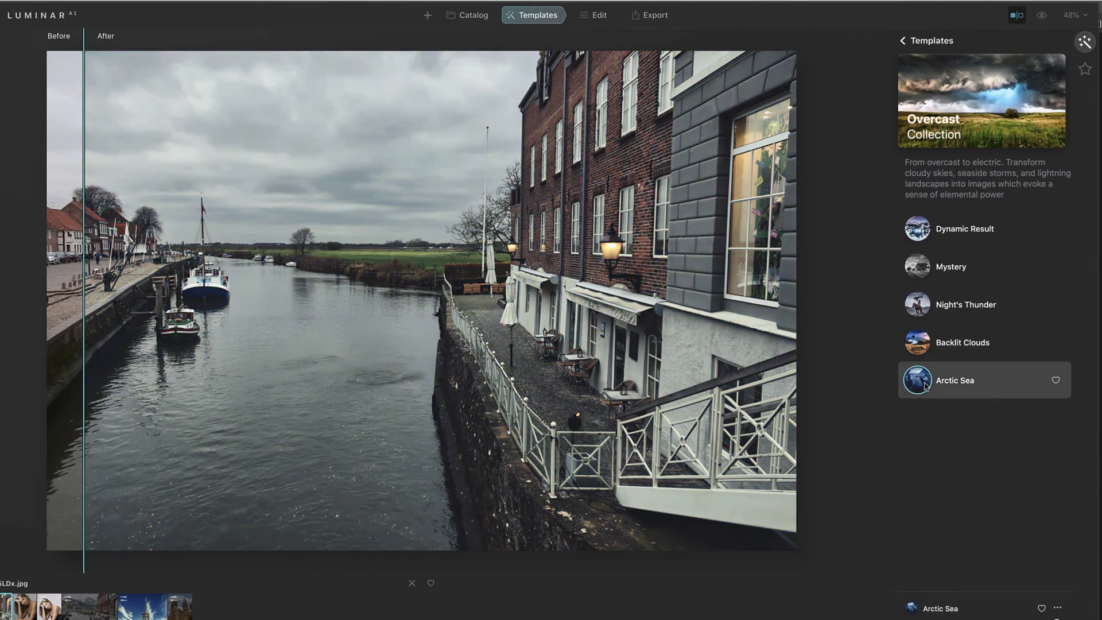
pyautogui.click(919, 232)
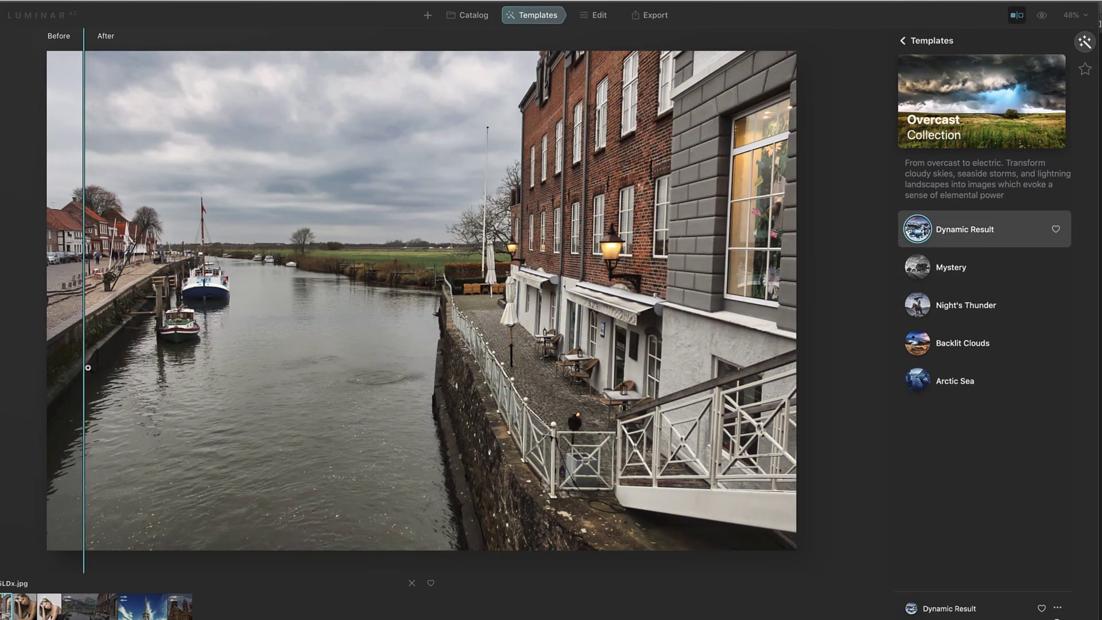
pyautogui.moveTo(83, 372); pyautogui.dragTo(84, 344)
# - Adjust the Landscape settings of the applied template, with Golden Hour at 71 and Dehaze at 58
pyautogui.click(594, 22)
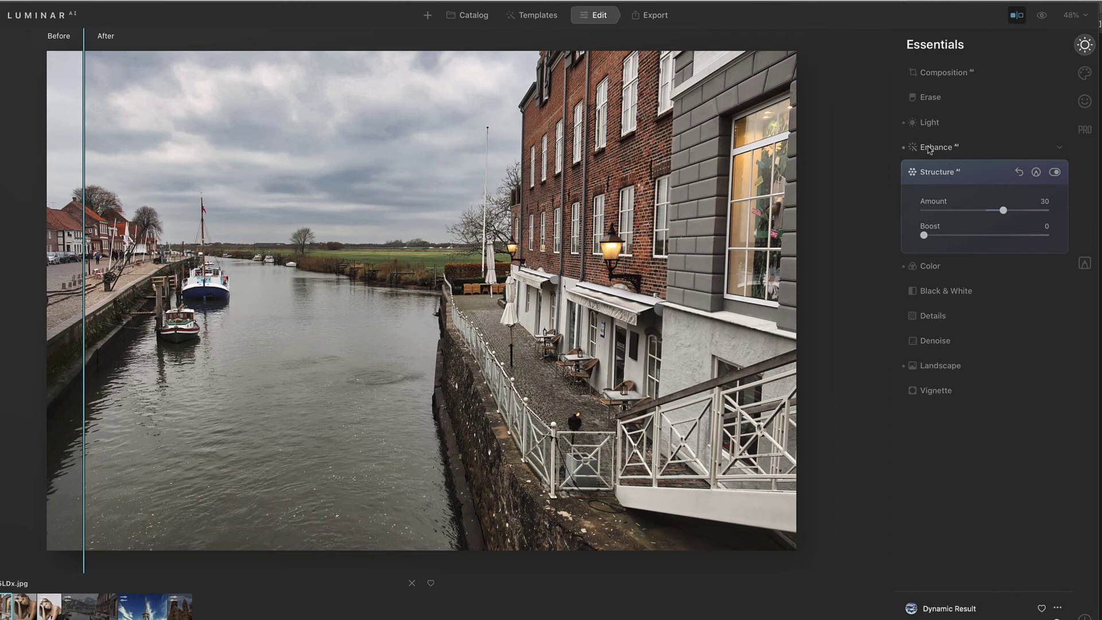
pyautogui.click(939, 366)
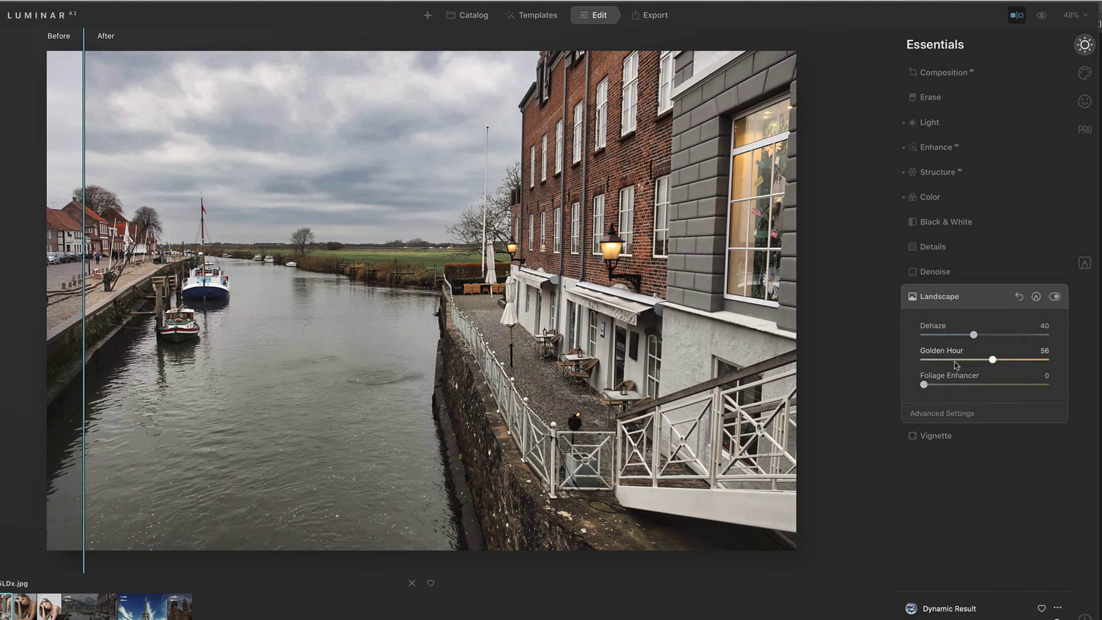
pyautogui.click(1004, 361)
pyautogui.moveTo(1006, 363); pyautogui.dragTo(997, 339)
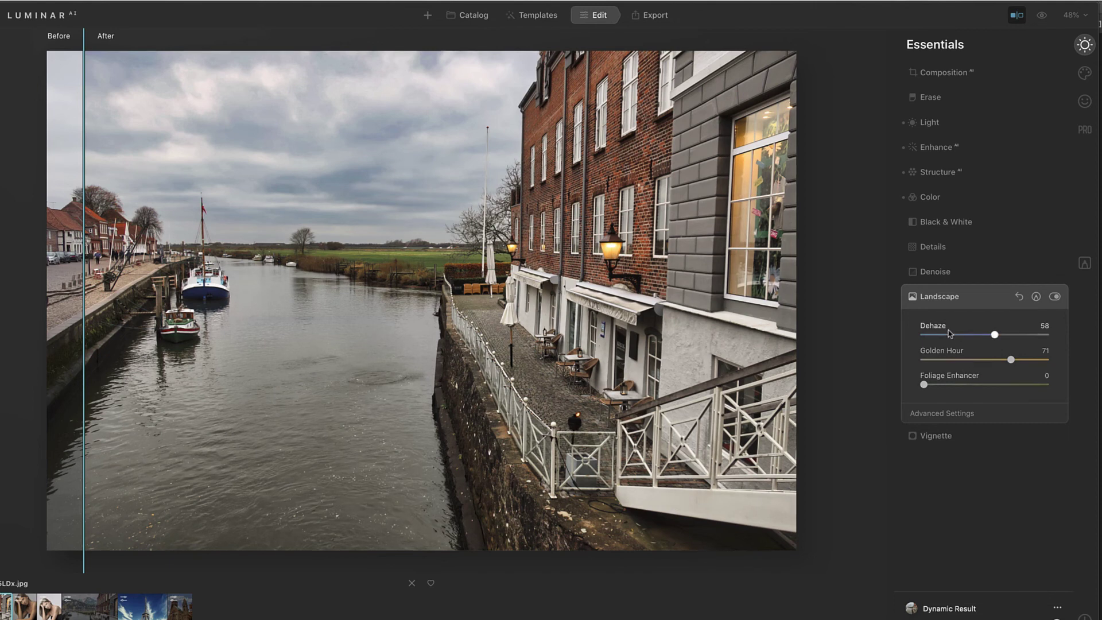
# - Look through the Creative, Portrait, Professional and Essentials tools, compare the edit with the original, and return to the Overcast templates
pyautogui.click(1085, 73)
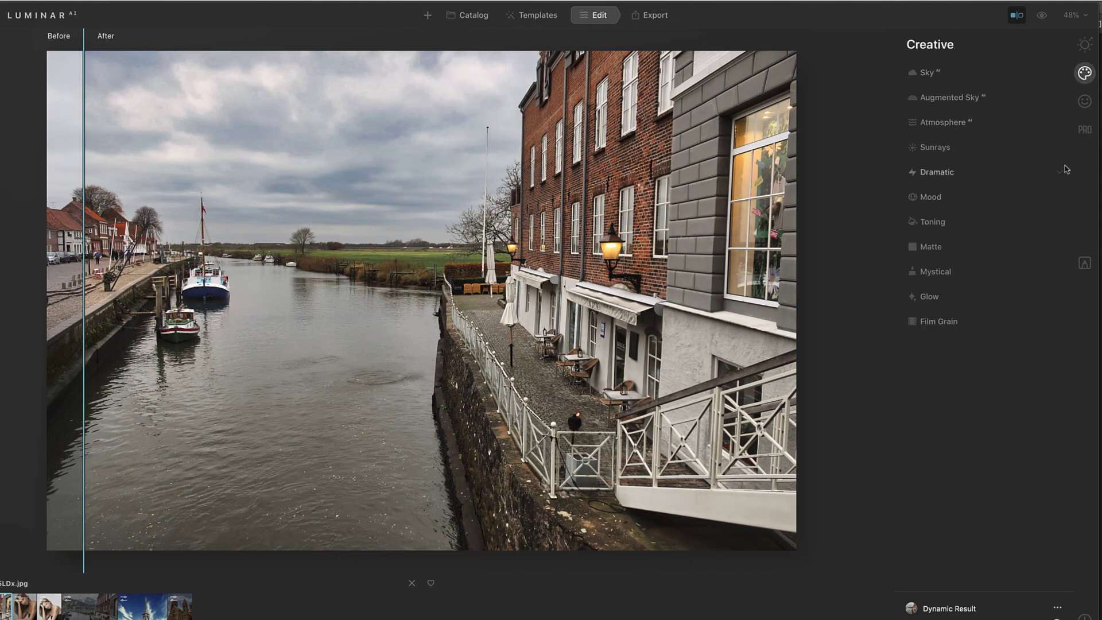
pyautogui.click(1085, 101)
pyautogui.click(1086, 130)
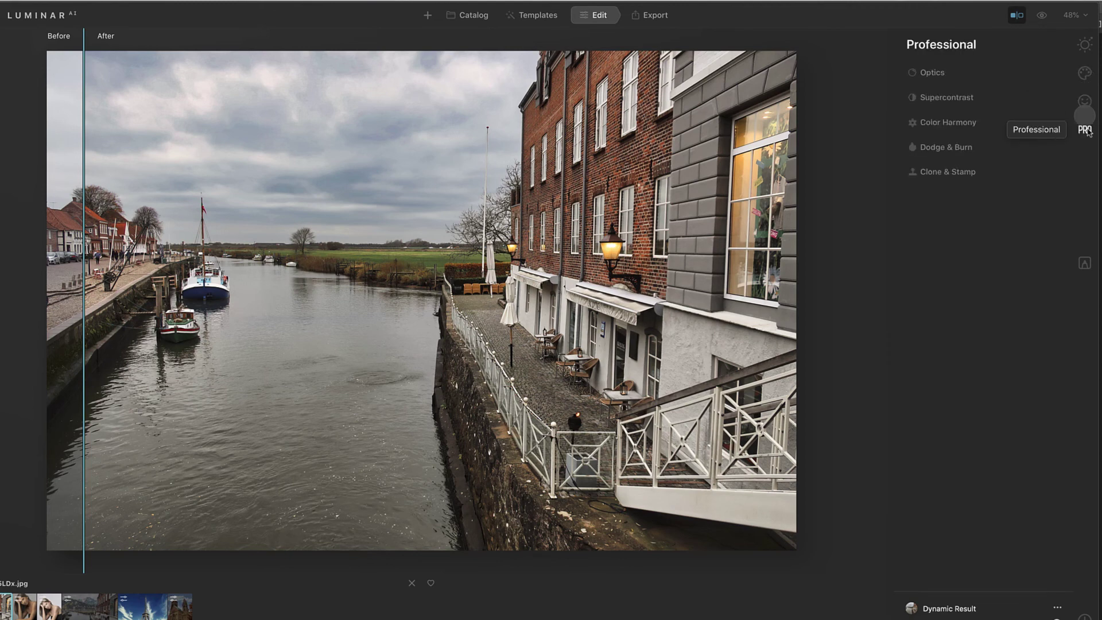
pyautogui.click(1086, 45)
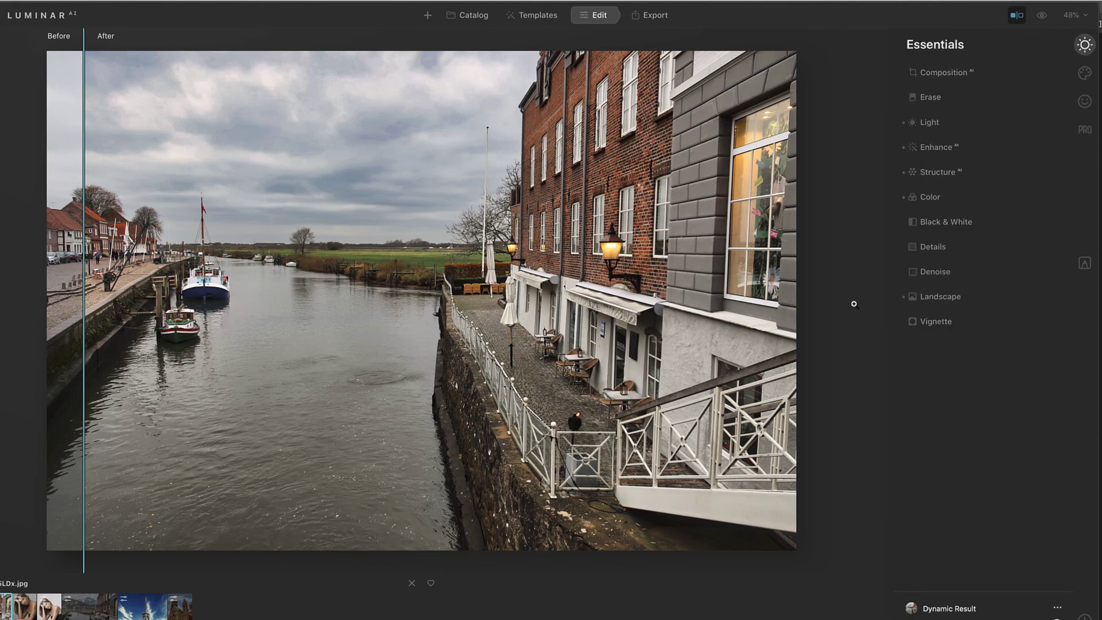
pyautogui.moveTo(85, 360)
pyautogui.mouseDown()
pyautogui.moveTo(758, 368)
pyautogui.moveTo(85, 363)
pyautogui.mouseUp()
pyautogui.click(1085, 73)
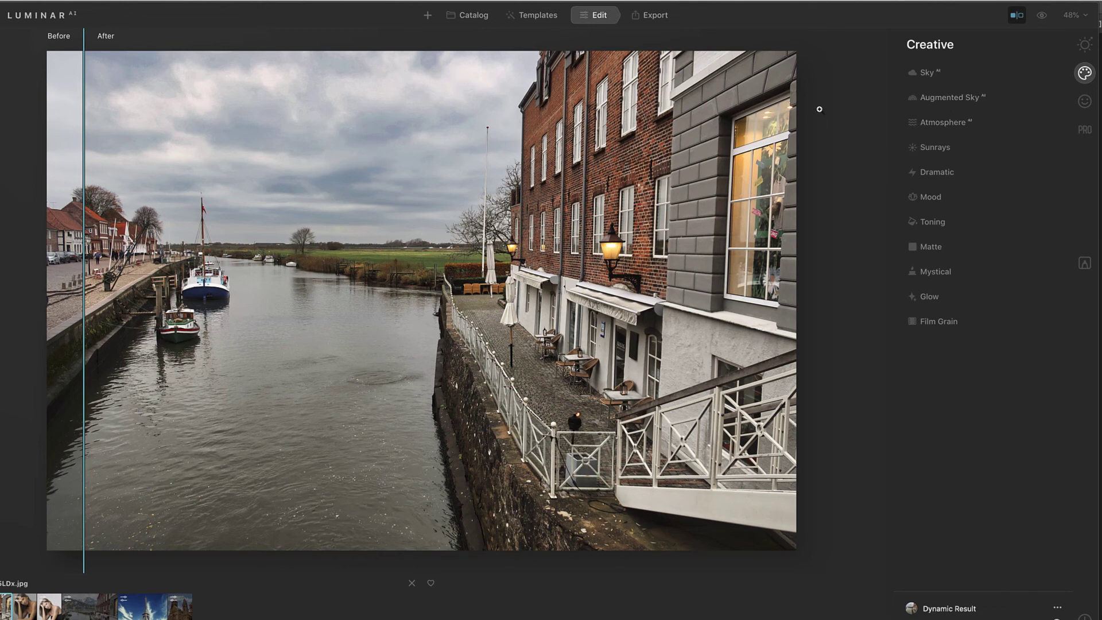
pyautogui.moveTo(84, 263)
pyautogui.mouseDown()
pyautogui.moveTo(759, 262)
pyautogui.moveTo(84, 263)
pyautogui.mouseUp()
pyautogui.click(533, 15)
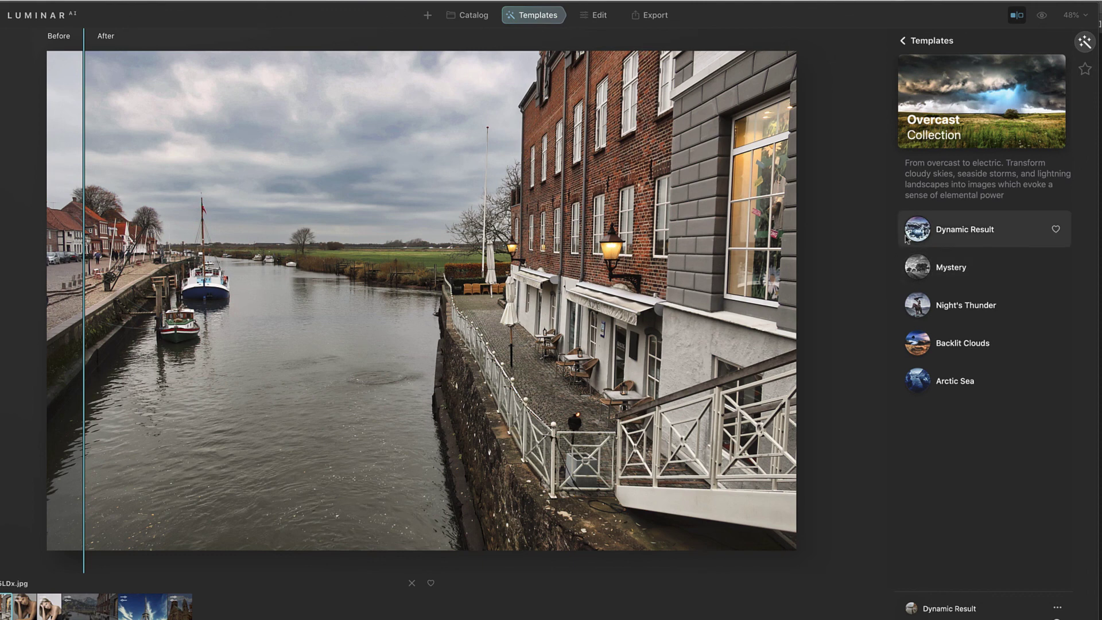